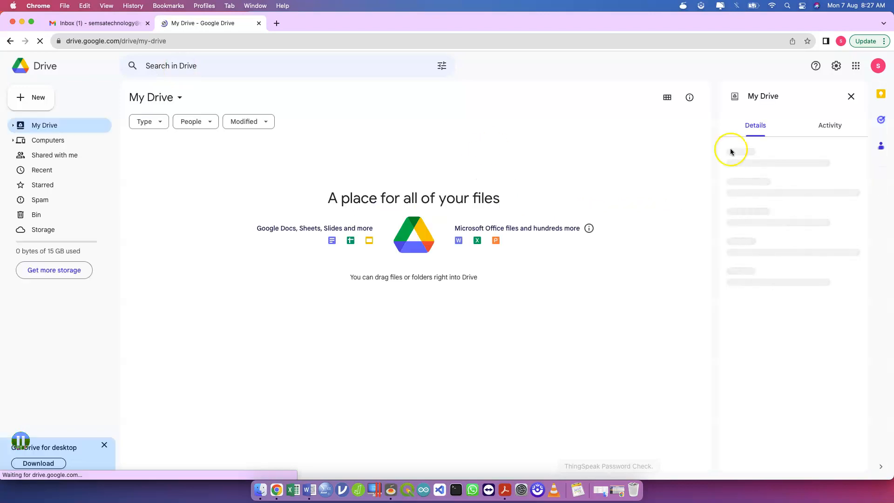
Dismiss the details pane and the shortcut tip, and close Google Drive to return to the Gmail inbox.
click(851, 97)
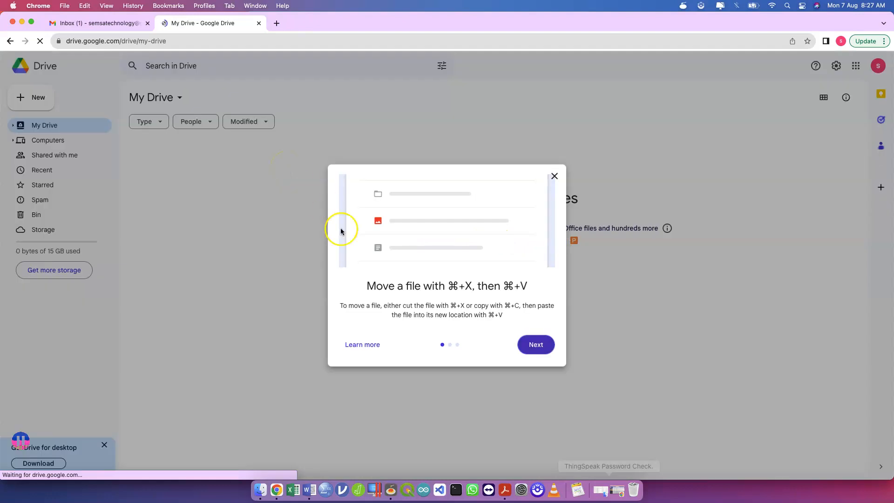
click(557, 185)
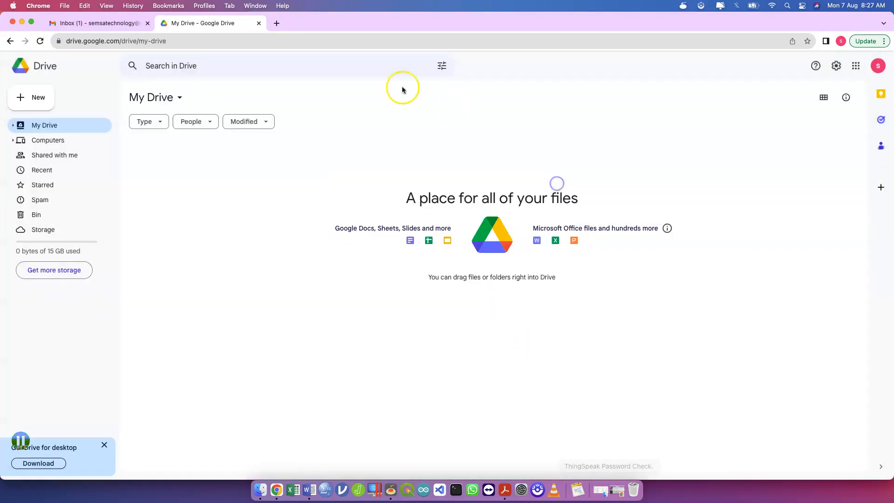
click(259, 23)
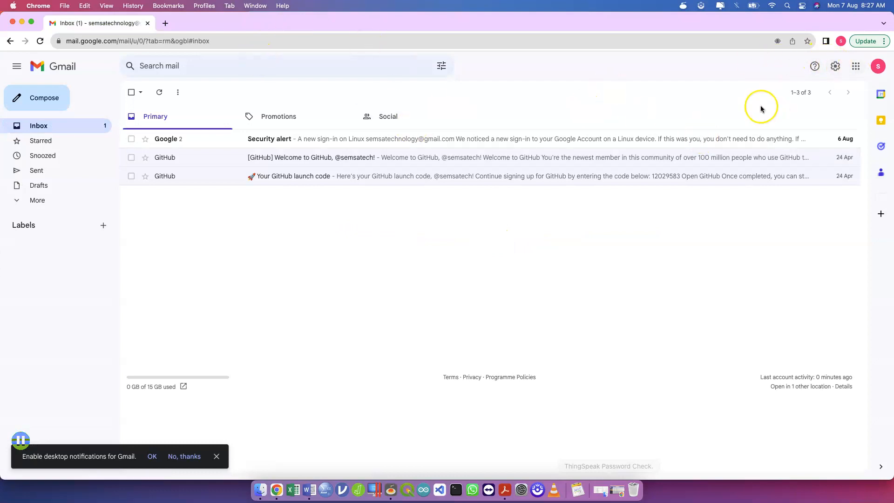
Open Google Drive from the list of Google apps in Gmail.
ctrl+scroll(762, 108, up, 5)
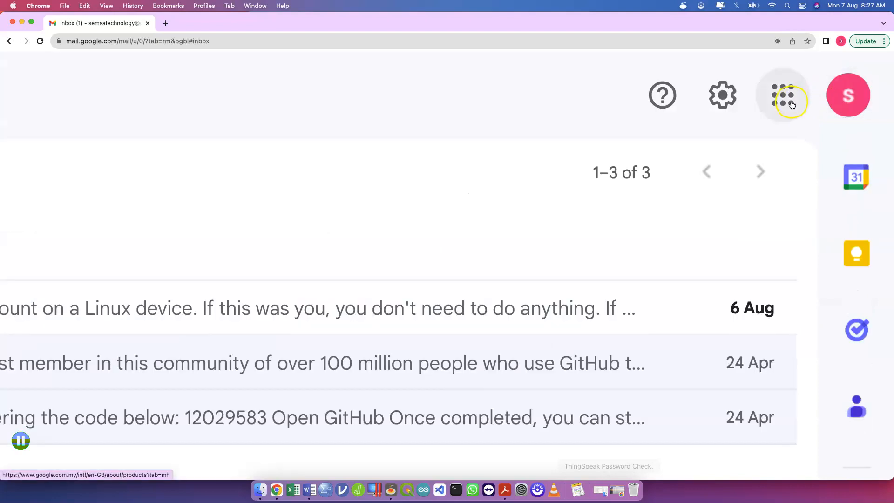
click(792, 105)
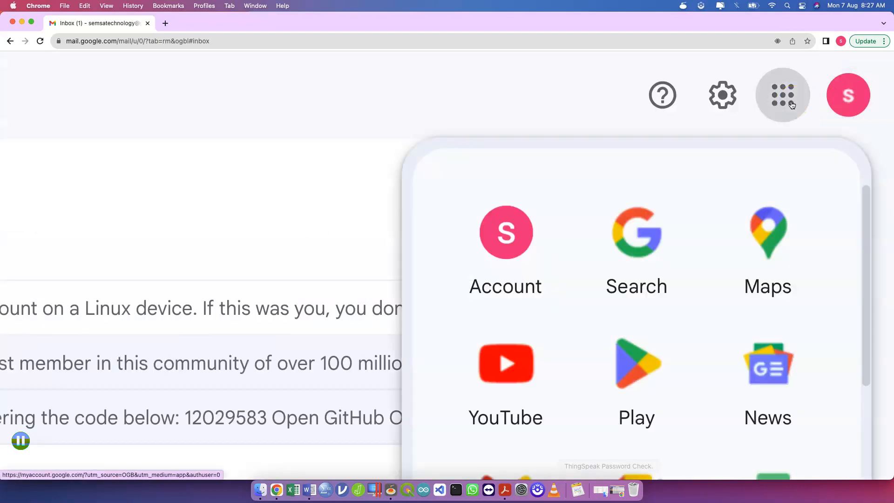
scroll(743, 304, down, 2)
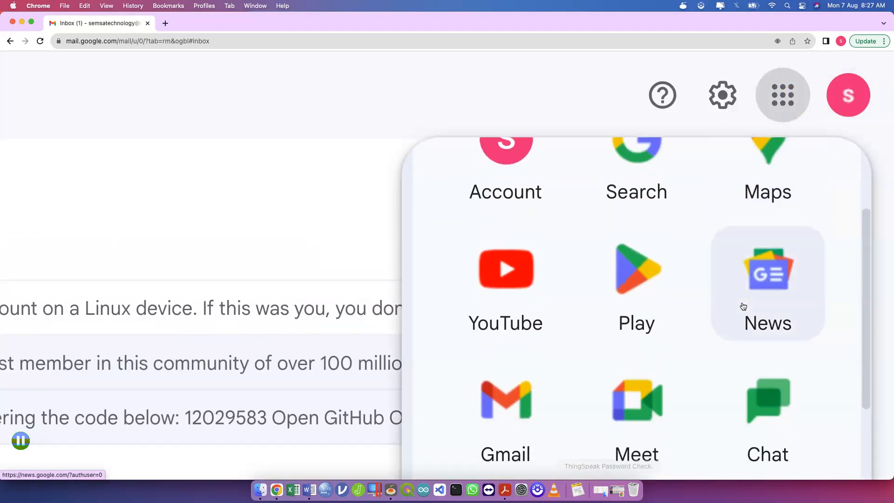
scroll(744, 306, down, 2)
scroll(641, 390, down, 2)
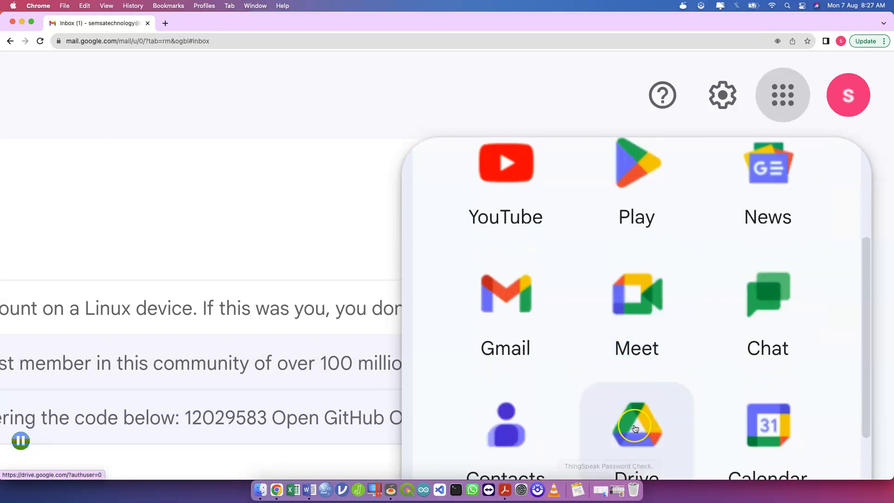
scroll(635, 428, down, 2)
click(654, 390)
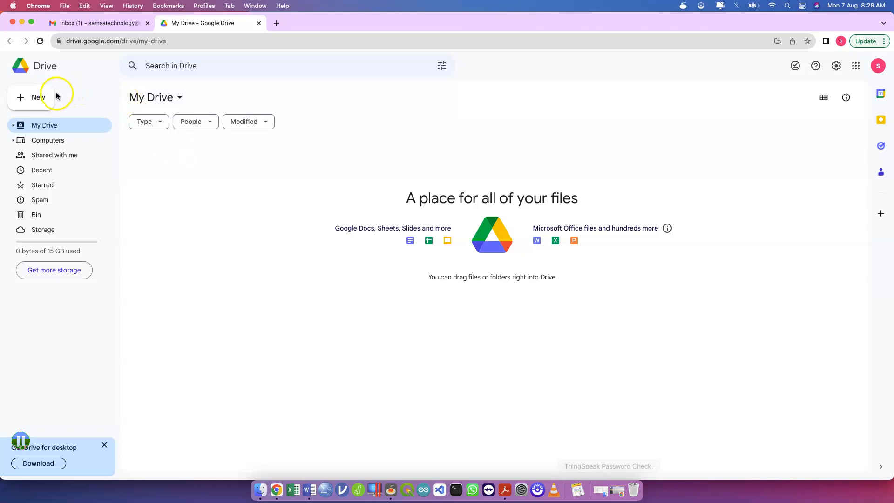
Create a new folder named BorangSoalSelidik in My Drive.
click(39, 97)
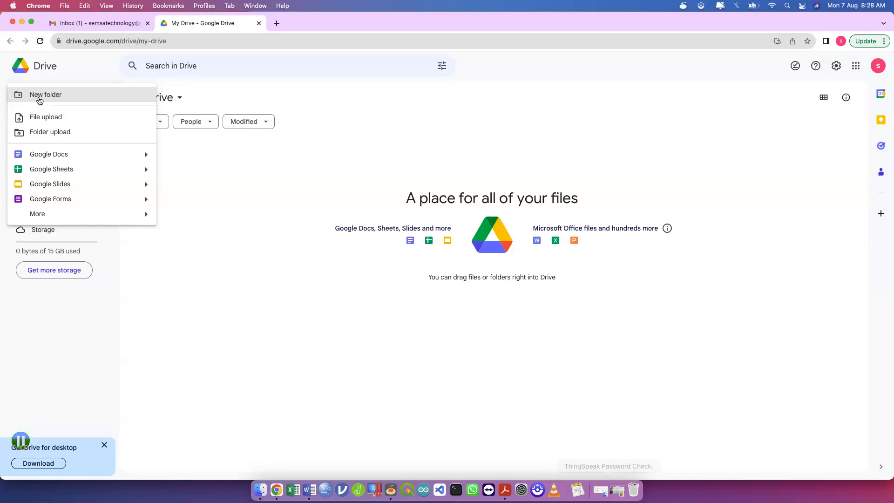
click(39, 97)
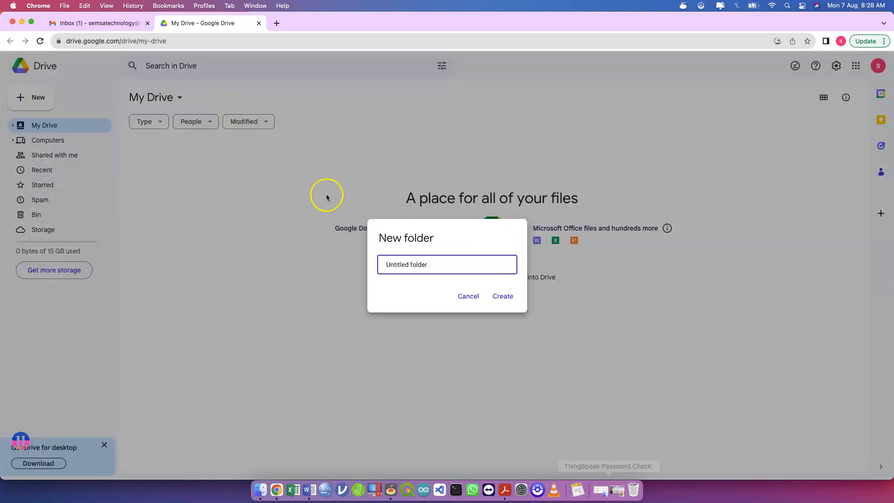
text(BorangSoalSelidik)
click(501, 296)
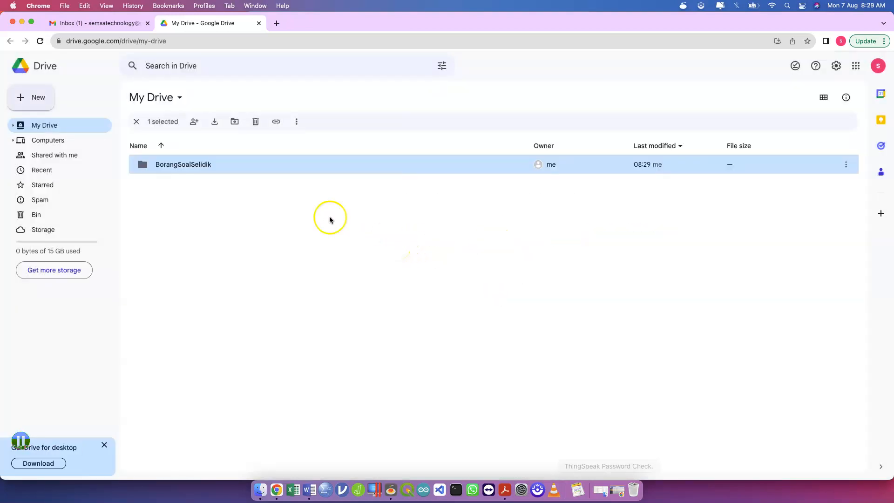
Open the BorangSoalSelidik folder and create a blank Google Form inside it.
click(191, 166)
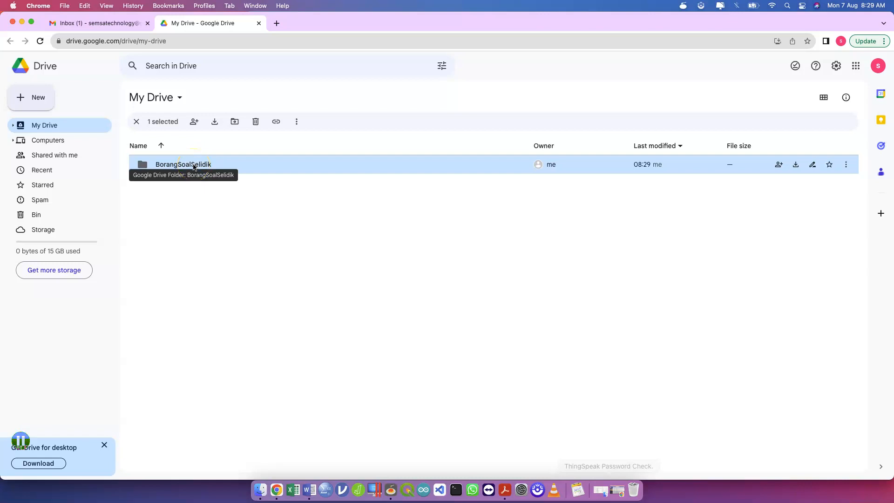
double_click(194, 166)
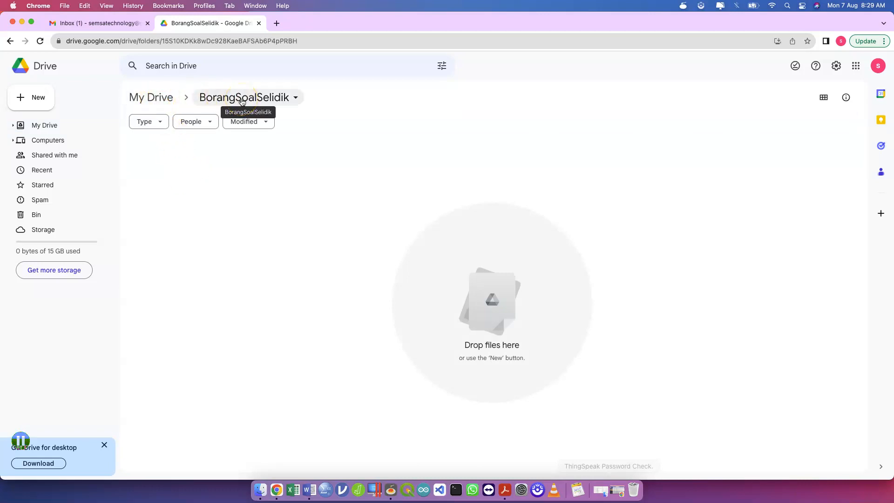
click(48, 103)
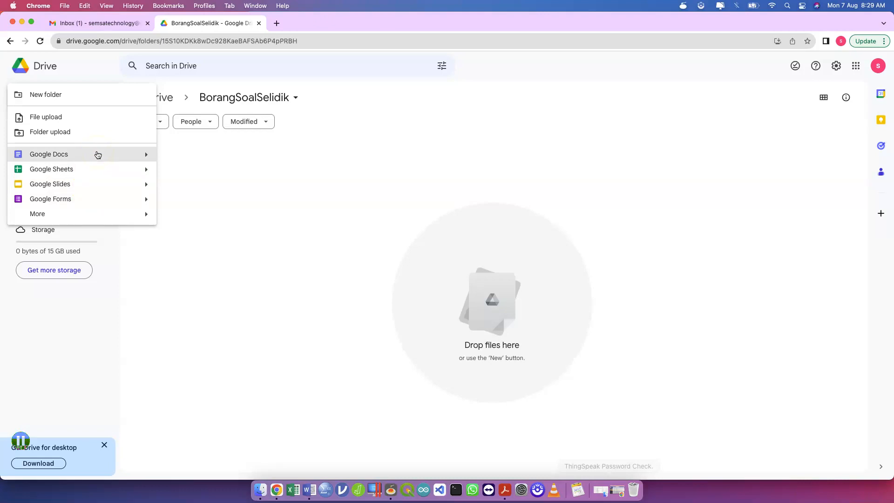
click(100, 165)
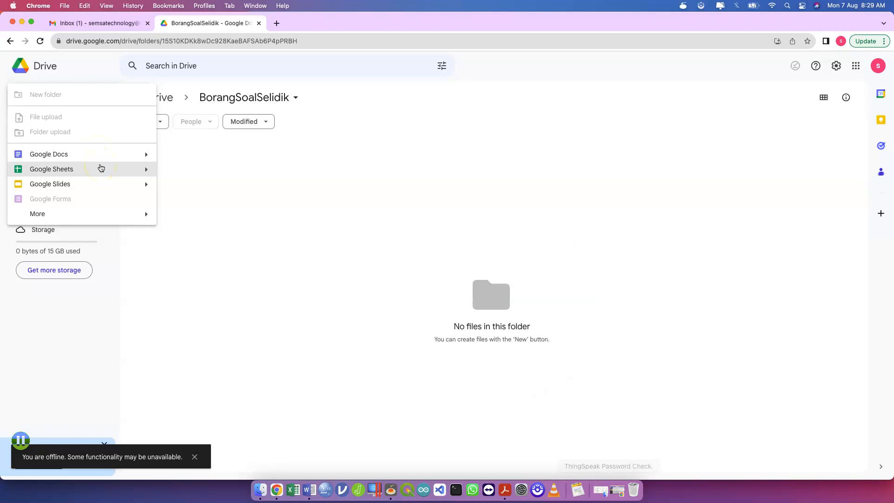
click(104, 183)
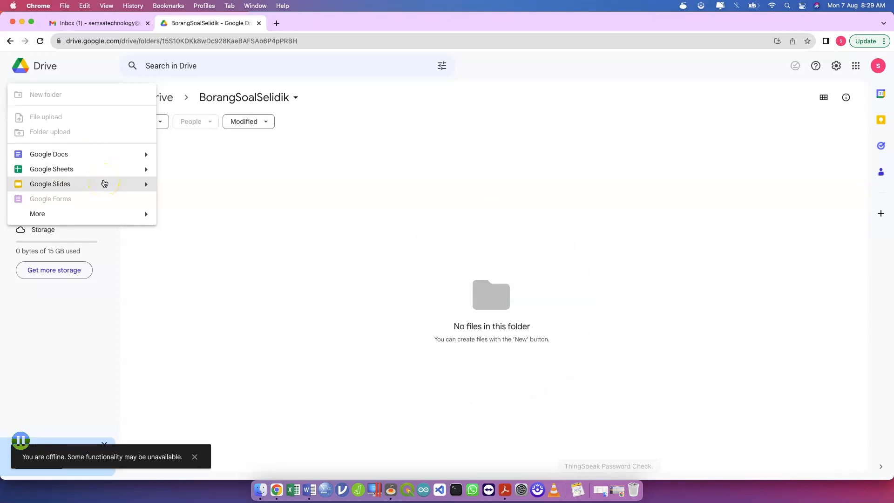
click(78, 215)
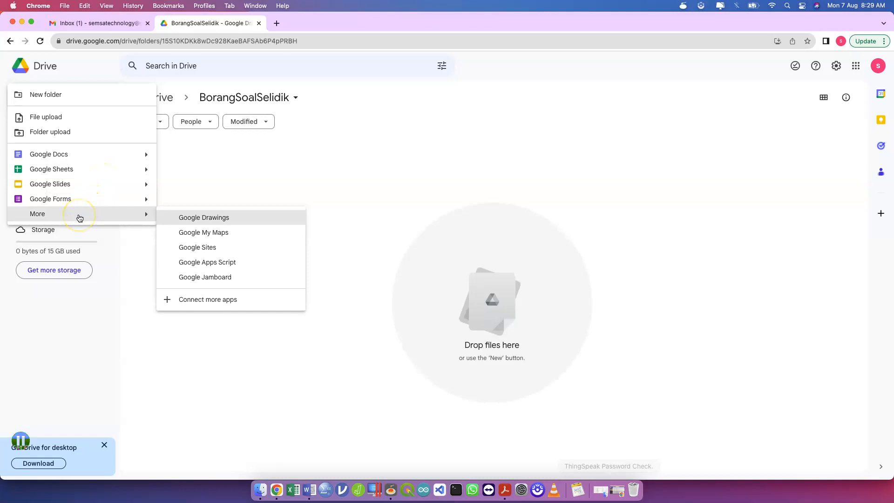
click(127, 216)
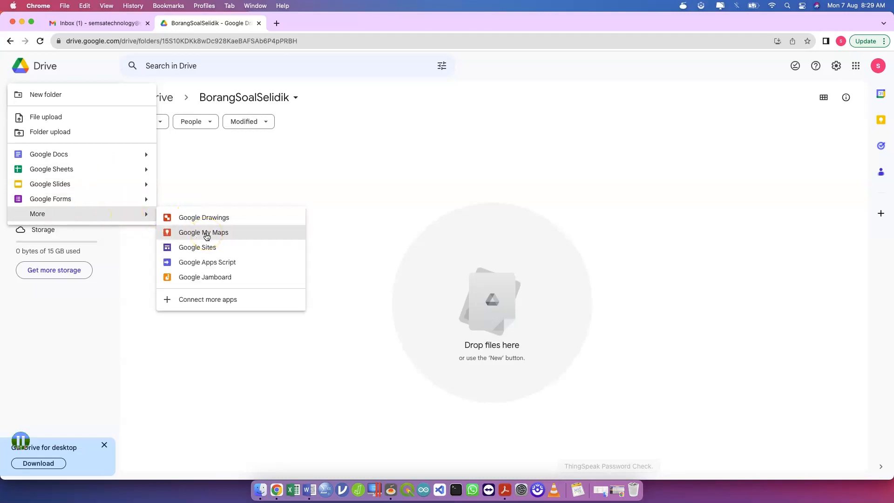
click(140, 215)
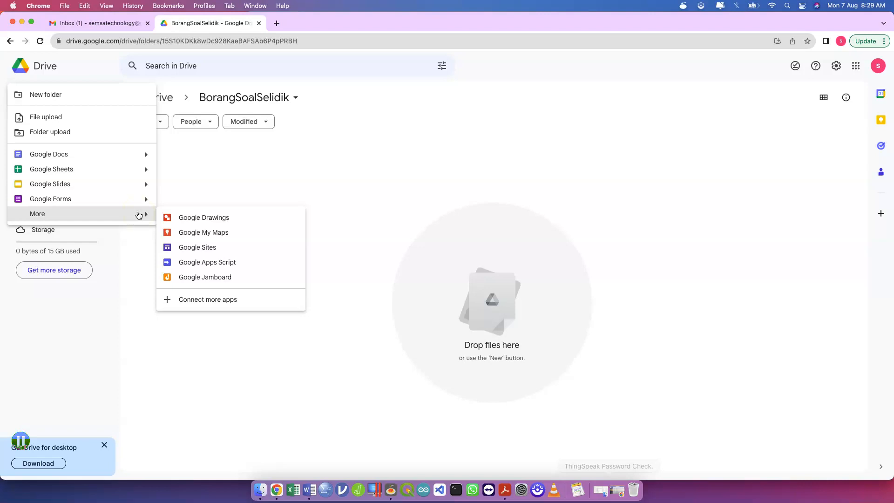
click(129, 202)
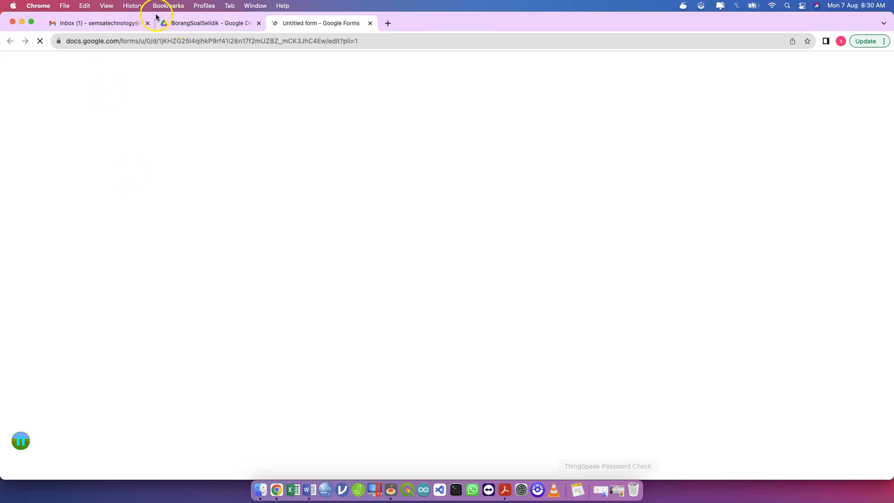
click(195, 29)
click(295, 24)
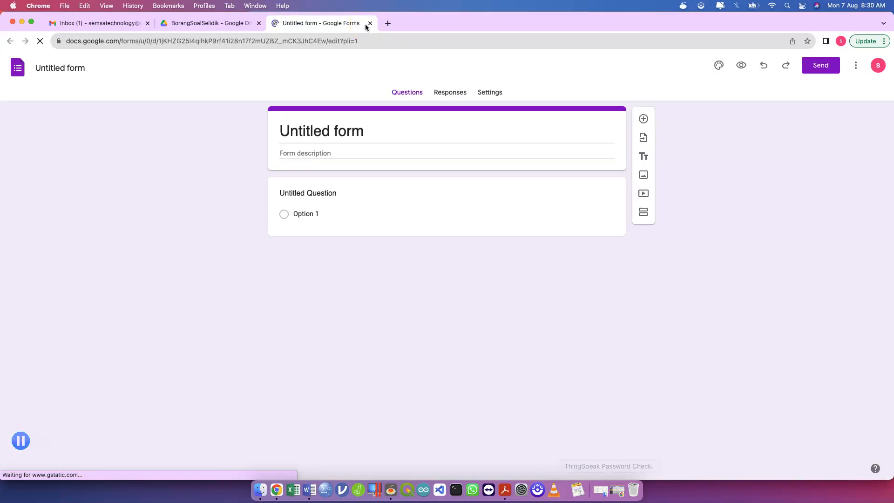
click(388, 23)
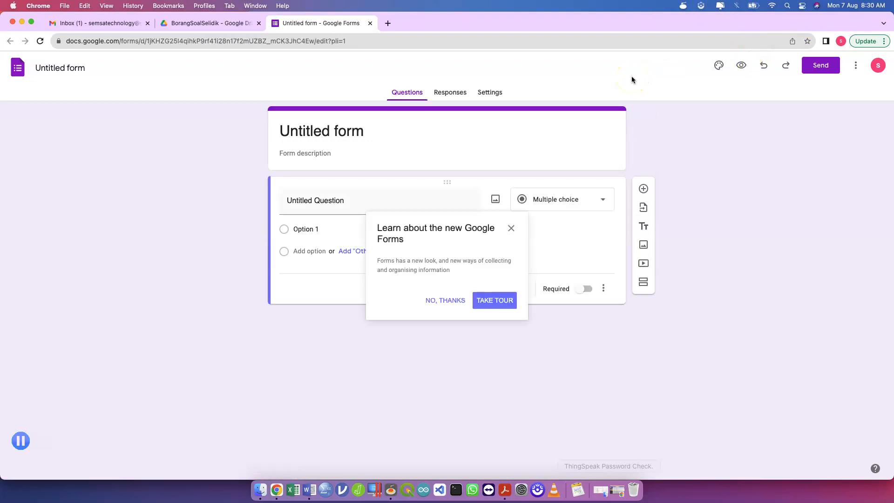
Rename the untitled form as Borang Soal Selidik.
click(74, 62)
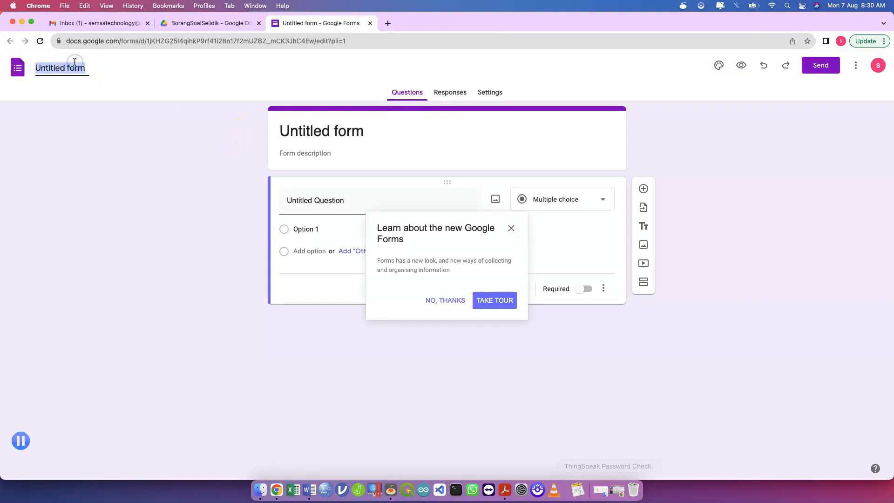
text(Borang Soal Sel)
text(idi)
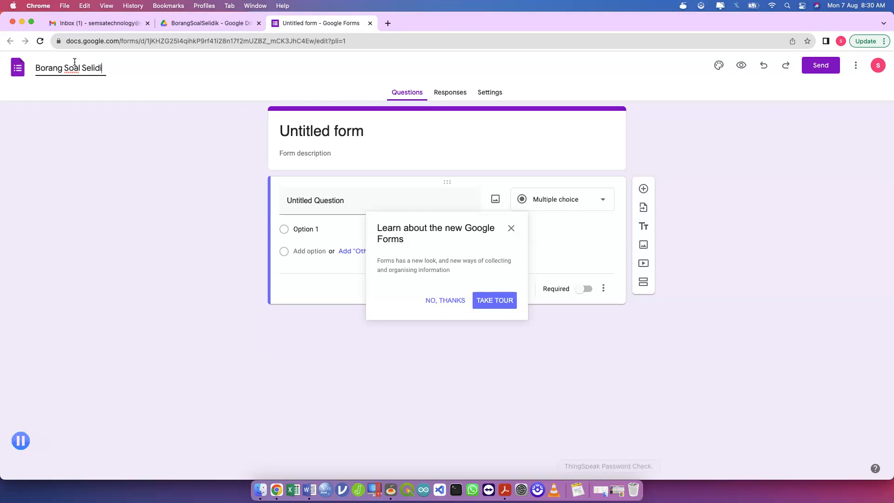
text(k)
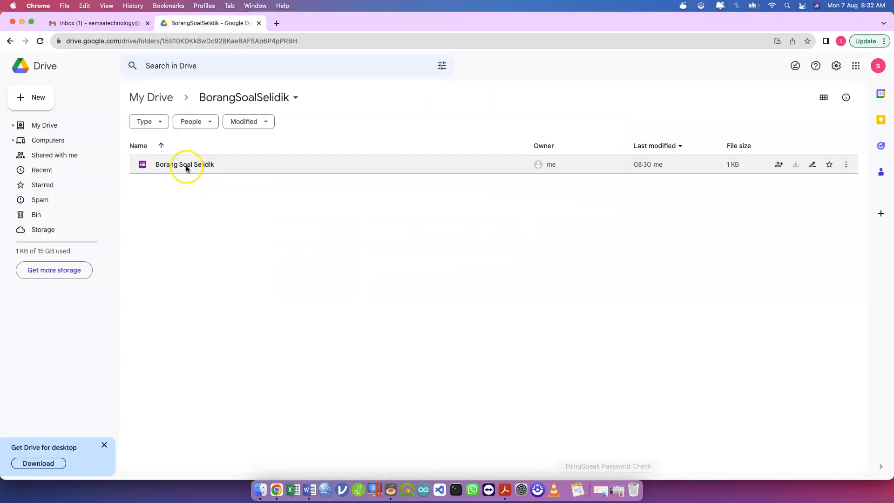
Open the Borang Soal Selidik form from its Drive folder, closing and reopening it once.
double_click(186, 165)
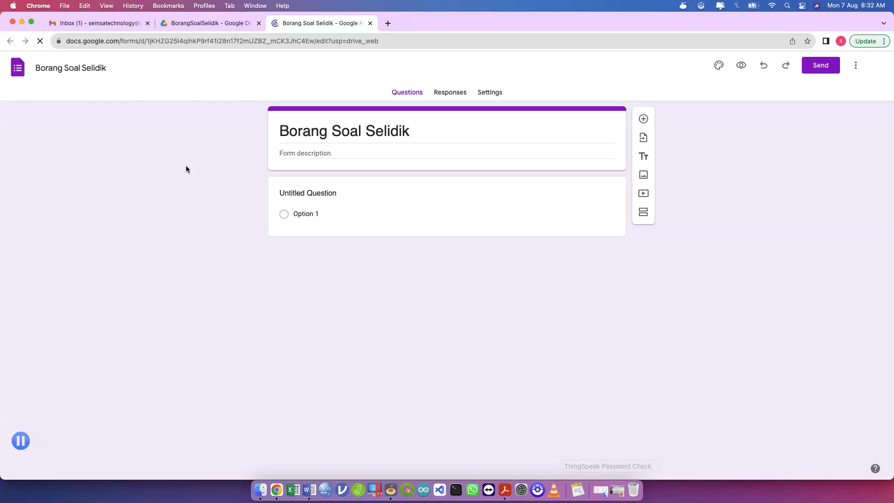
click(372, 25)
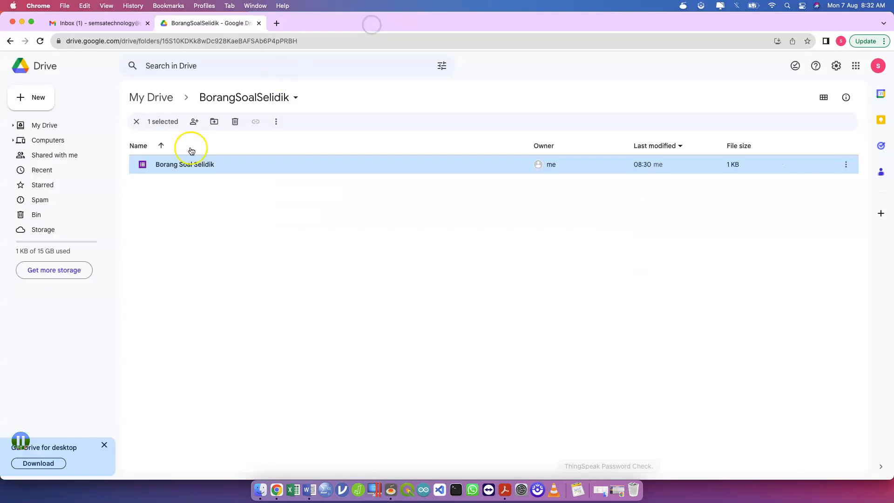
double_click(180, 166)
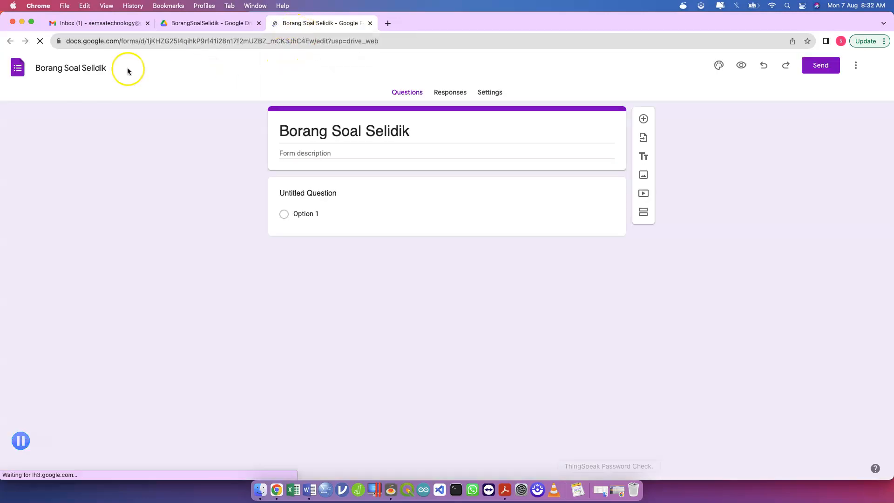
click(116, 69)
click(116, 69)
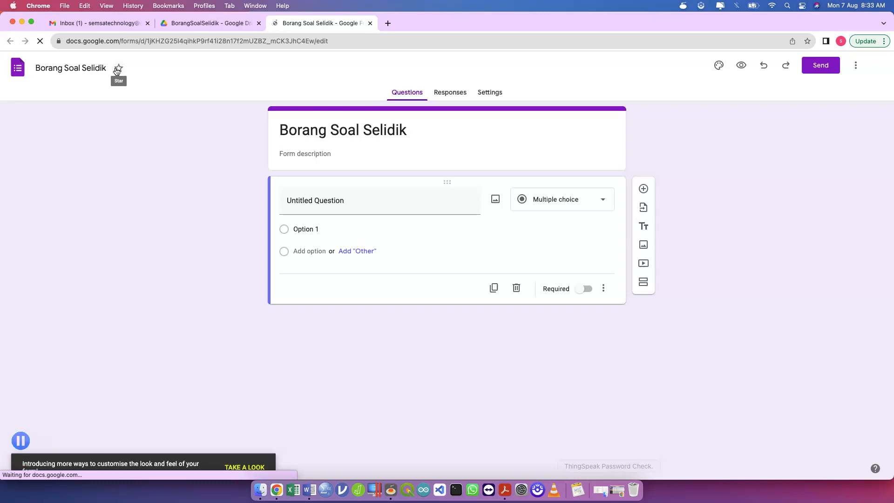
click(95, 67)
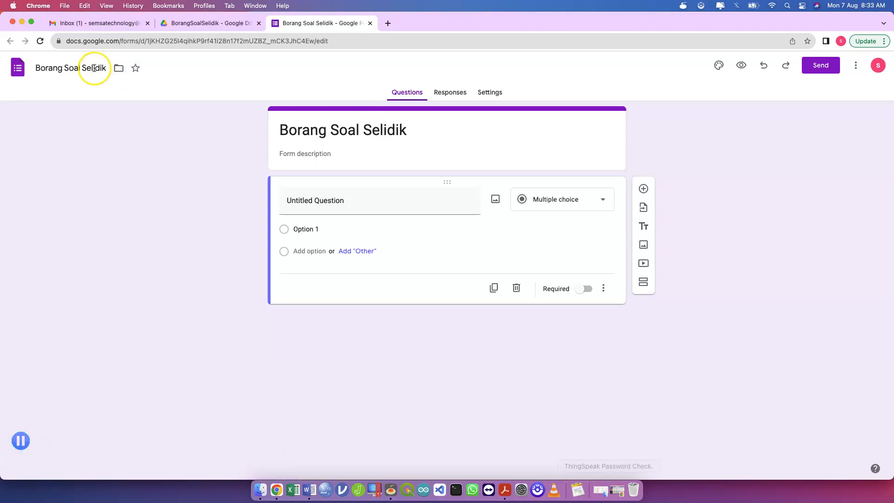
triple_click(95, 66)
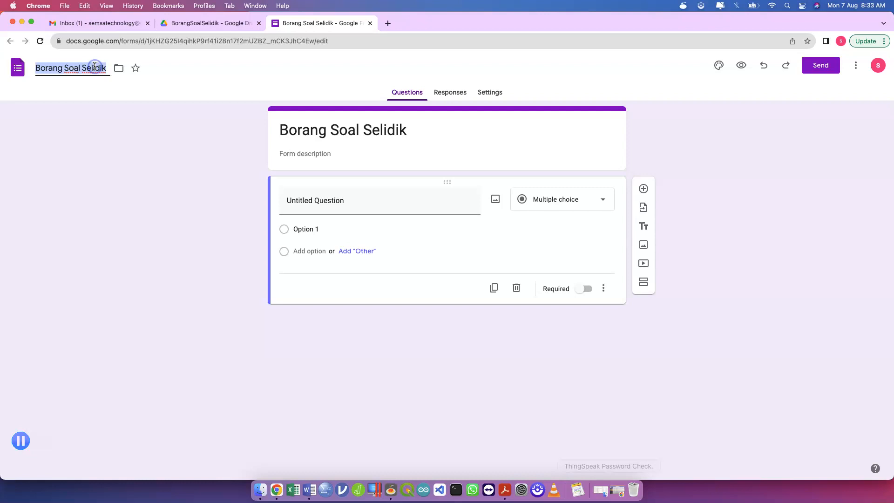
Start the form description with "Anda dimohon untuk memberikan kerjasama menjawab soalan".
click(343, 154)
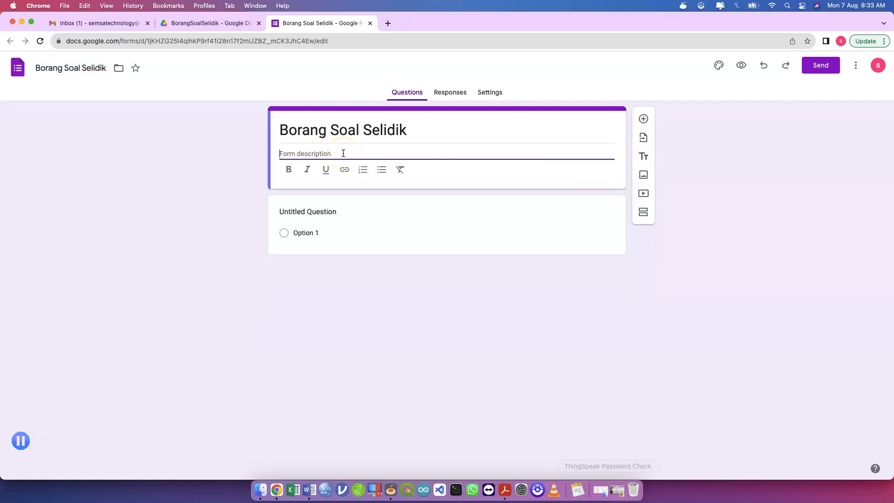
text(Anda dimohon untuk memberikan kerjasama)
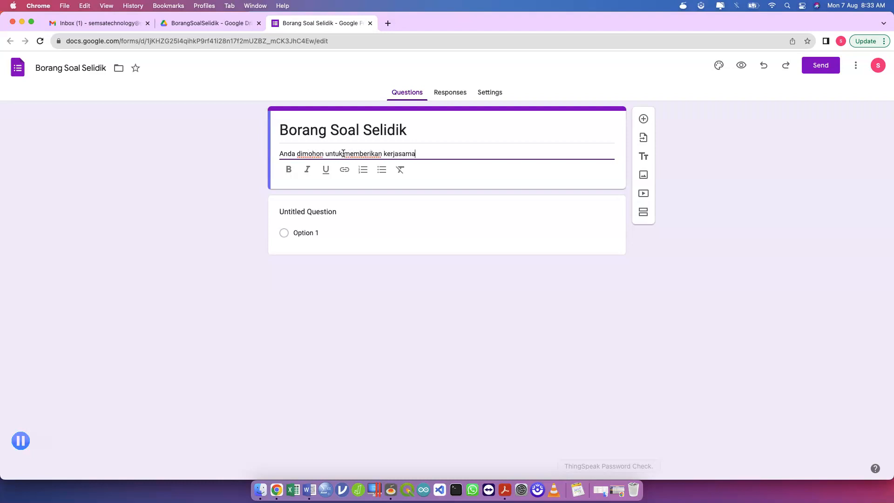
text( menjawab soalan)
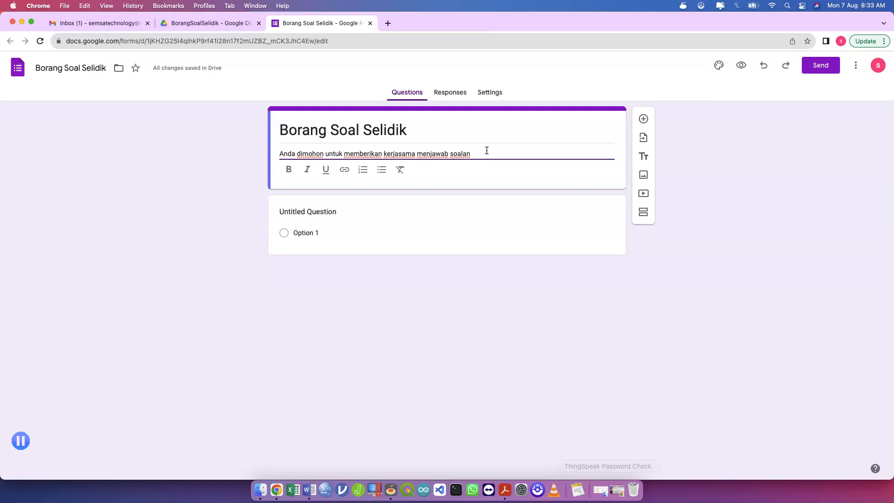
key(Return)
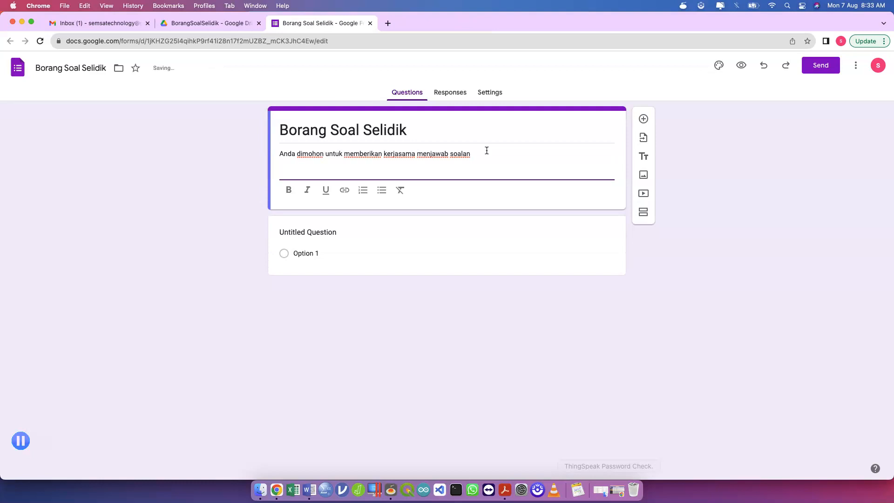
key(BackSpace)
text(. Untuk)
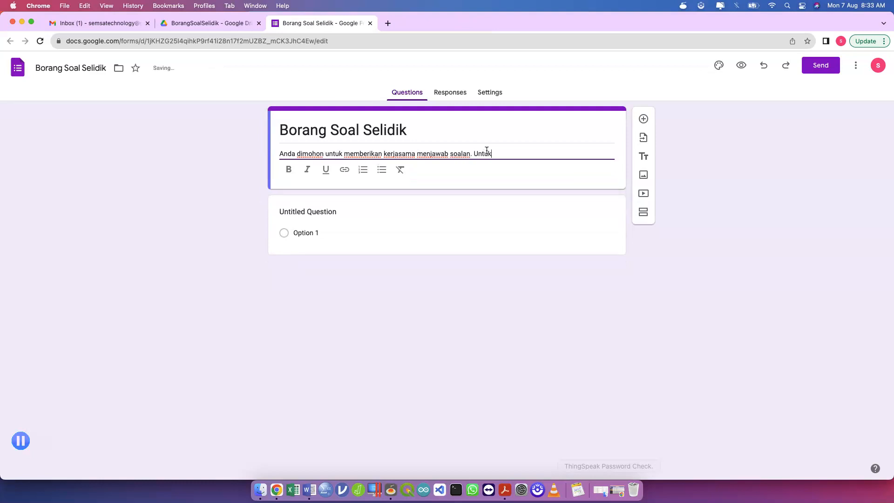
text( maklumat lanjut sila rujuk)
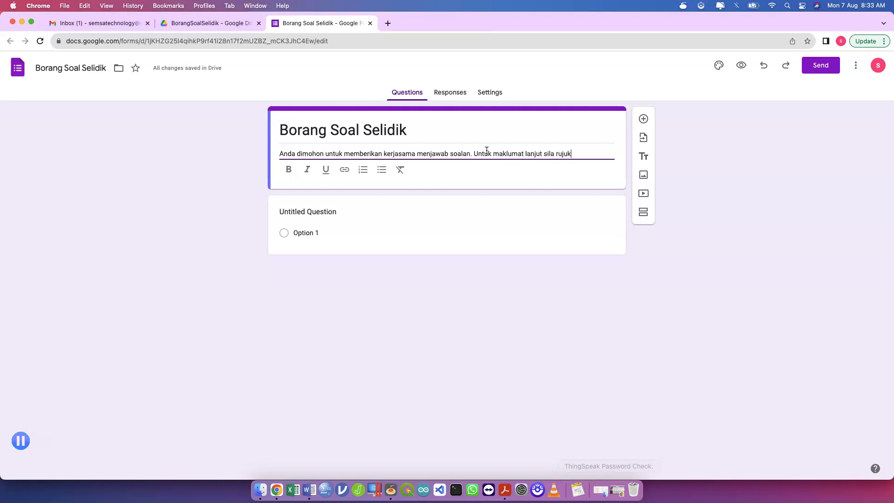
text( link berikut:)
key(Return)
text(htt)
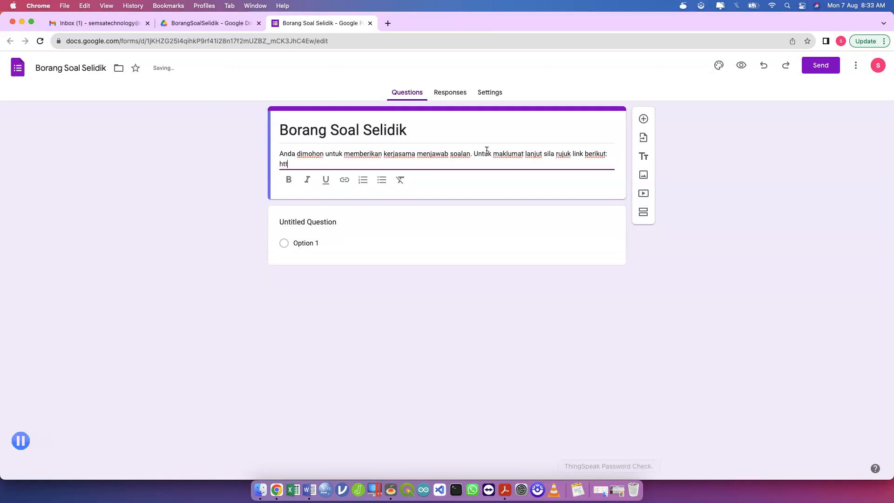
text(p://ibes.ilkkmsb.edu.my)
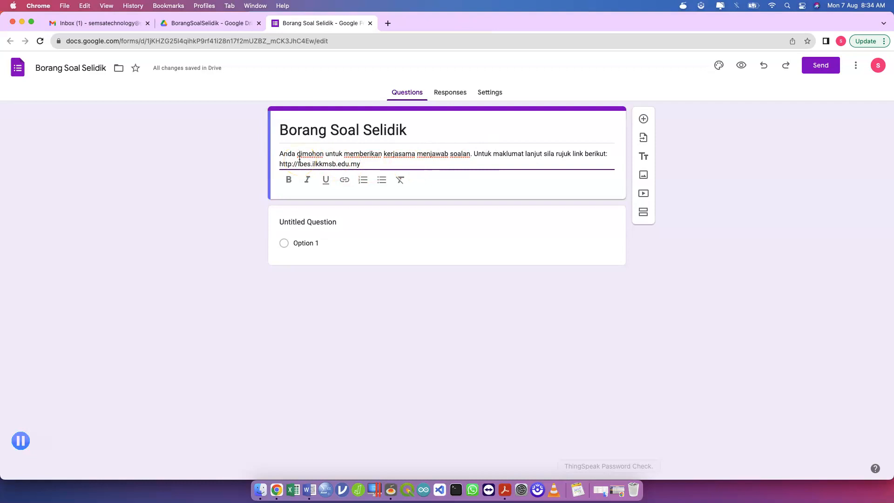
click(304, 223)
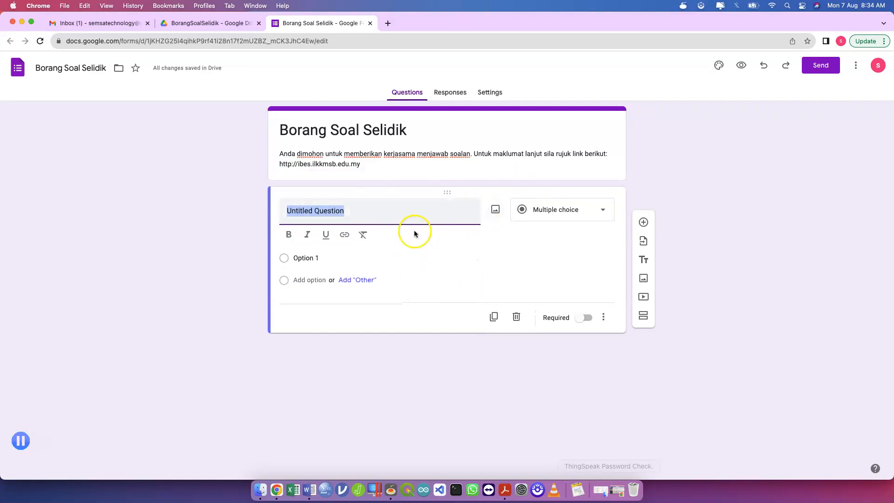
click(410, 175)
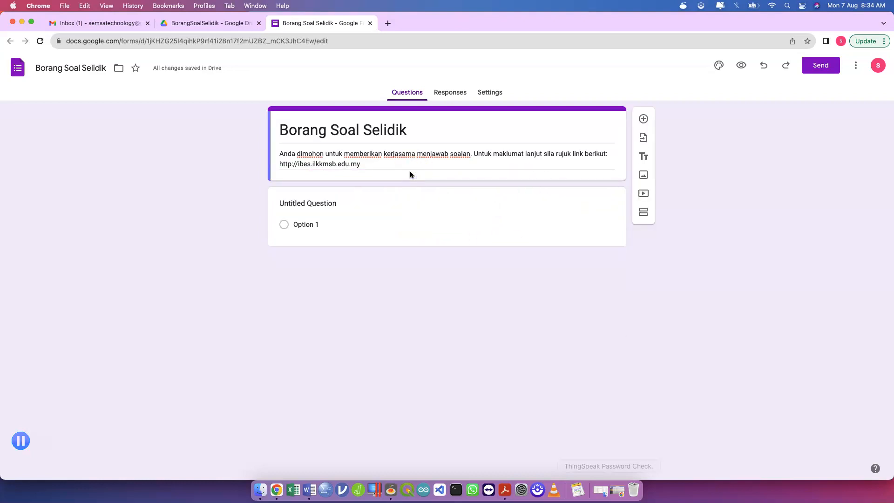
scroll(577, 144, up, 5)
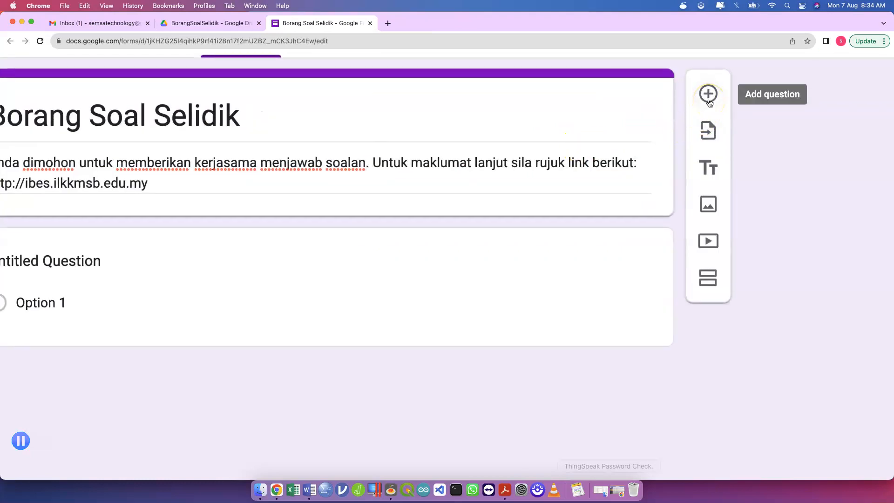
click(712, 126)
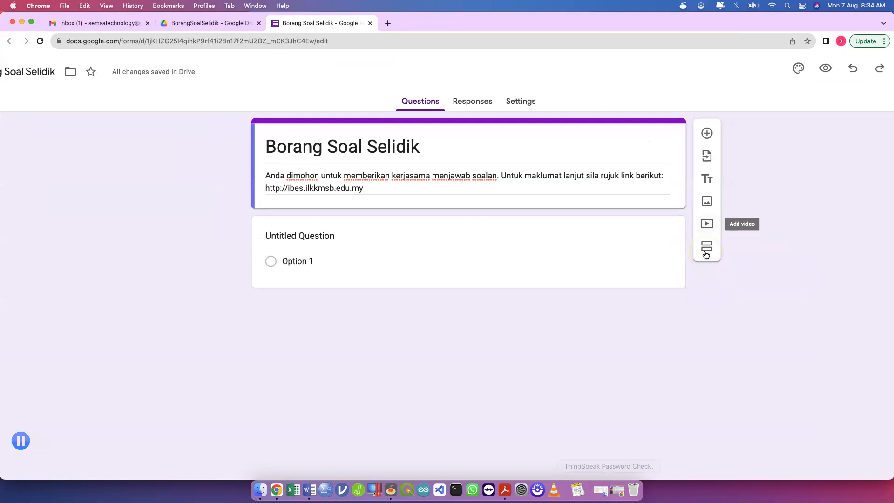
scroll(706, 256, down, 3)
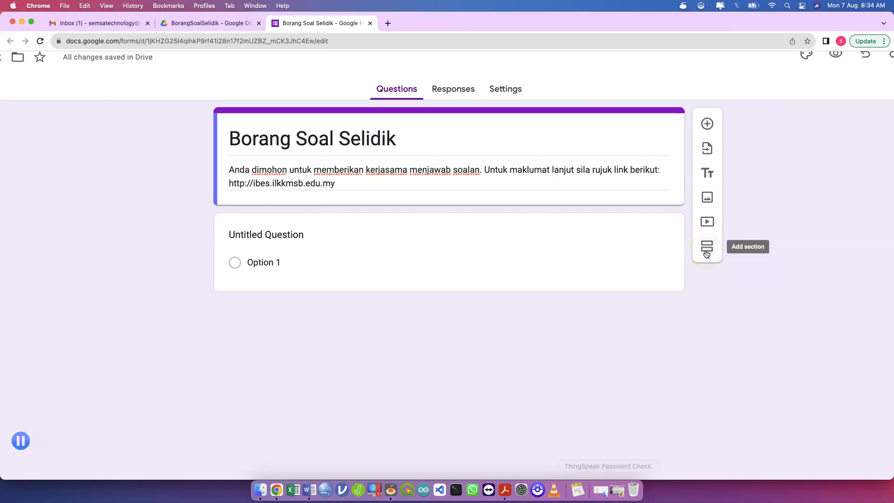
Replace the placeholder title of the first question with Persetujuan, leaving its type as Multiple choice.
click(320, 238)
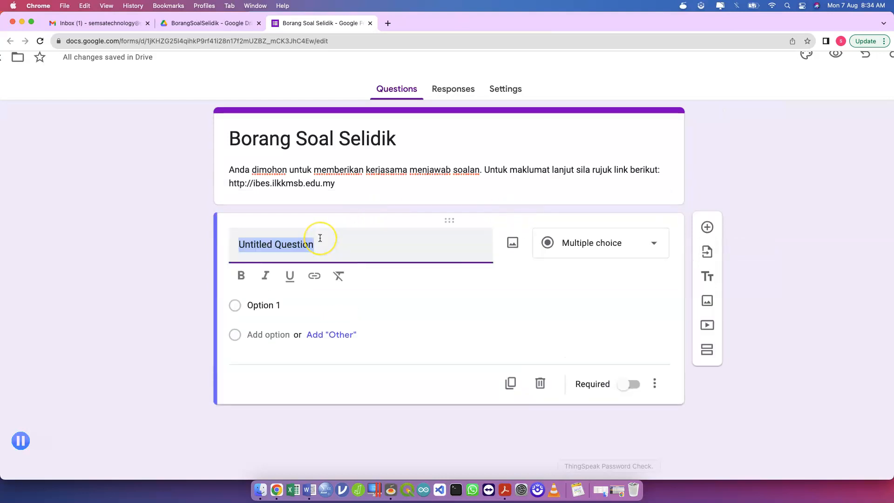
text(q)
key(BackSpace)
text(Pilih)
key(BackSpace)
key(BackSpace)
key(BackSpace)
key(BackSpace)
text(erse)
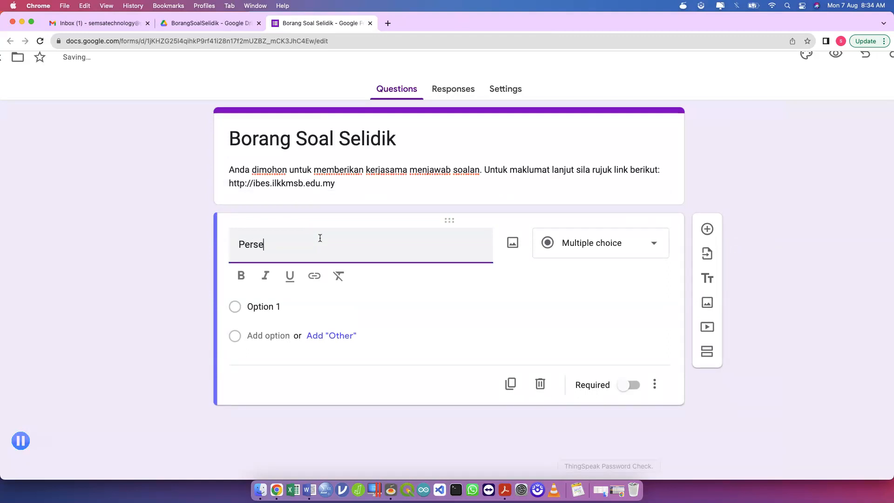
text(tujuan)
click(570, 241)
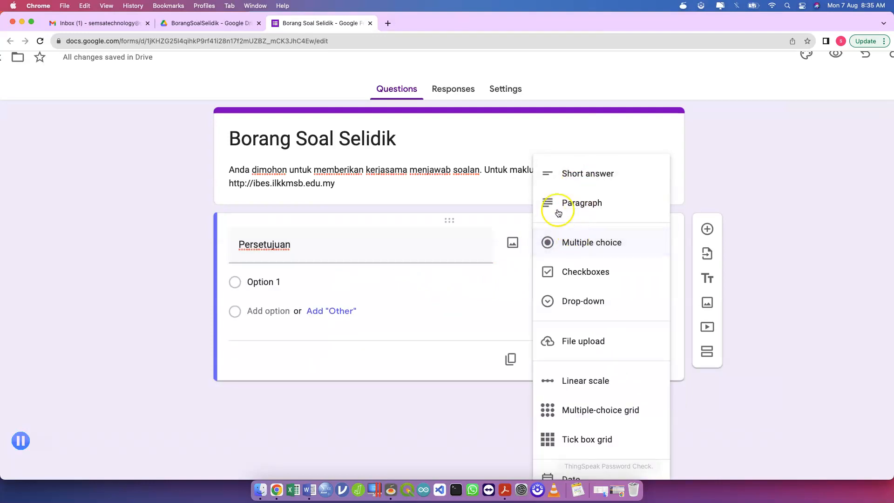
click(509, 276)
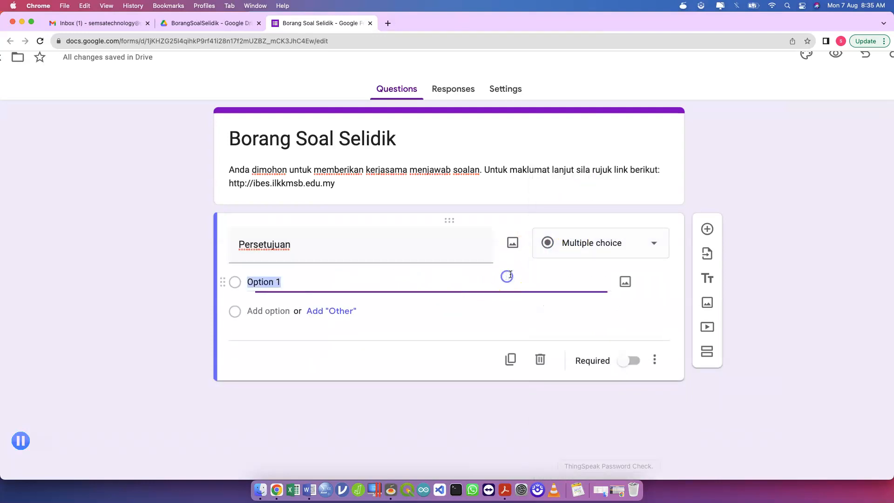
Try bold, italic and underline on the question title Persetujuan and keep only bold.
click(451, 254)
click(376, 253)
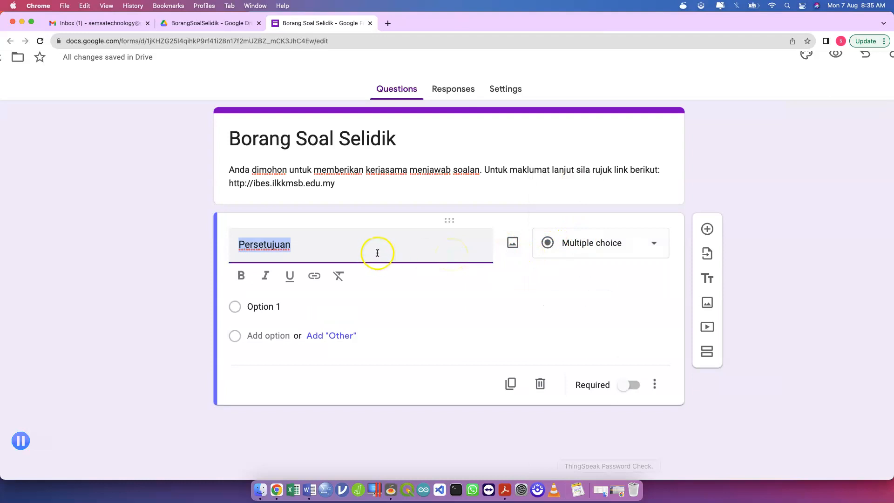
click(240, 277)
click(266, 276)
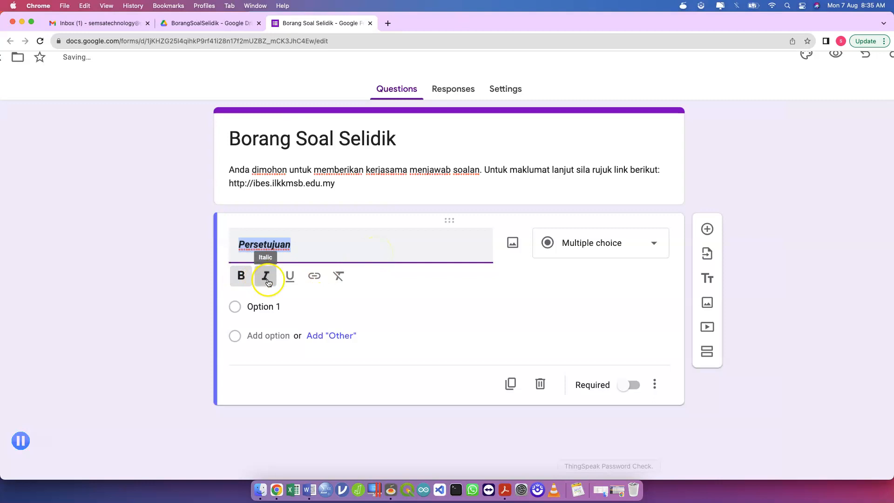
click(290, 277)
click(290, 277)
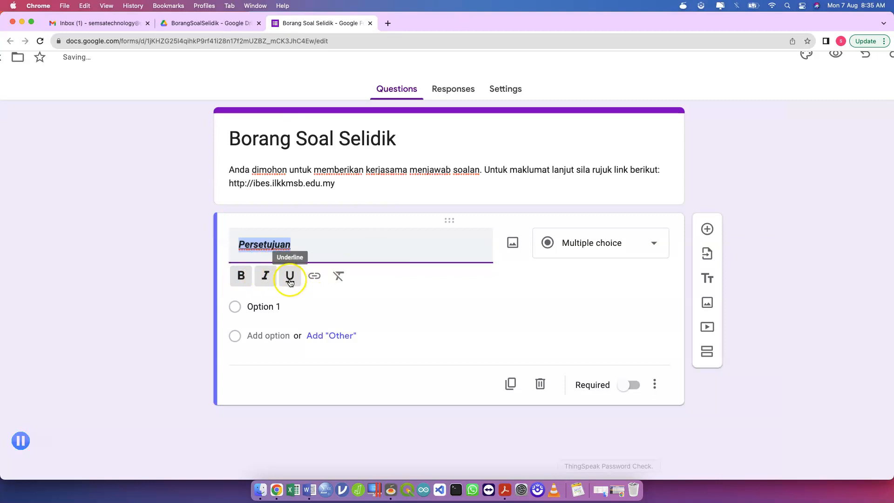
click(267, 276)
click(242, 276)
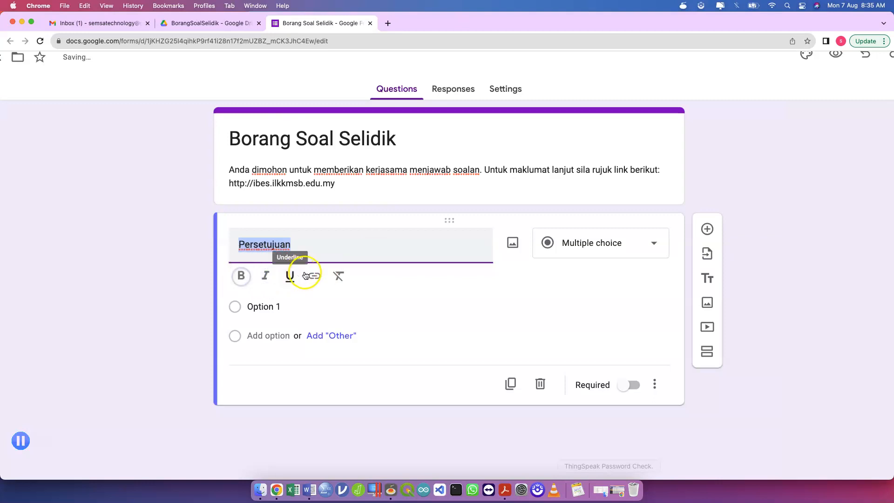
click(241, 277)
click(389, 244)
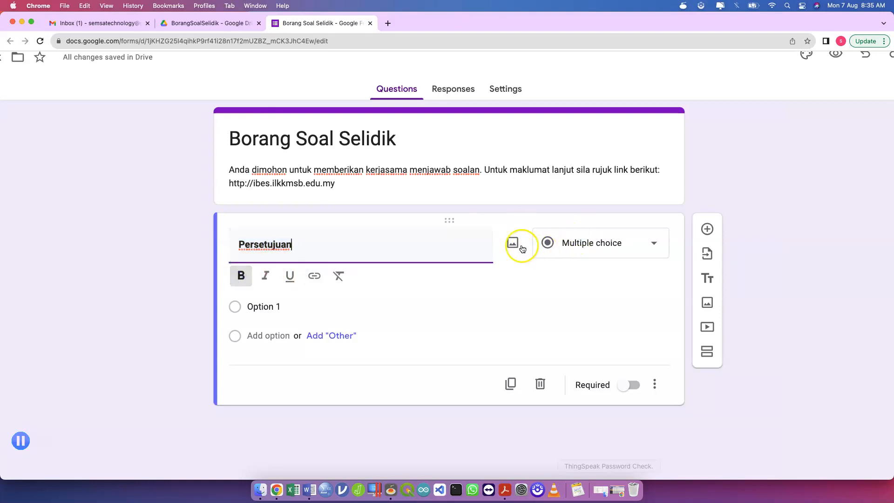
Examine the question types available for the Persetujuan question, keeping Multiple choice.
click(578, 248)
click(578, 242)
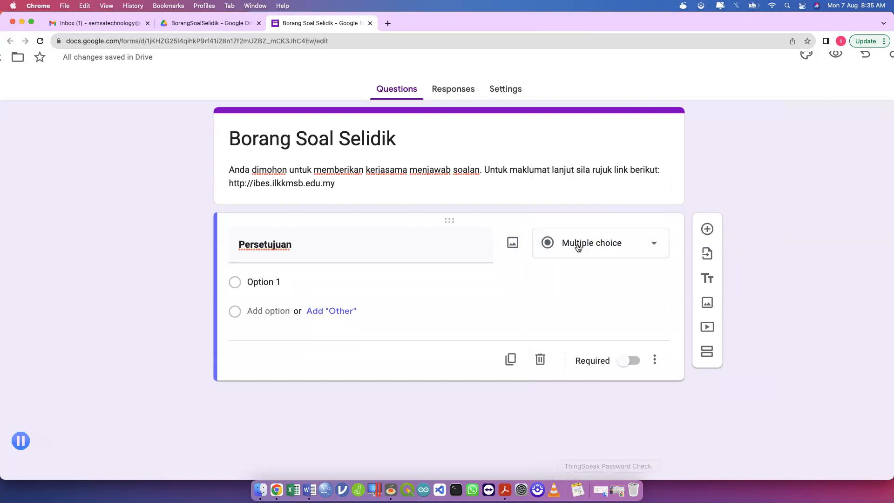
click(578, 247)
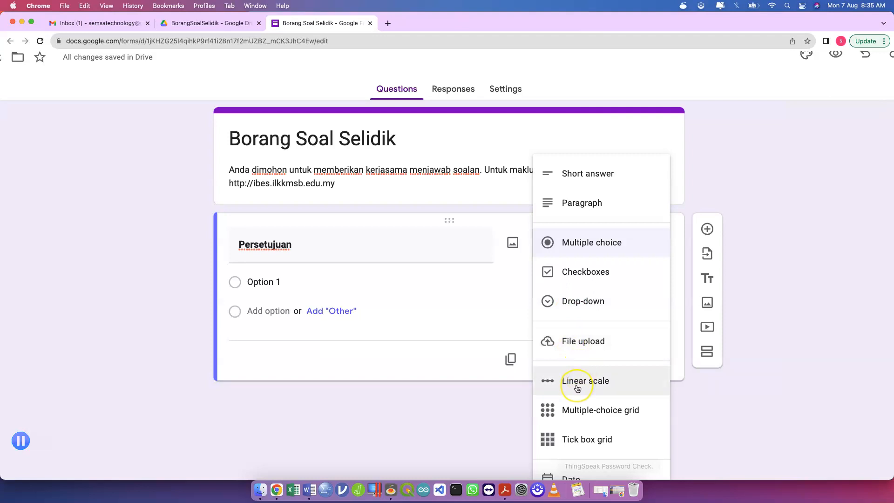
scroll(577, 388, down, 1)
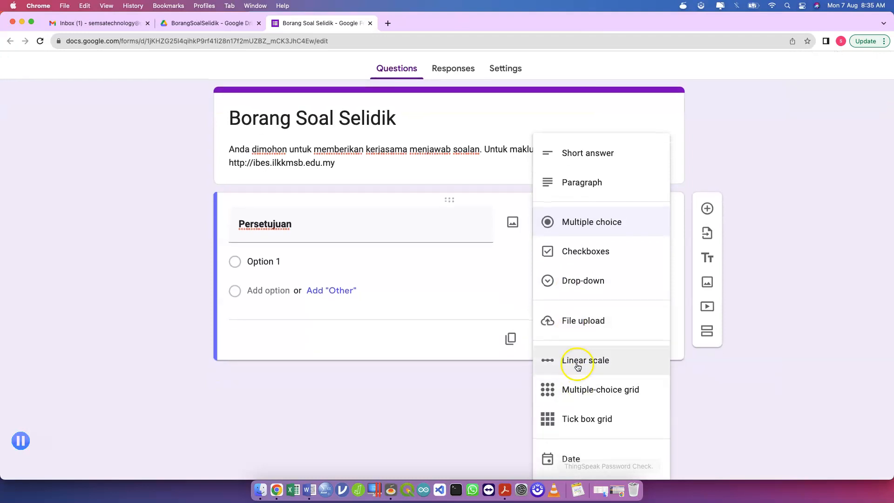
click(580, 227)
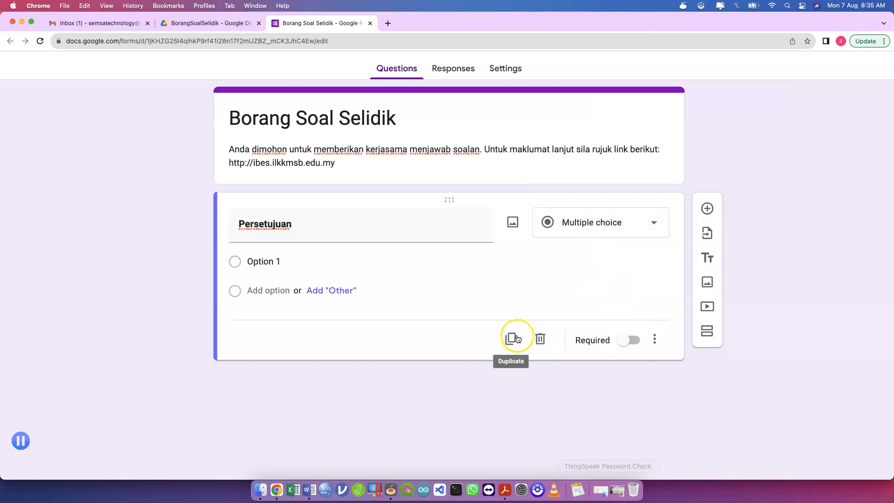
Mark the Persetujuan question as required and try to show its description field.
click(633, 342)
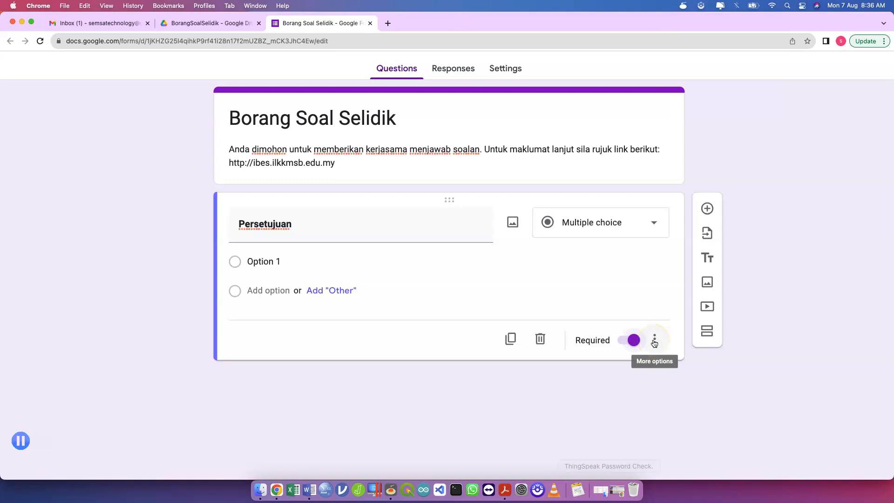
click(654, 342)
click(685, 385)
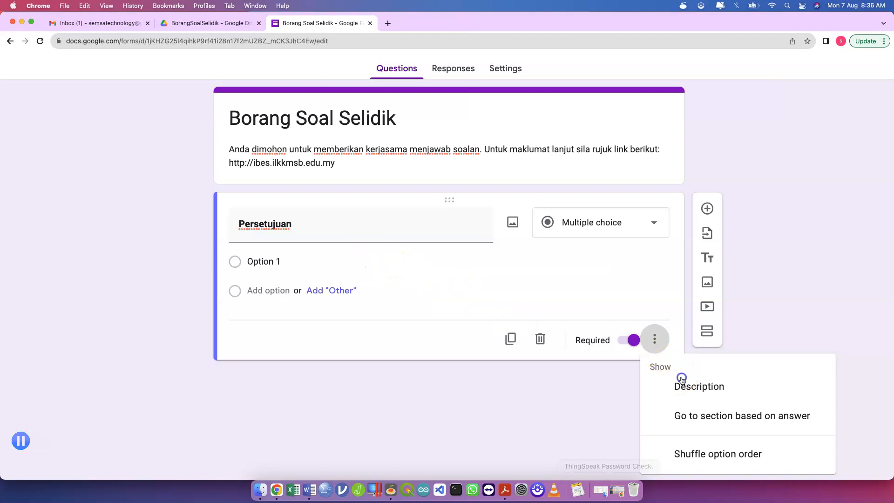
click(656, 337)
click(656, 337)
click(680, 390)
Reload the Borang Soal Selidik form to restore the unavailable file.
click(41, 41)
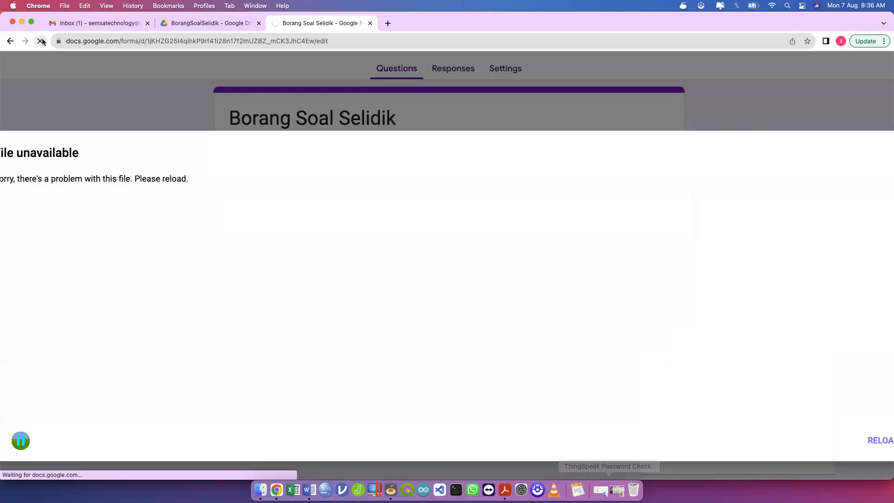
click(304, 136)
click(875, 438)
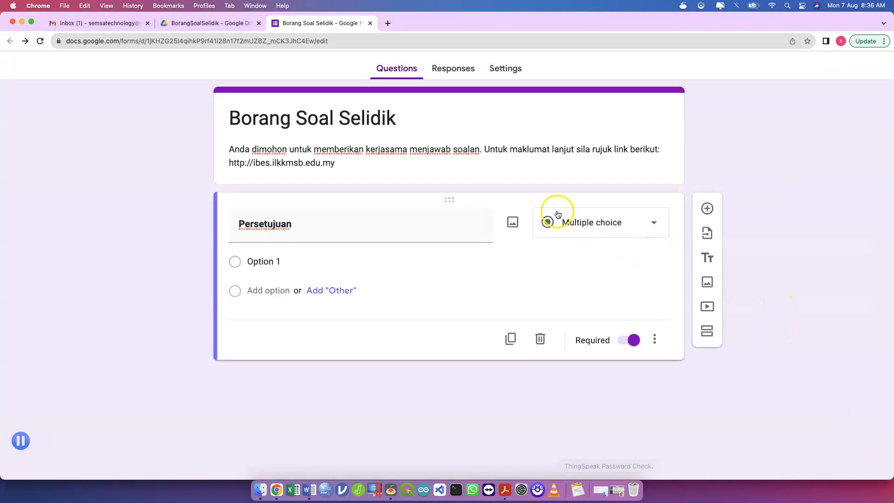
click(655, 340)
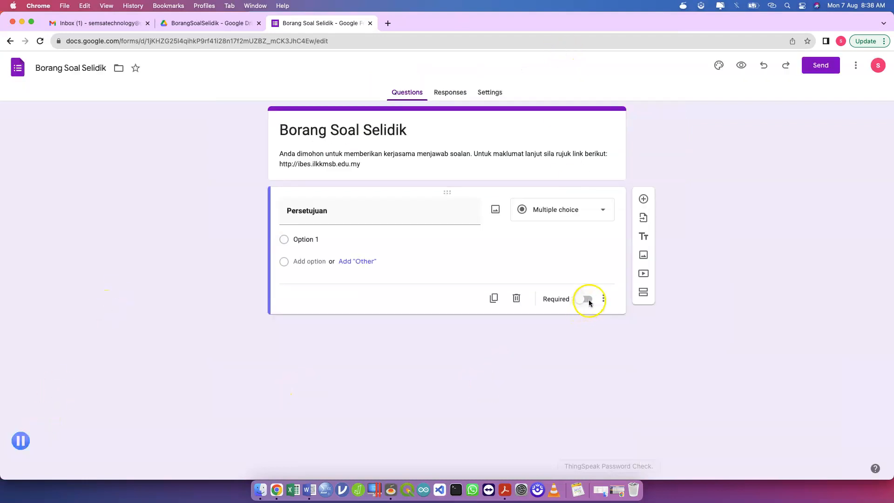
Mark the Persetujuan question as required and give it the description "Adakah anda bersetuju untuk menjadi respondent bagi soal selidik ini.".
click(587, 299)
click(603, 299)
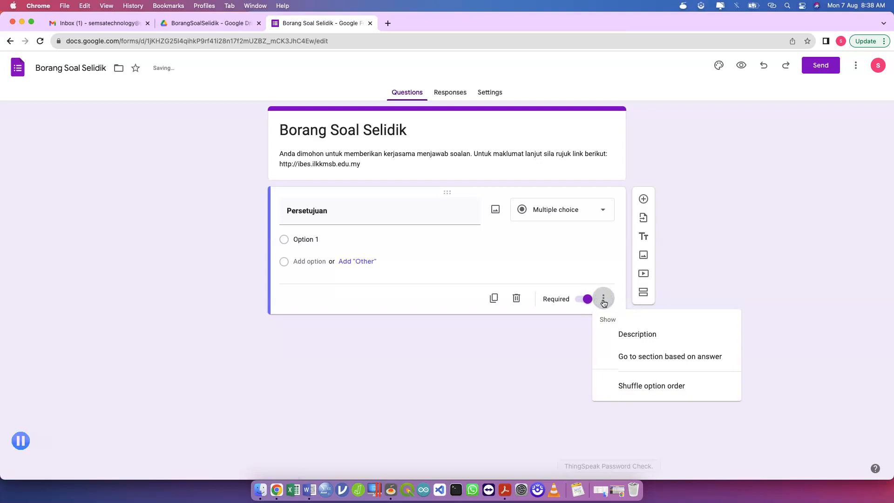
click(624, 333)
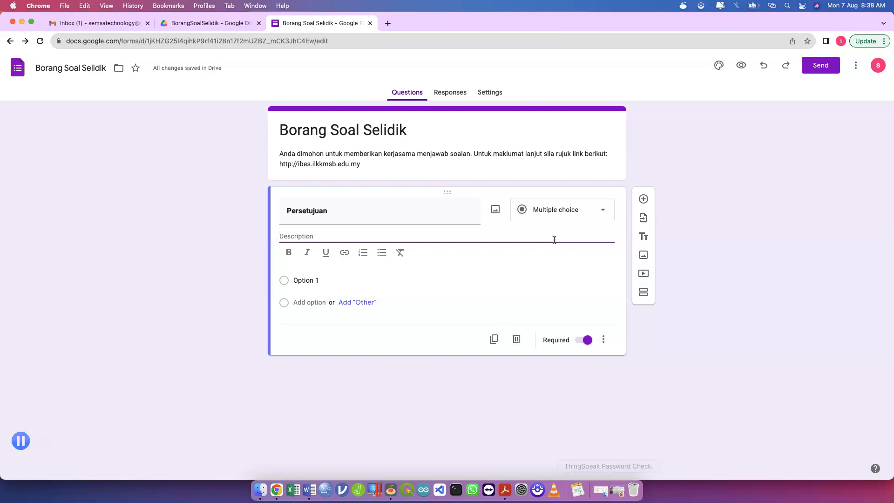
text(Adakah anda bersetuju untu)
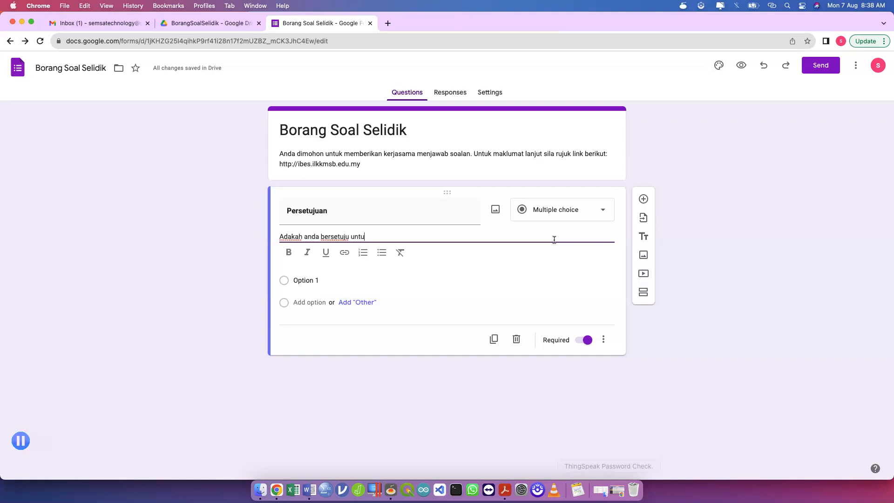
text(k menjadi respondent bagi so)
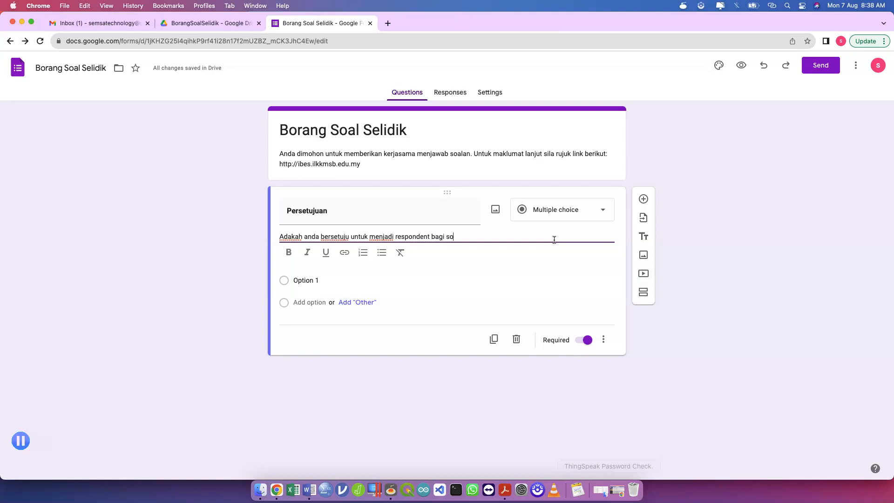
text(al selidik ini)
Give the existing Persetujuan question the two answer options Ya and Tidak.
click(344, 281)
text(Ya)
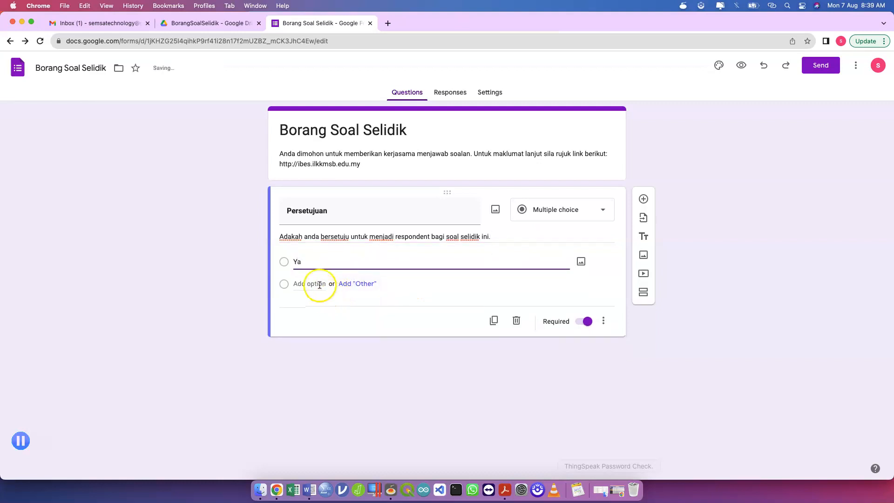
click(318, 283)
text(Tida)
click(354, 336)
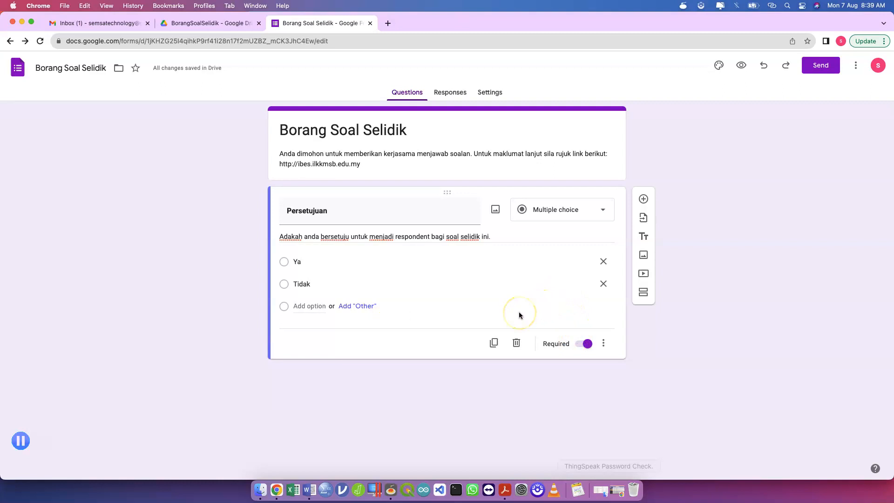
Insert a new section below the Persetujuan question and review the form's division into sections.
click(605, 344)
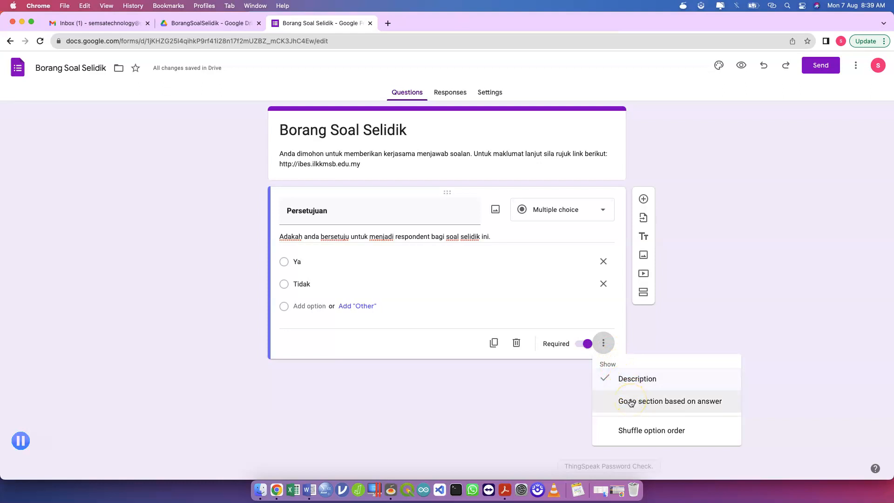
click(578, 319)
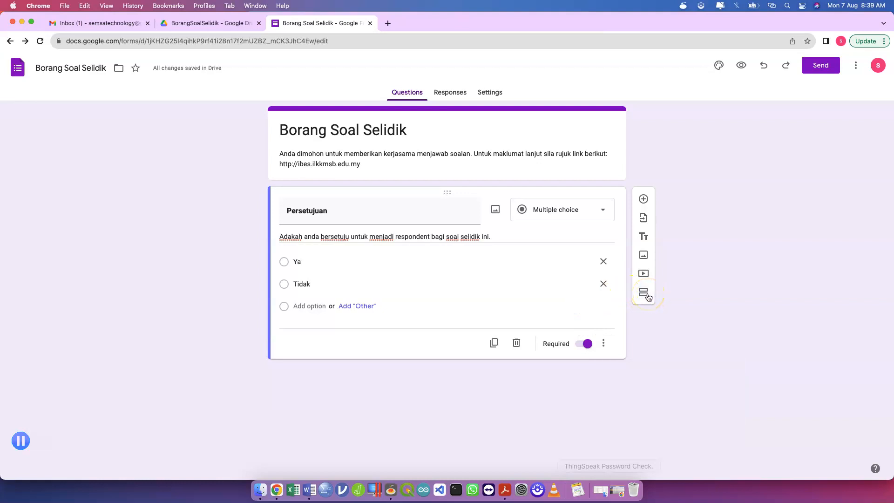
click(503, 265)
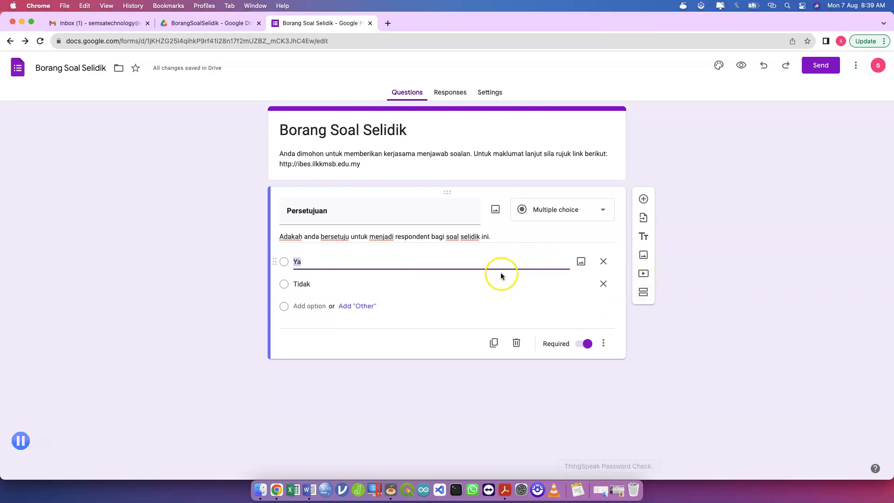
click(501, 282)
ctrl+scroll(518, 277, up, 3)
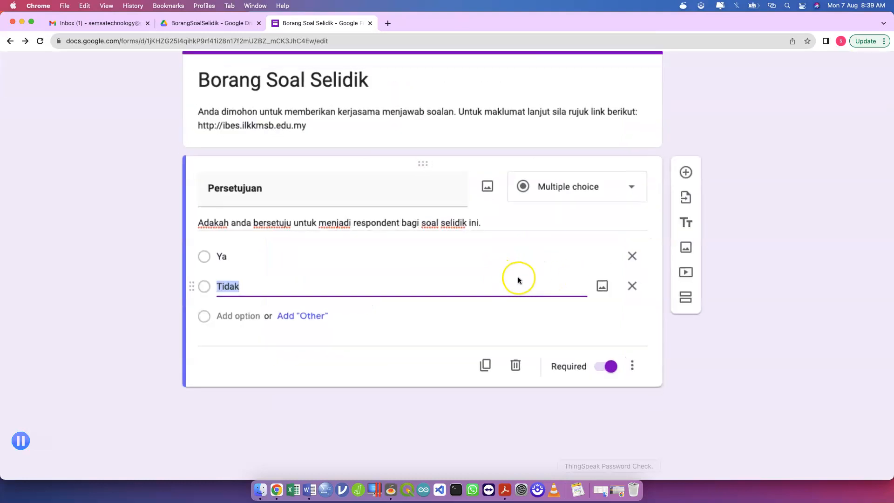
click(686, 297)
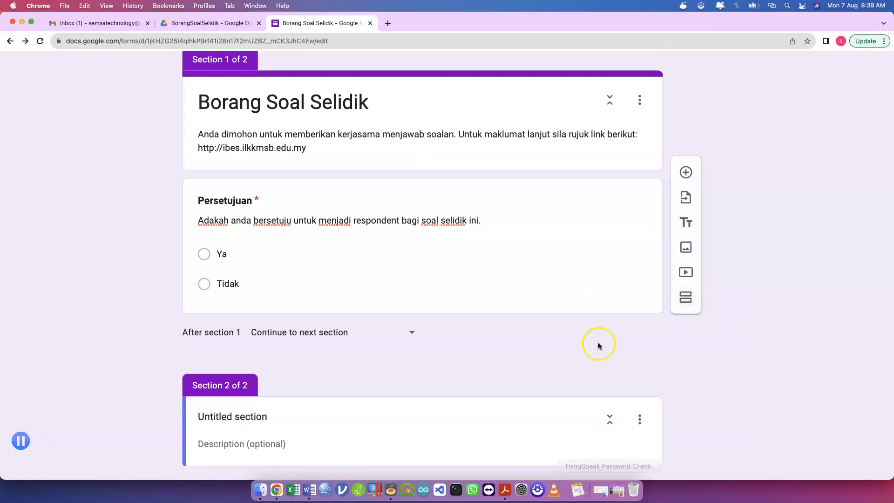
scroll(599, 337, down, 2)
scroll(599, 331, up, 4)
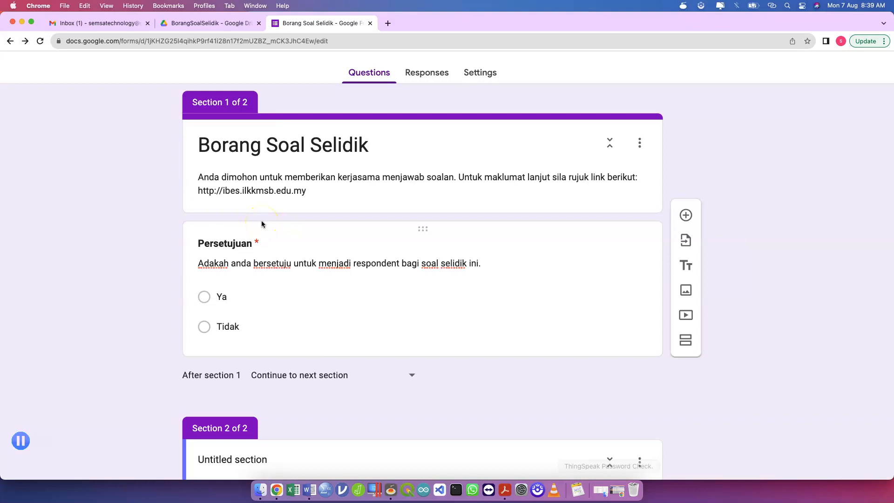
scroll(262, 220, down, 3)
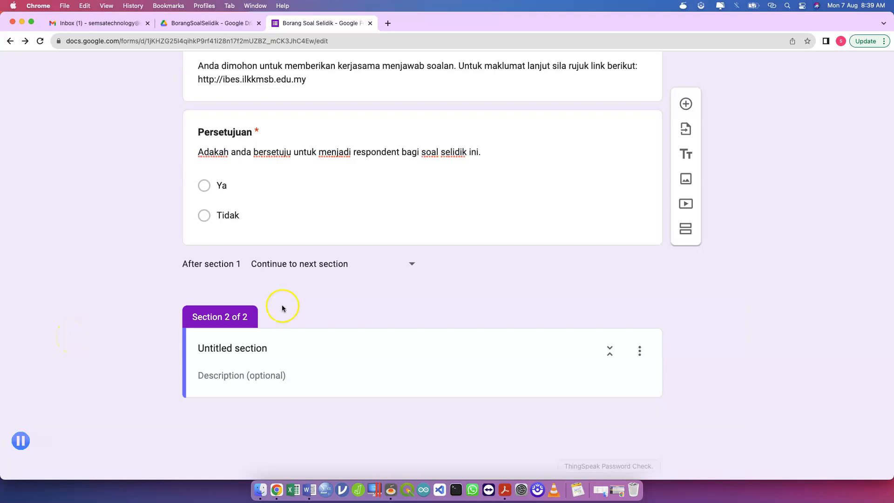
Delete the empty second section and the existing Persetujuan question from the form.
click(643, 352)
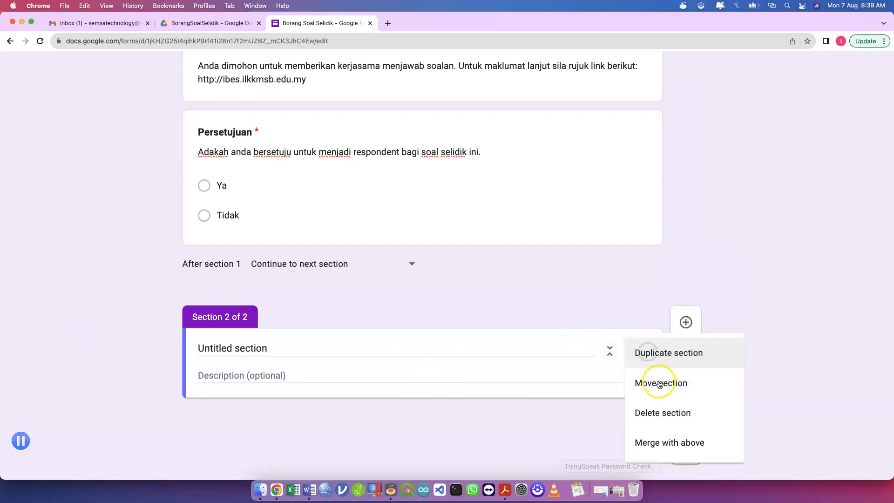
click(651, 415)
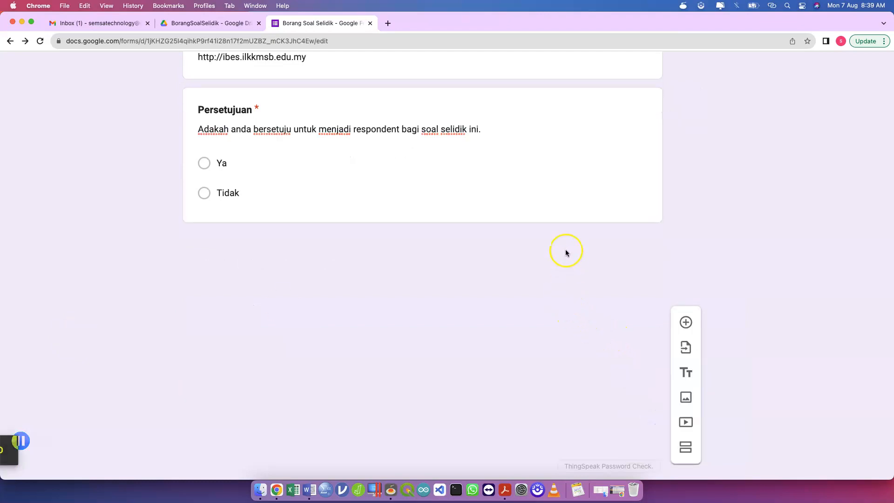
scroll(565, 253, up, 5)
click(639, 212)
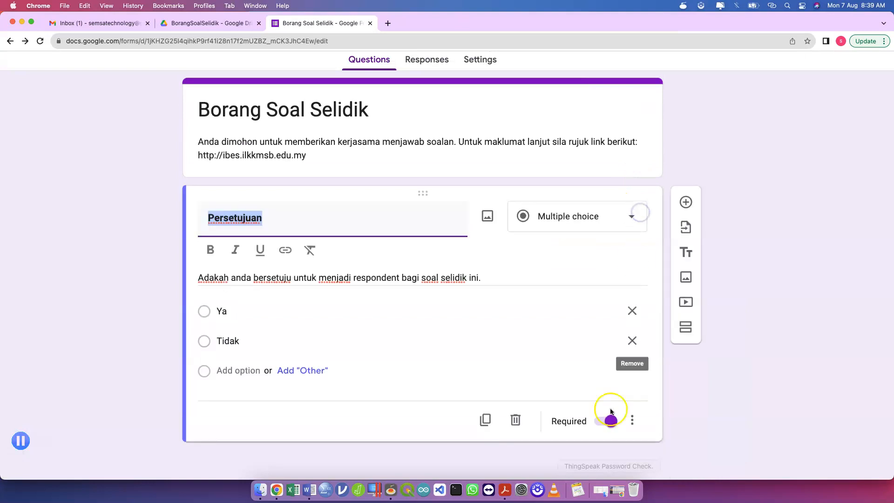
click(515, 423)
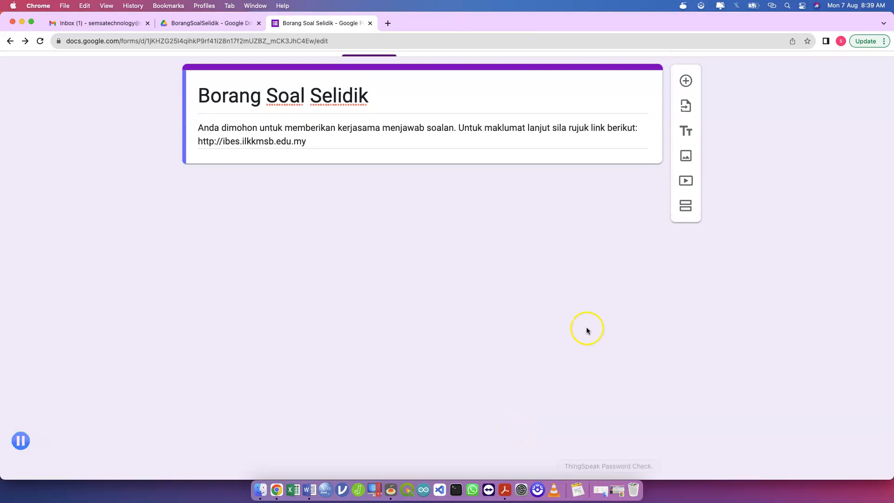
Add a new multiple-choice question titled Persetujuan and make its title bold.
click(687, 80)
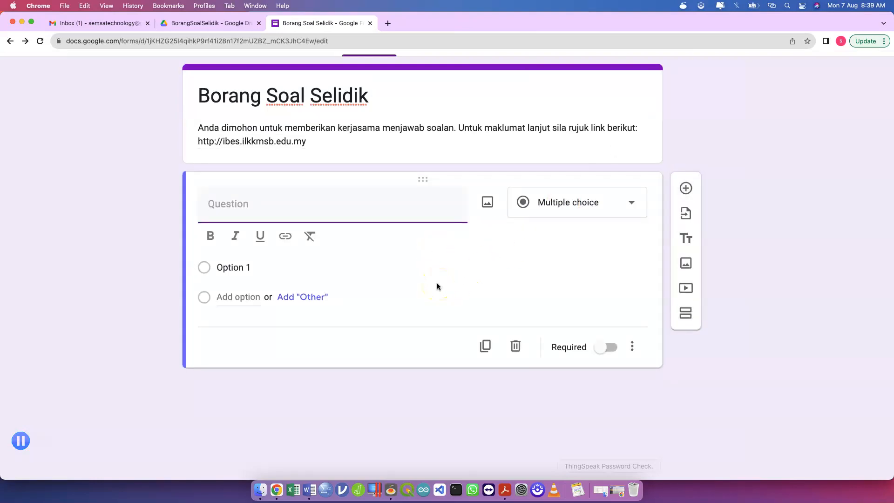
text(Persetujuan)
click(556, 205)
click(543, 200)
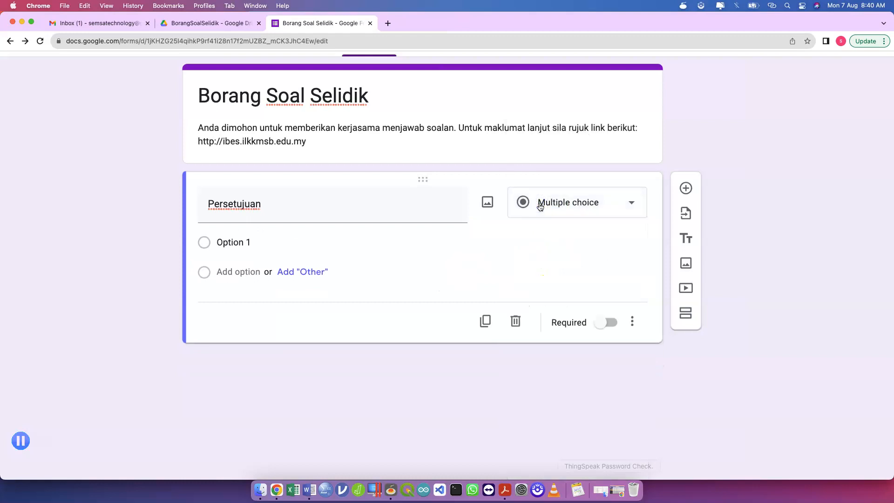
click(414, 211)
click(210, 236)
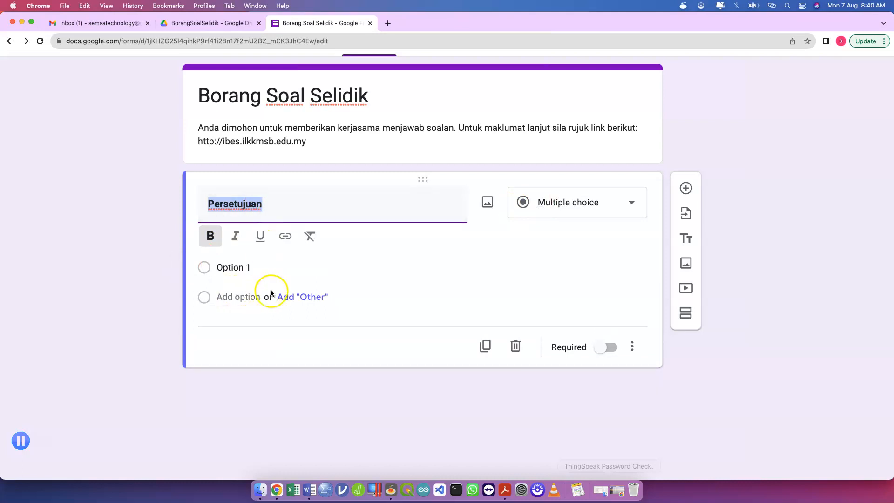
Make the new Persetujuan question required and add the description "Adakah anda bersetuju menyertai borang soal selidik ini.".
click(609, 348)
click(610, 322)
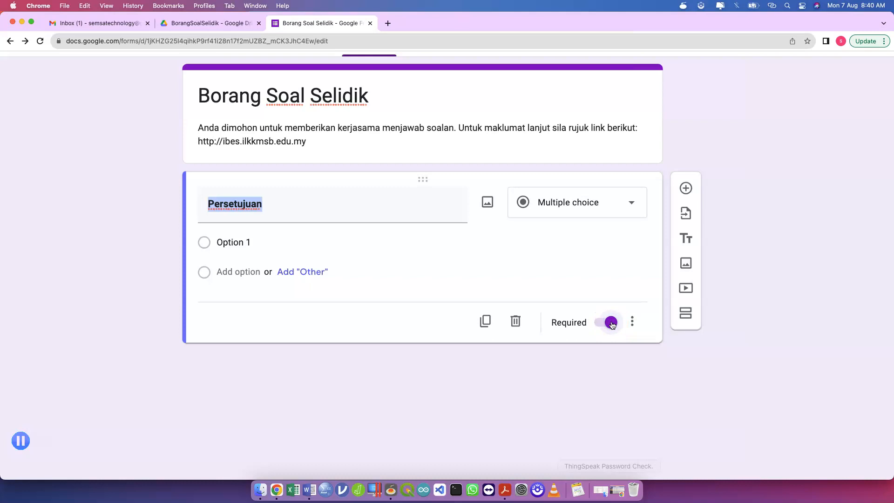
click(632, 327)
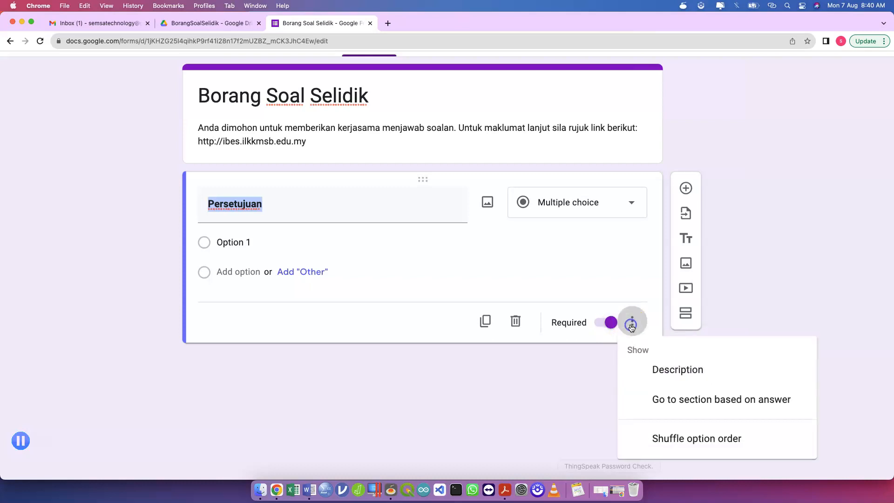
click(644, 373)
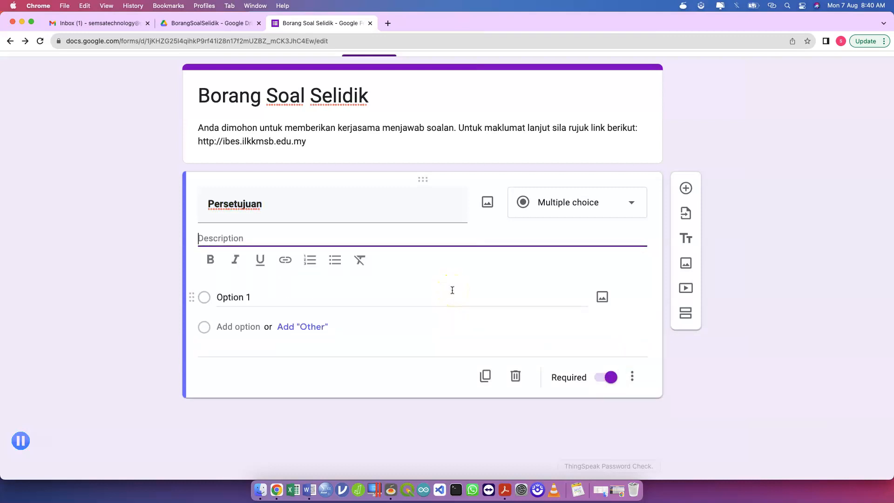
text(Adakah anda bersetuju menyertai borang soal selidik ini.)
Set the answer options of the new Persetujuan question to Ya and Tidak.
click(366, 302)
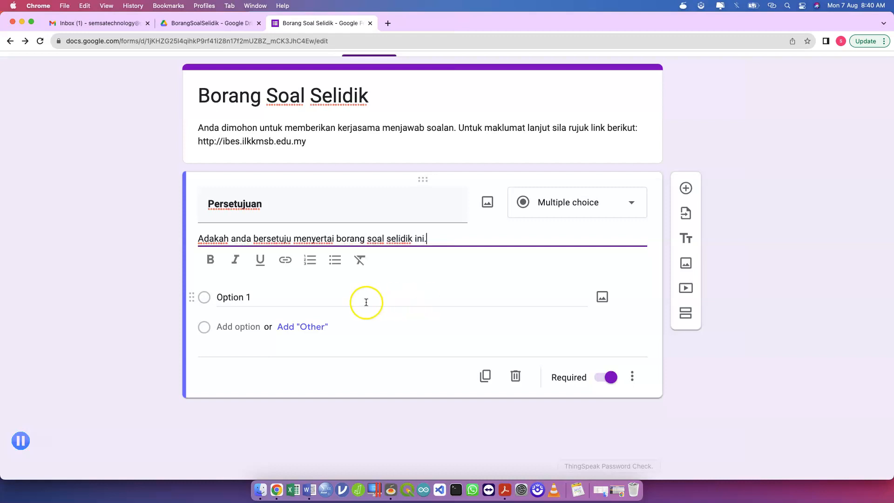
text(Ya)
key(Tab)
key(Tab)
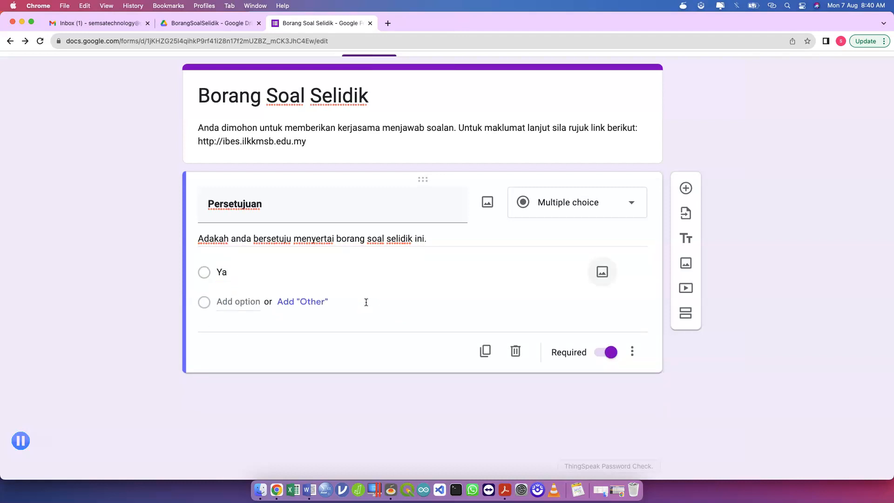
text(Tidak)
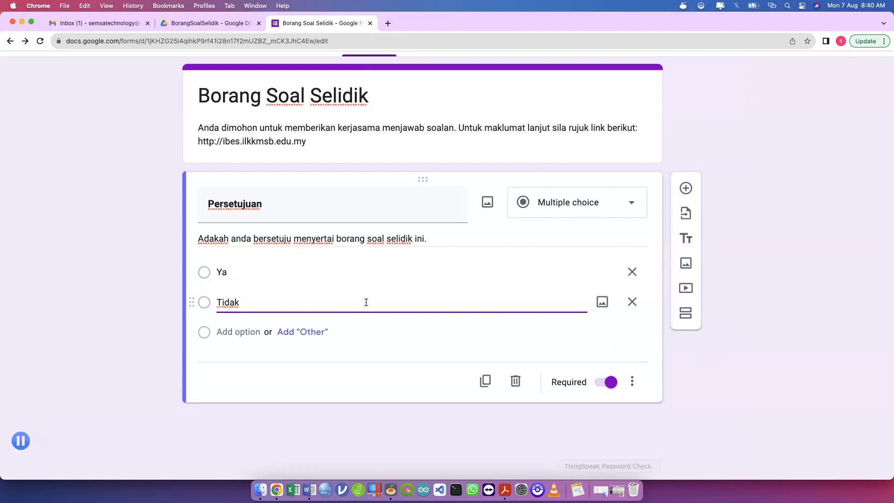
Add a second section after the Persetujuan question and reload the form.
click(685, 313)
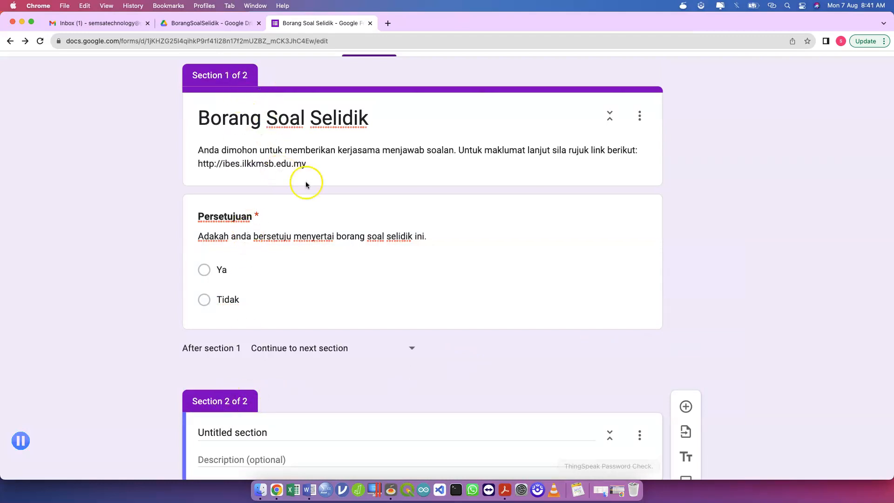
click(358, 265)
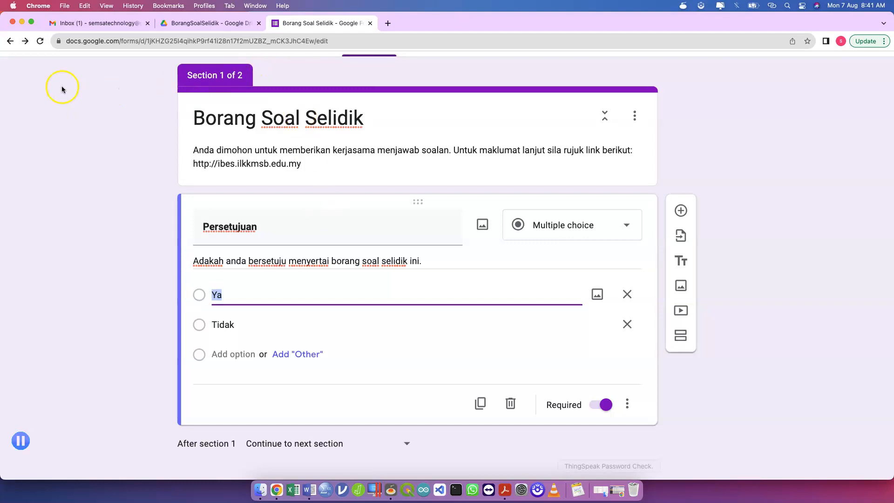
click(39, 44)
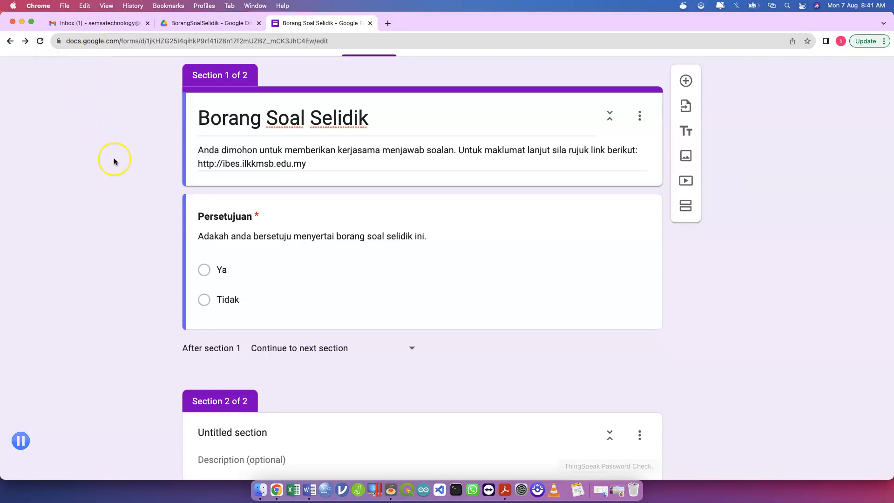
Rename the untitled second section as Maklumat Demografi.
scroll(124, 249, down, 3)
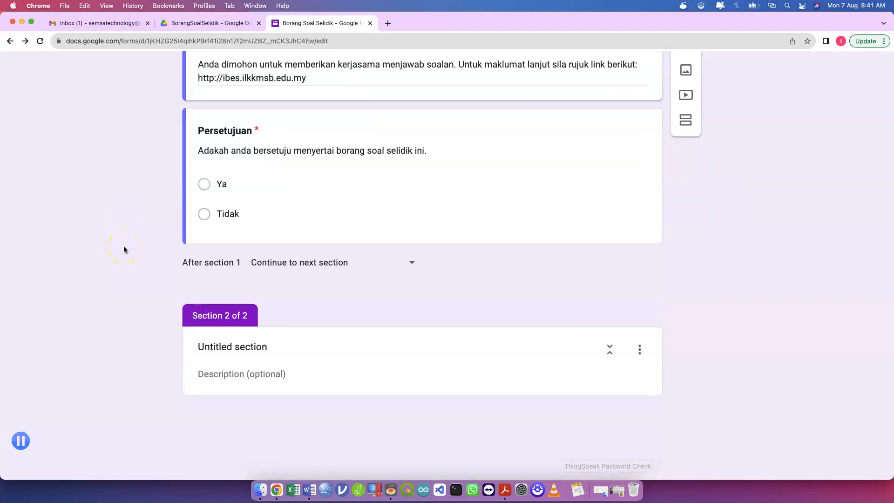
click(238, 345)
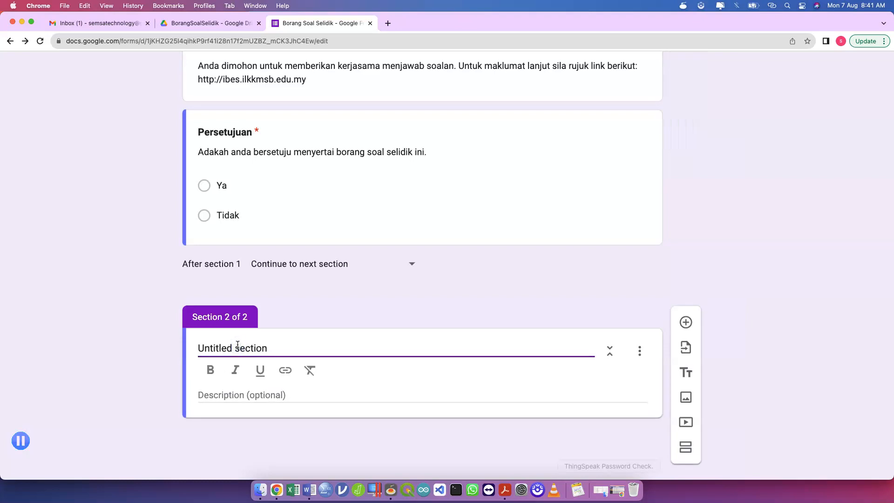
triple_click(238, 345)
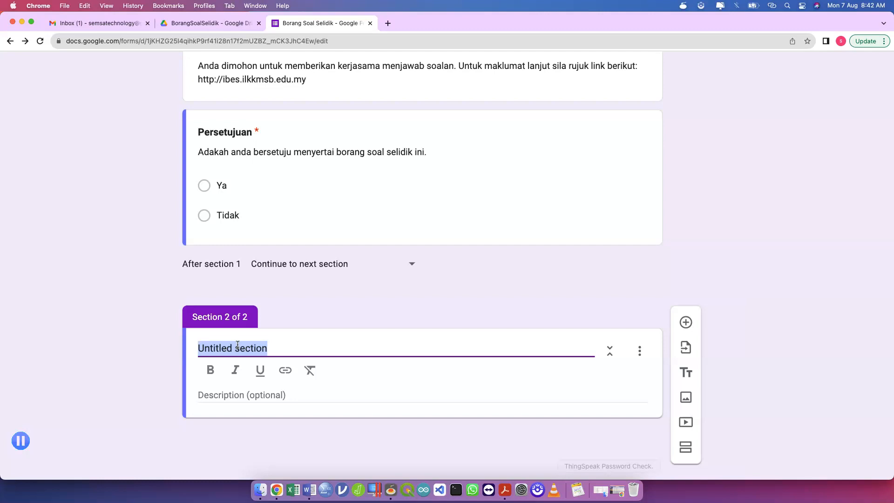
text(Maal)
key(BackSpace)
key(BackSpace)
key(BackSpace)
text(akl)
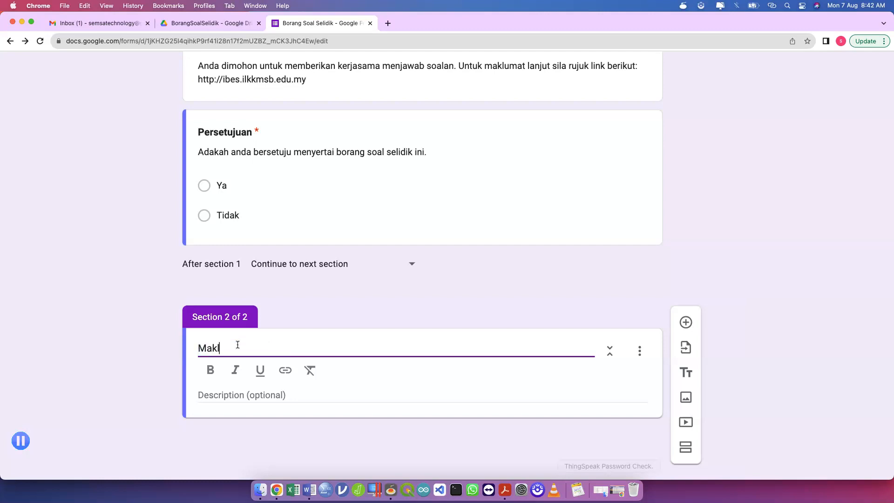
text(umat Demograpi)
key(BackSpace)
key(BackSpace)
text(fi)
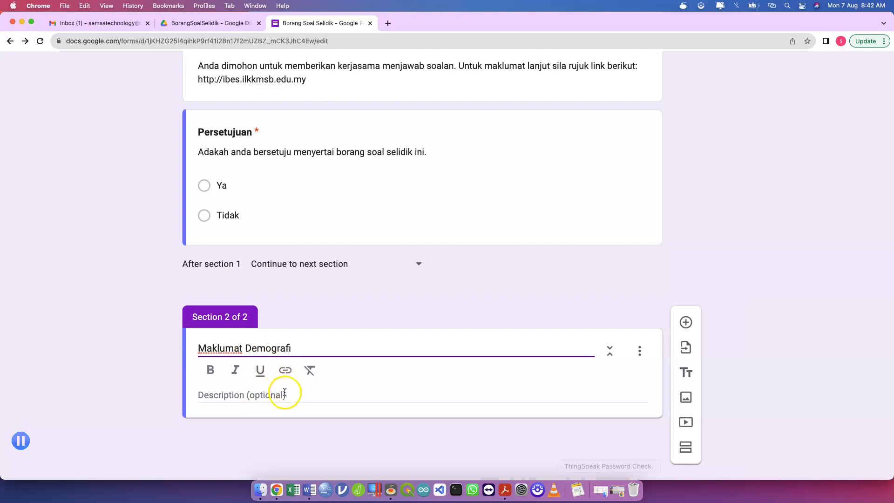
Add the description "Sila jawab dengan jujur." to the Maklumat Demografi section.
click(285, 393)
text(Sila )
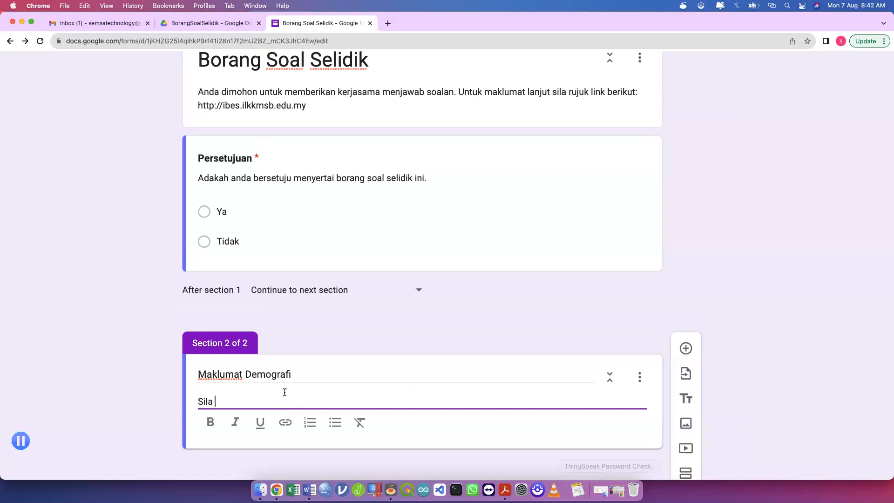
text(jawab dengan jujur.)
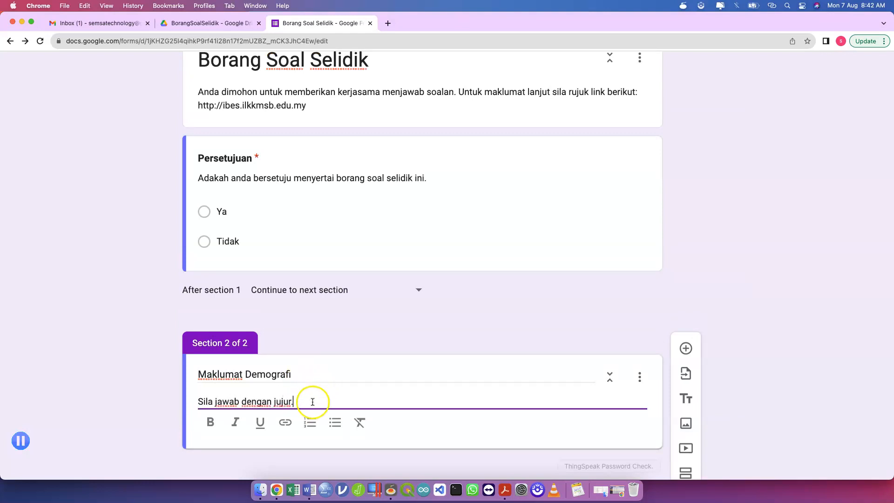
scroll(310, 399, down, 1)
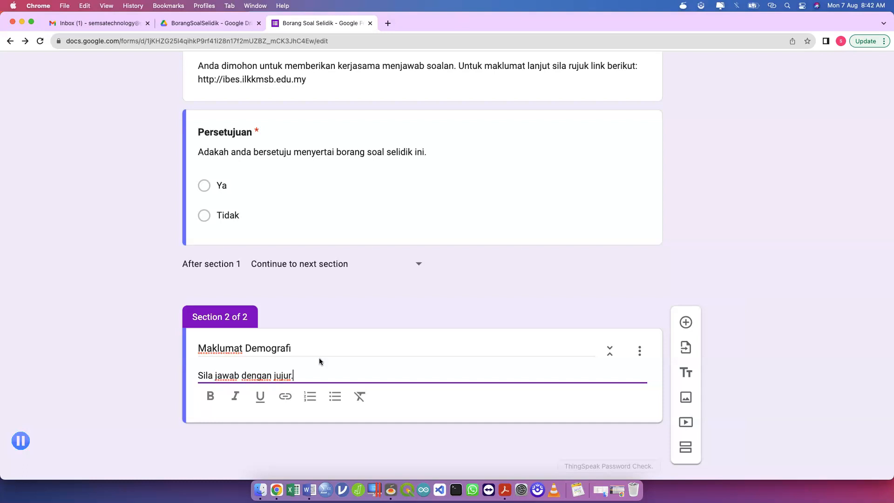
Enable answer-based section routing for the Persetujuan question, sending Ya to section 2 (Maklumat Demografi) and Tidak to Submit form.
click(279, 186)
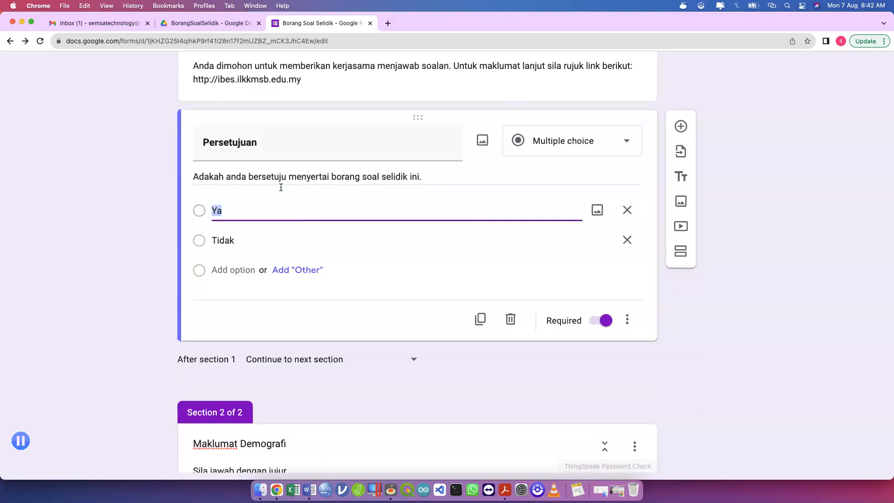
click(629, 321)
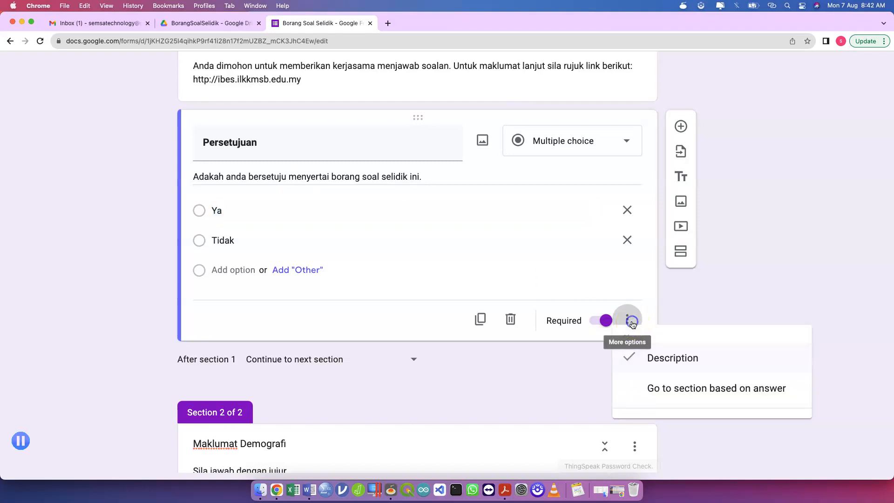
click(646, 398)
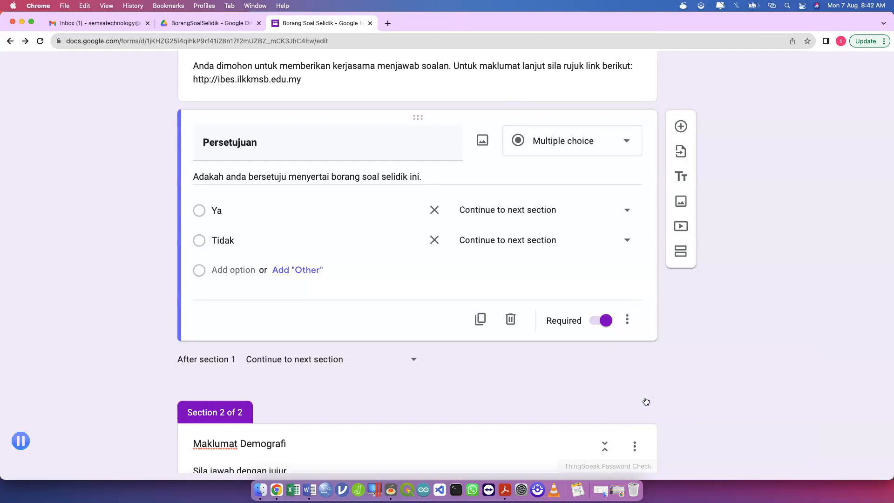
click(499, 214)
click(501, 220)
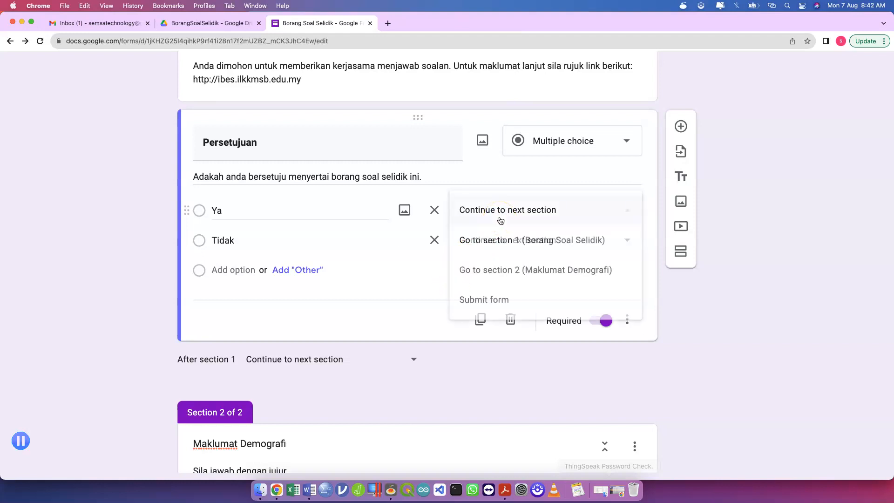
click(503, 273)
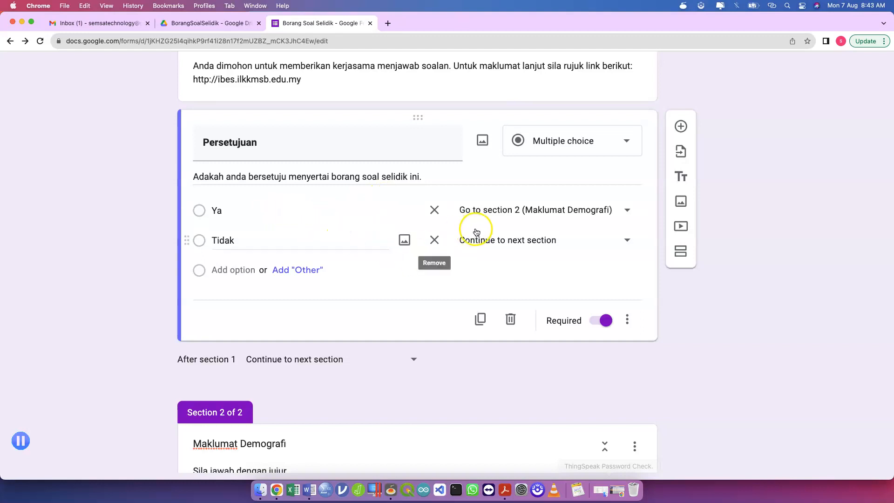
click(495, 239)
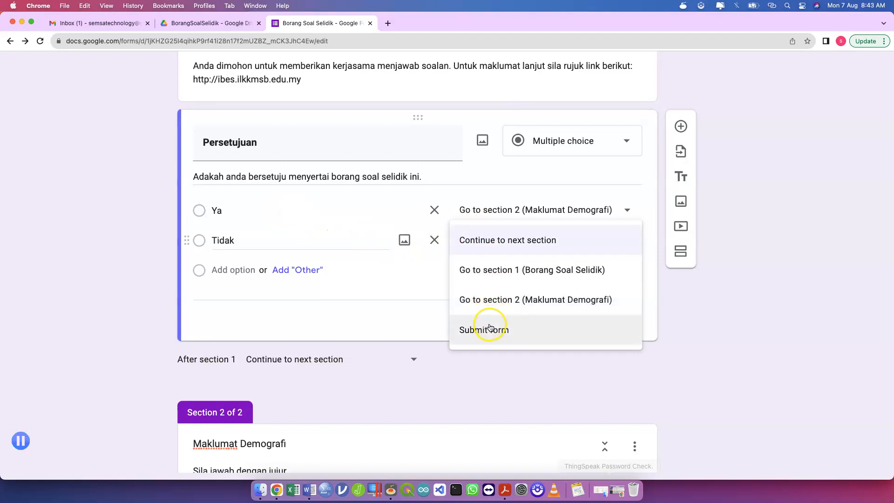
click(490, 328)
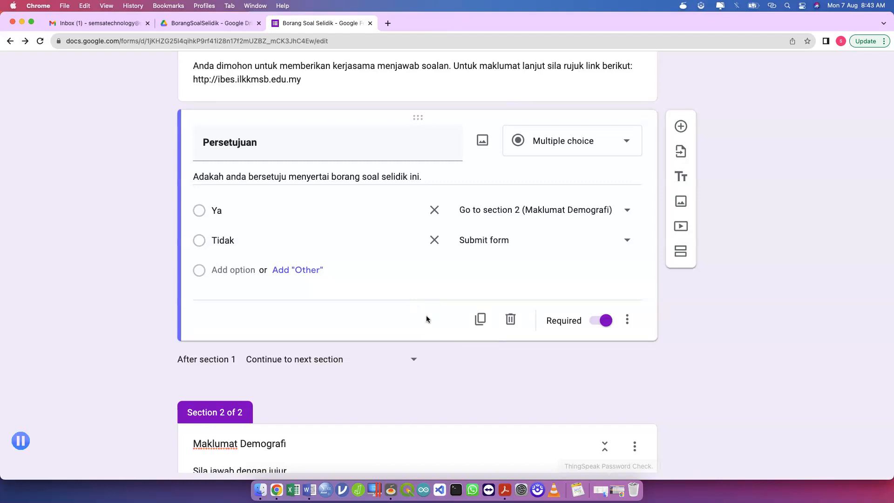
Add the line "Sila masukkan maklumat dengan BETUL. Anda berpeluang memenangi hadiah istimewa." below the link in the form description, after a blank line.
click(397, 85)
key(Return)
text(Sila masukkan )
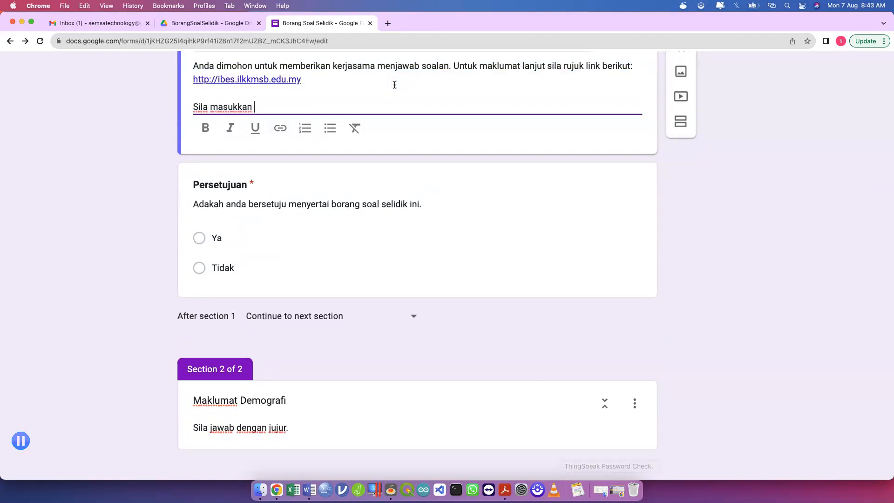
text(maklumat dengan bet)
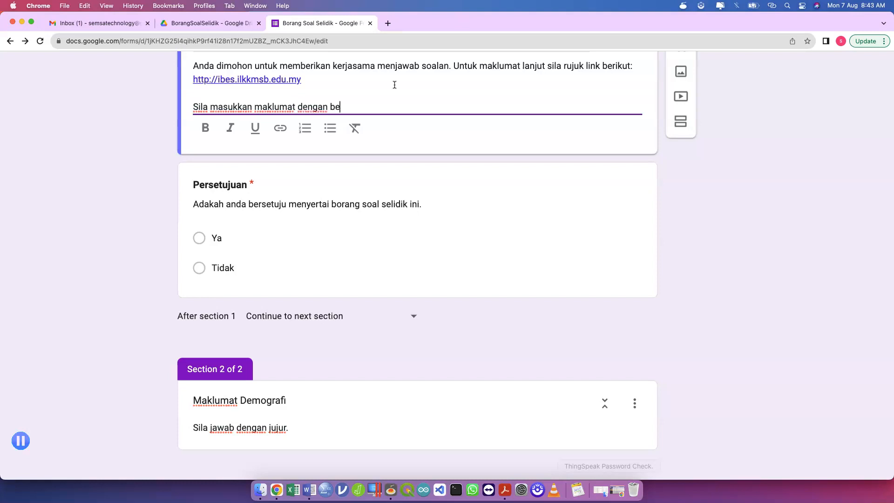
key(BackSpace)
key(BackSpace)
key(BackSpace)
text(BETUL. Anda berpeluang meme)
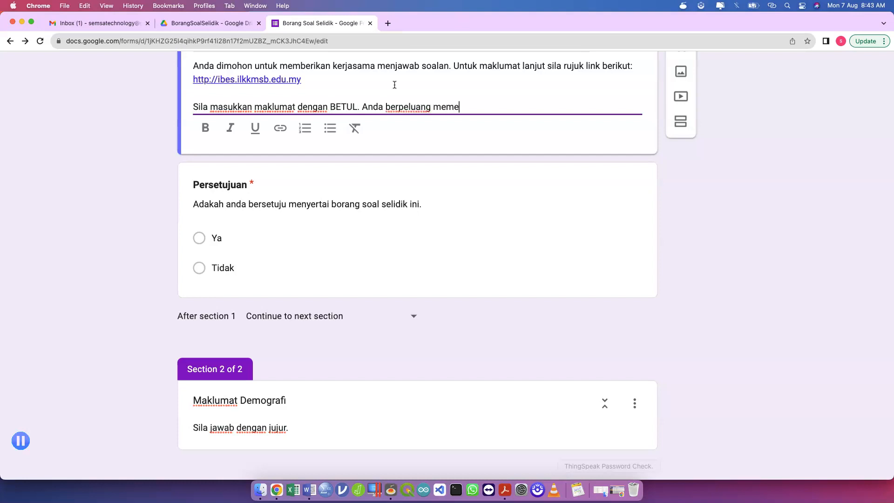
text(nangi hadiah istim)
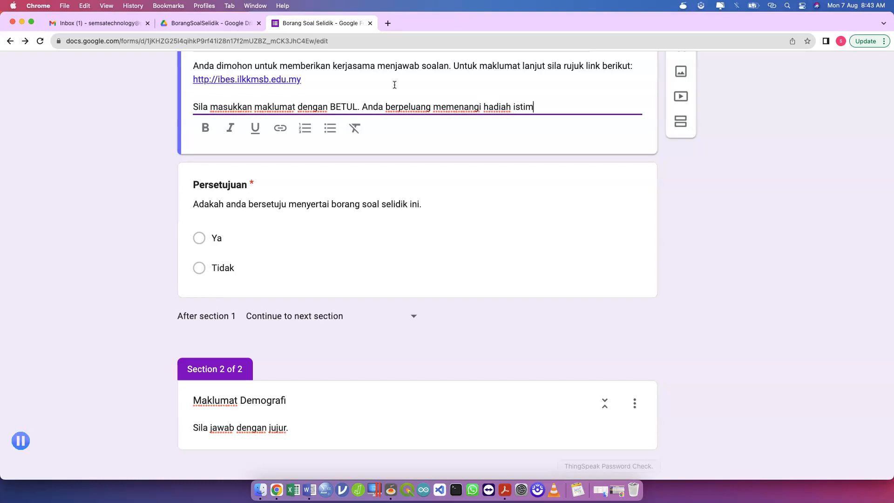
text(ewa.)
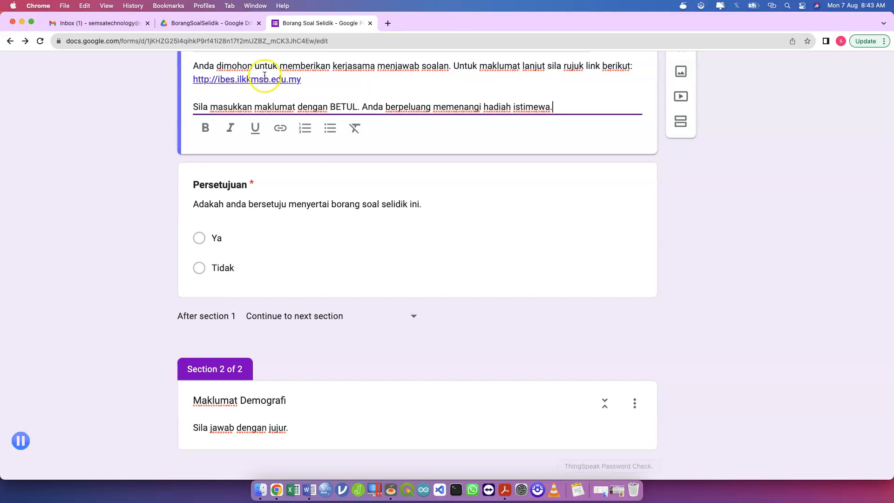
Make the Maklumat Demografi section title bold.
scroll(315, 214, down, 1)
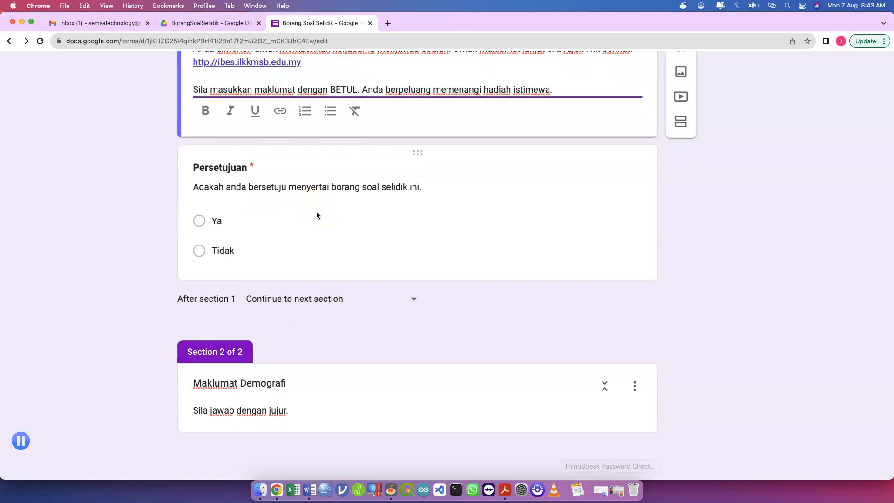
click(306, 381)
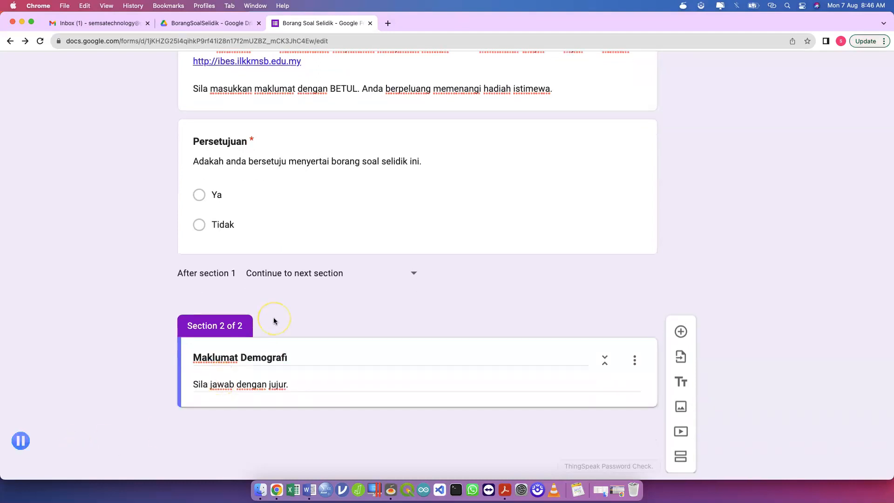
scroll(273, 317, down, 5)
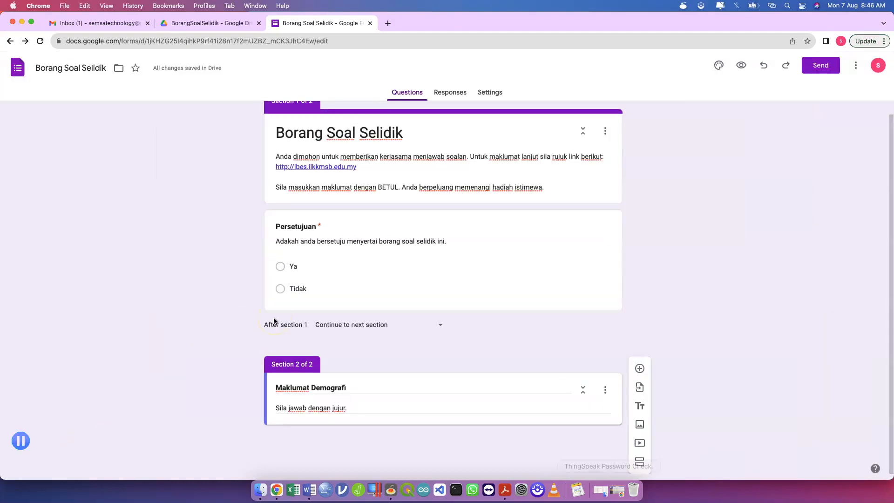
scroll(387, 296, up, 5)
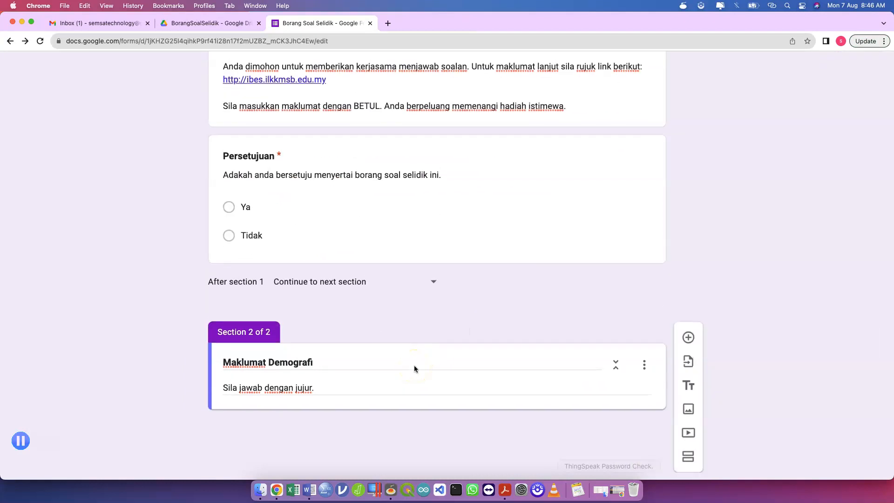
Review the Persetujuan question's answer-based routing option and the destinations assigned to Ya and Tidak.
click(345, 203)
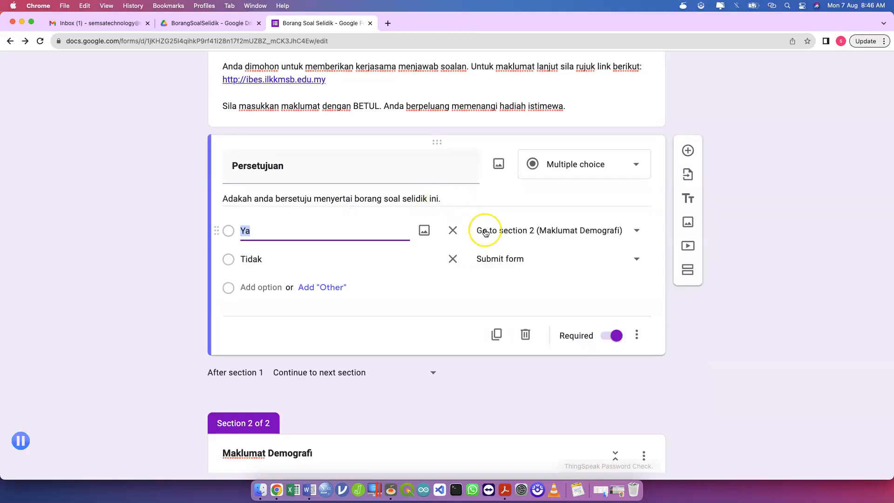
click(638, 335)
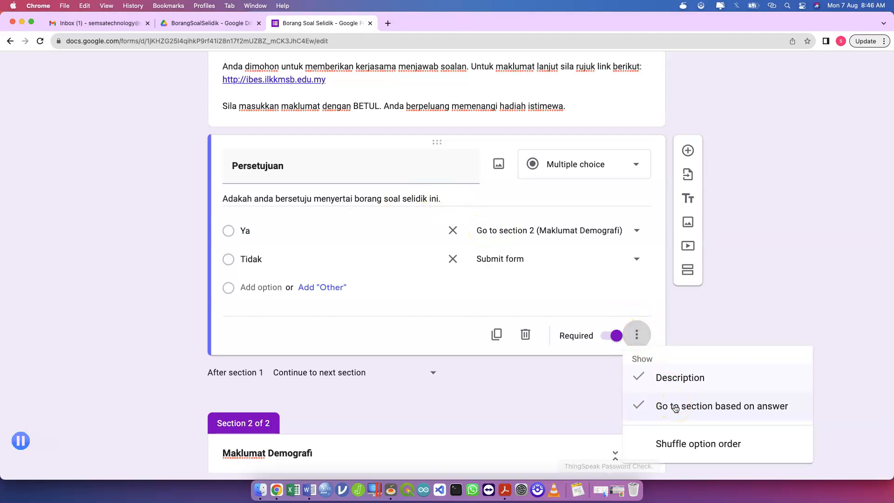
click(462, 346)
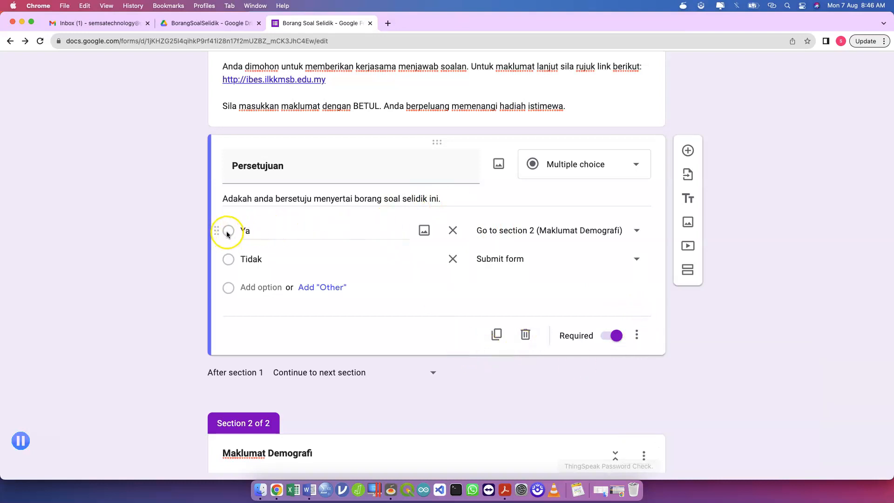
scroll(405, 342, down, 3)
click(345, 392)
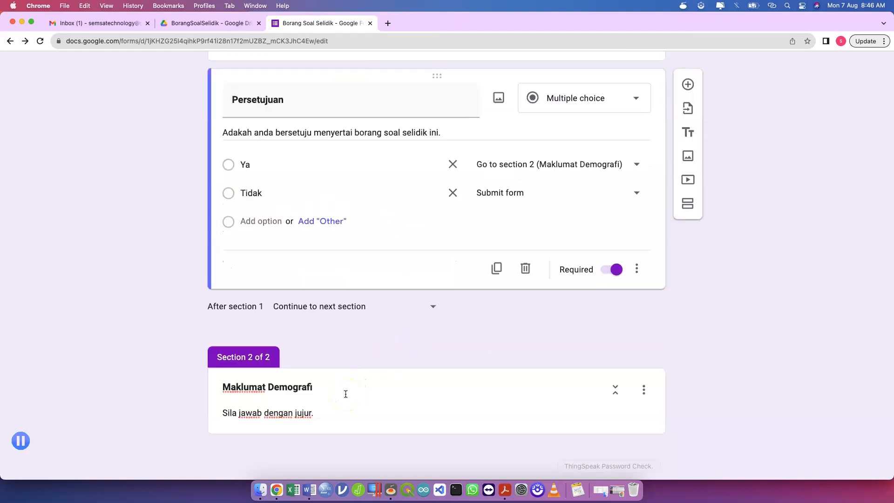
click(395, 230)
click(346, 189)
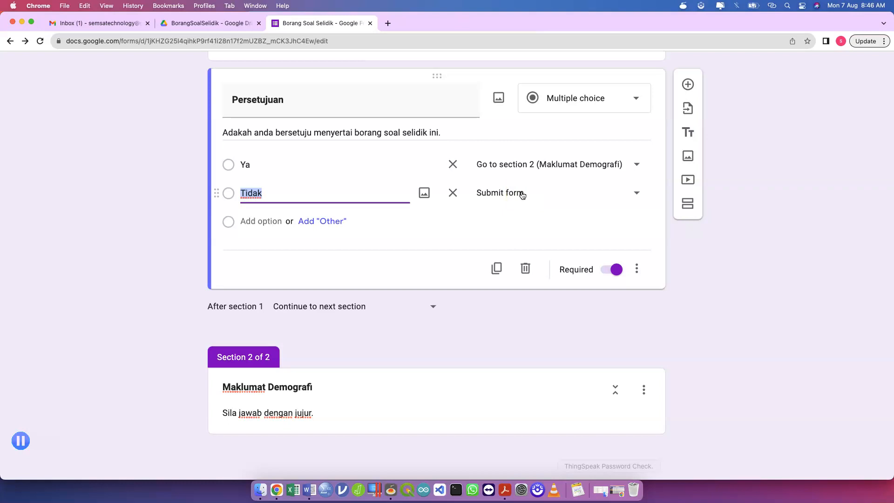
Add a required multiple-choice question titled Jantina to the Maklumat Demografi section.
click(460, 395)
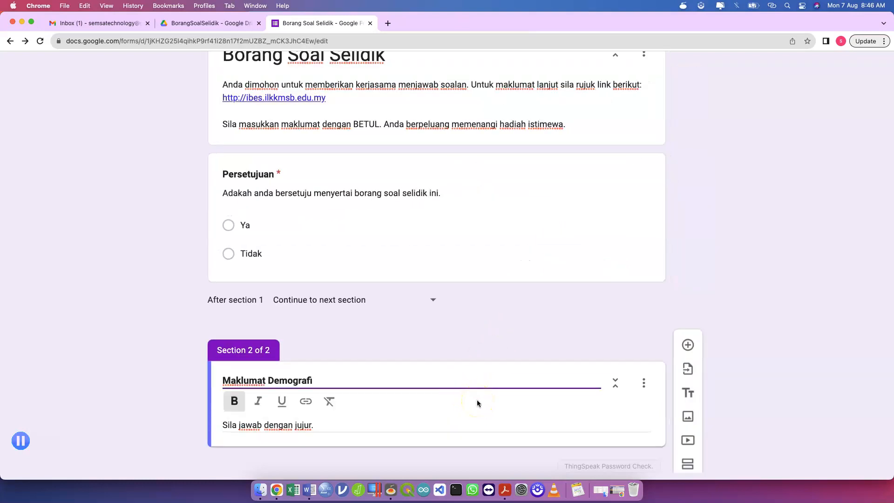
scroll(477, 403, down, 1)
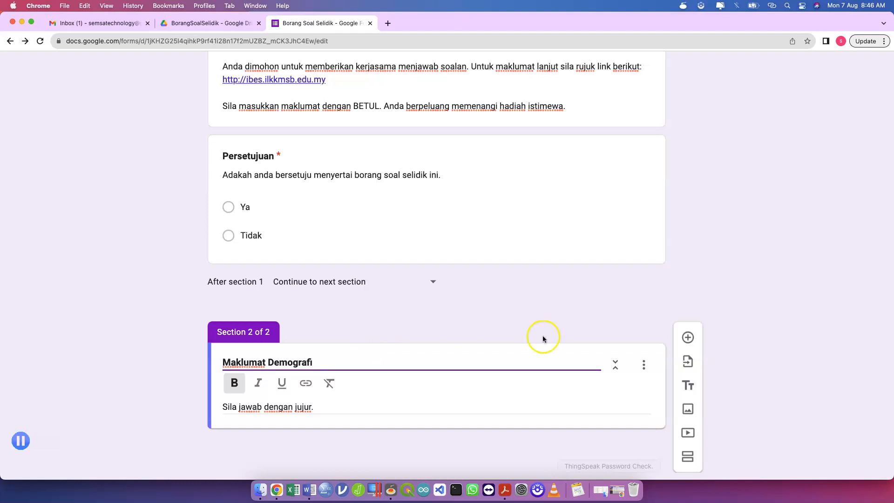
click(688, 338)
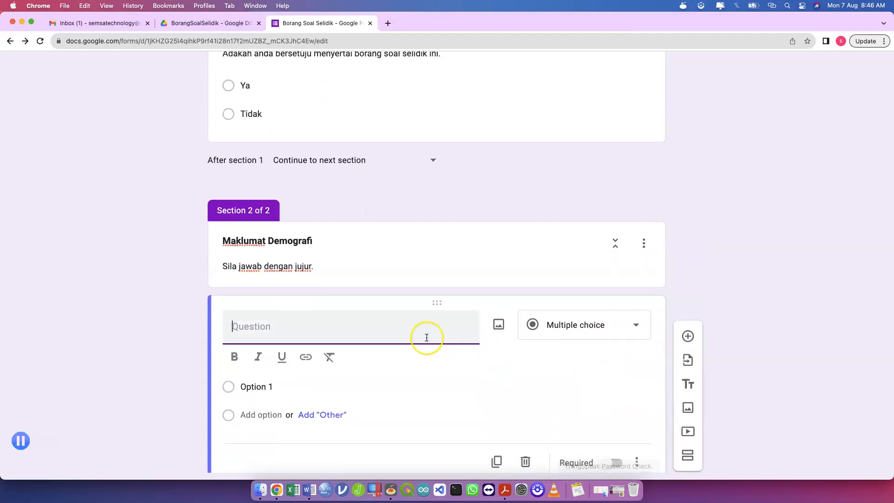
click(427, 338)
text(Jantina)
click(686, 383)
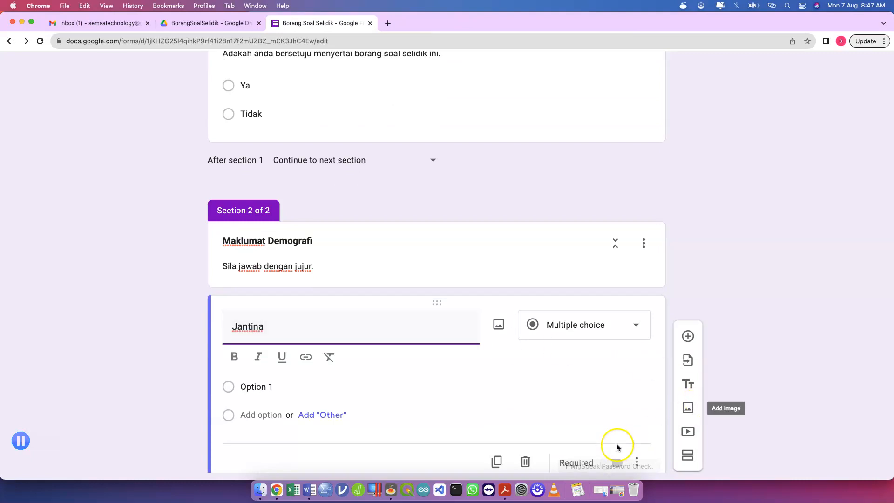
click(616, 463)
Set the answer options of the Jantina question to Lelaki and Perempuan.
click(367, 373)
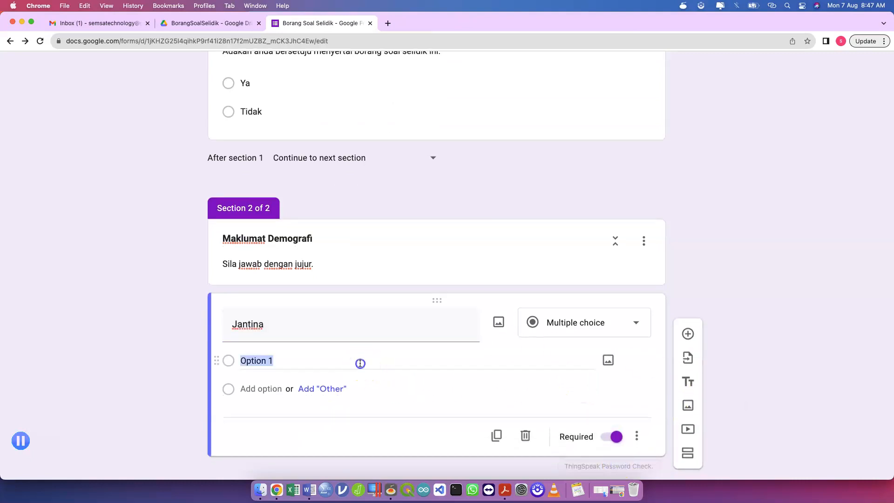
text(Lelaki)
key(Tab)
key(Tab)
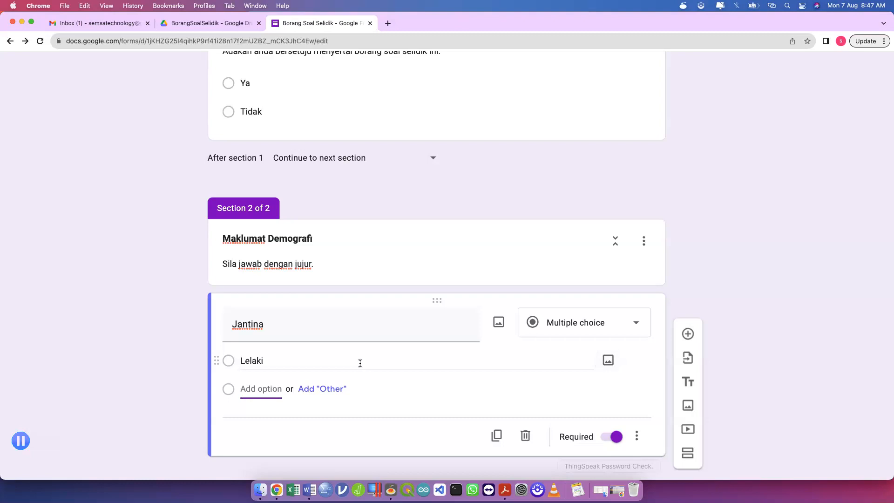
text(Perempuan)
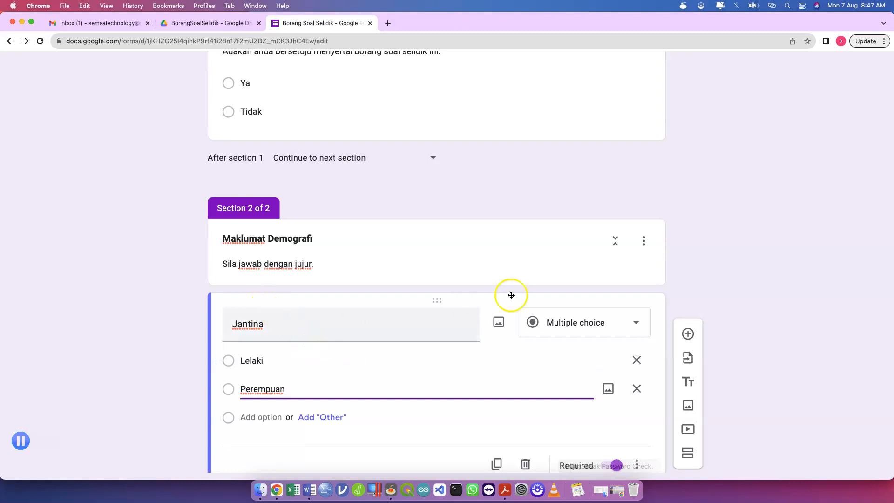
Try the short answer type on the Jantina question and switch it back to multiple choice.
click(557, 315)
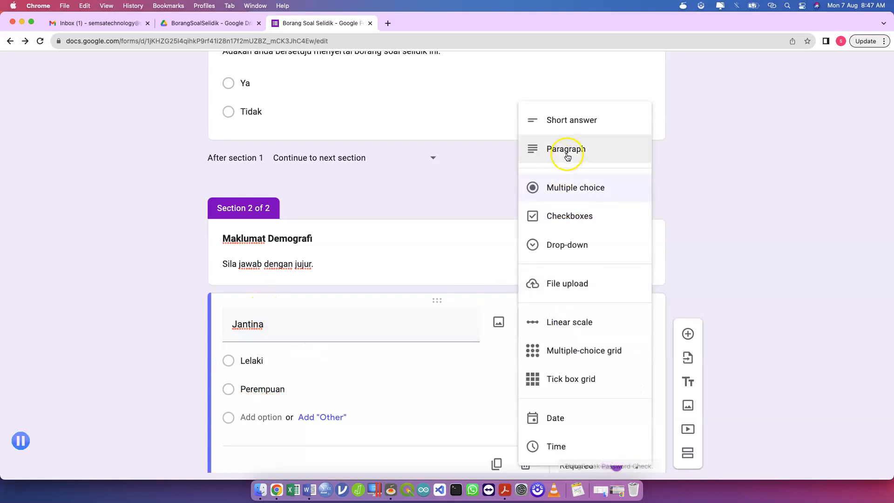
click(579, 128)
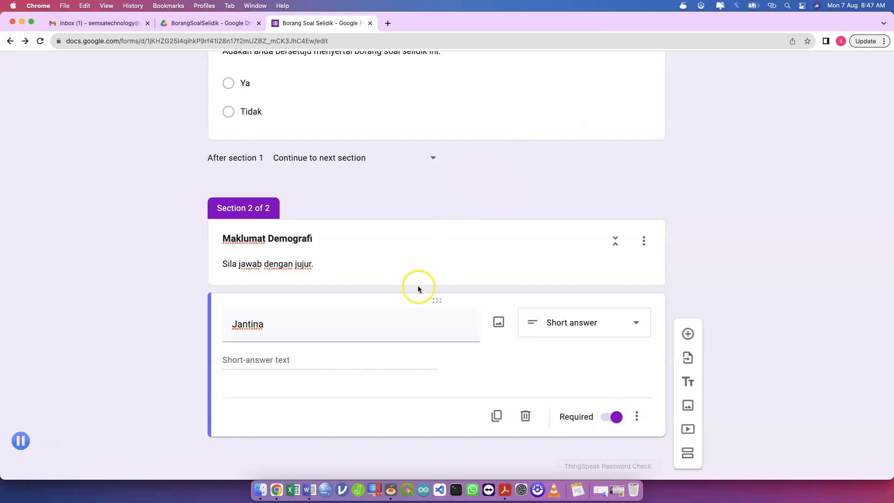
click(397, 359)
click(577, 324)
click(575, 191)
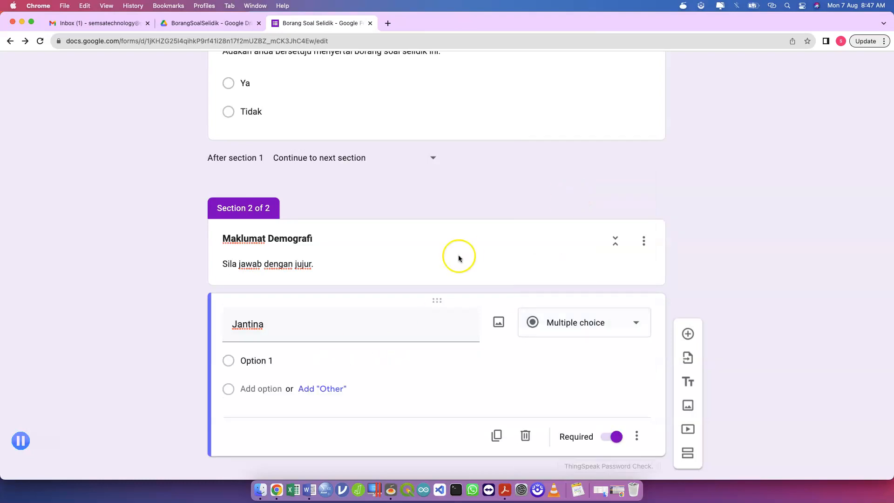
Fill in Lelaki and Perempuan again as the answer options of the Jantina question.
click(326, 359)
text(Lelak)
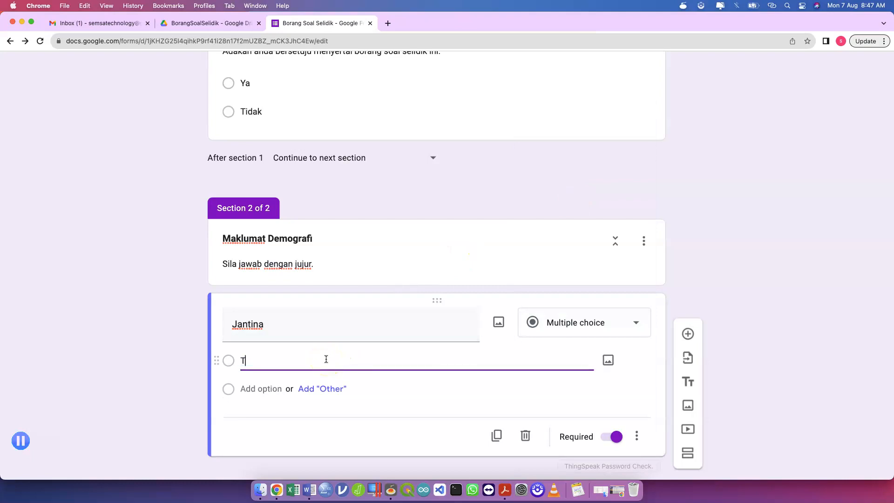
text(i)
key(Tab)
key(Tab)
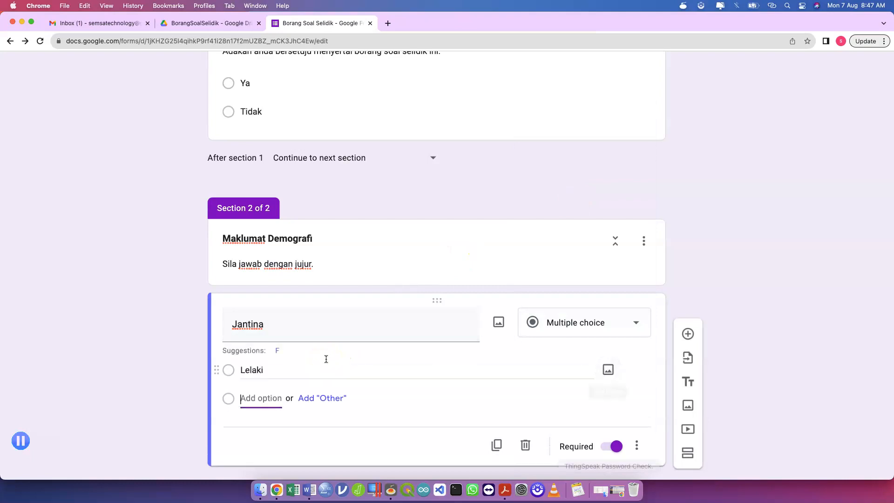
text(Perempuan)
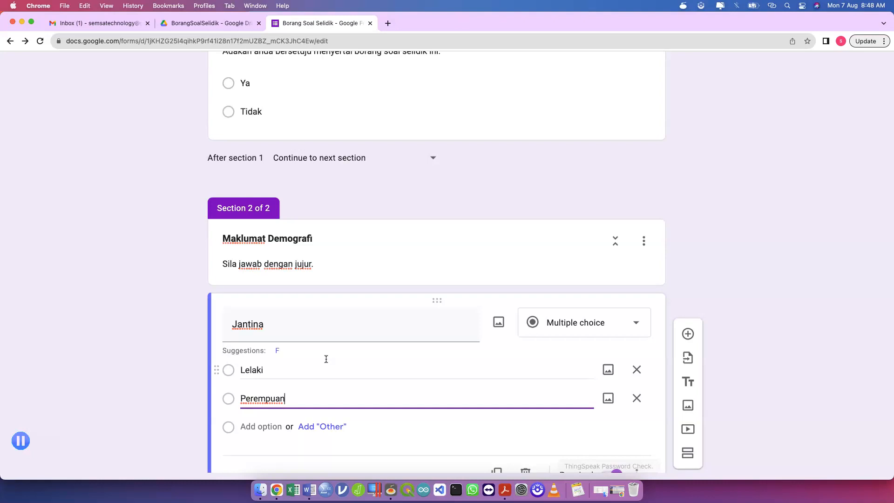
scroll(326, 359, down, 2)
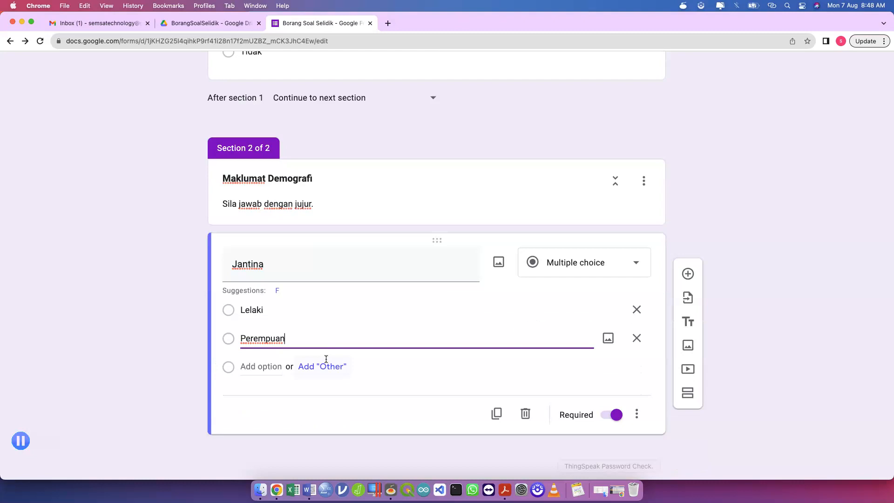
Add a required short-answer question titled Umur below the Jantina question.
click(688, 275)
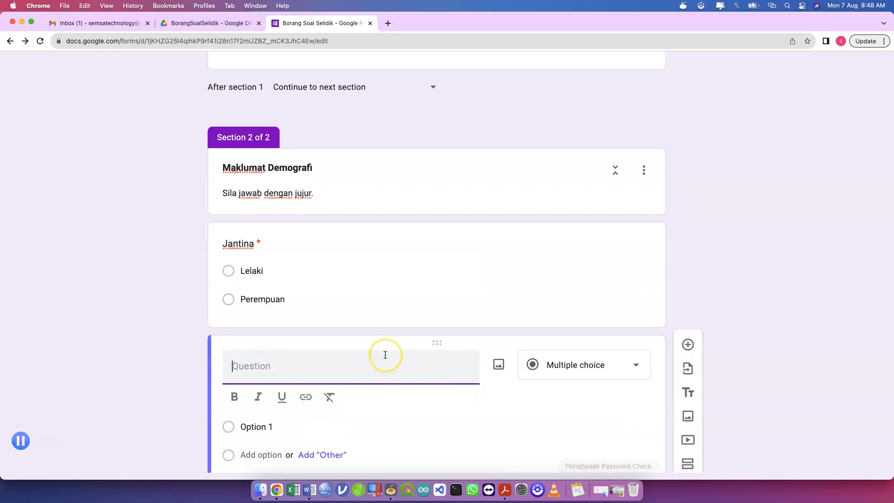
text(Umur)
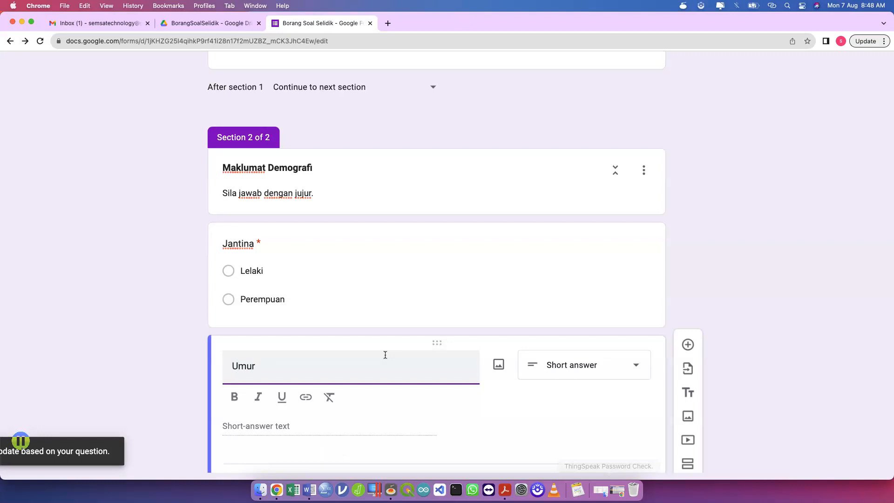
click(573, 371)
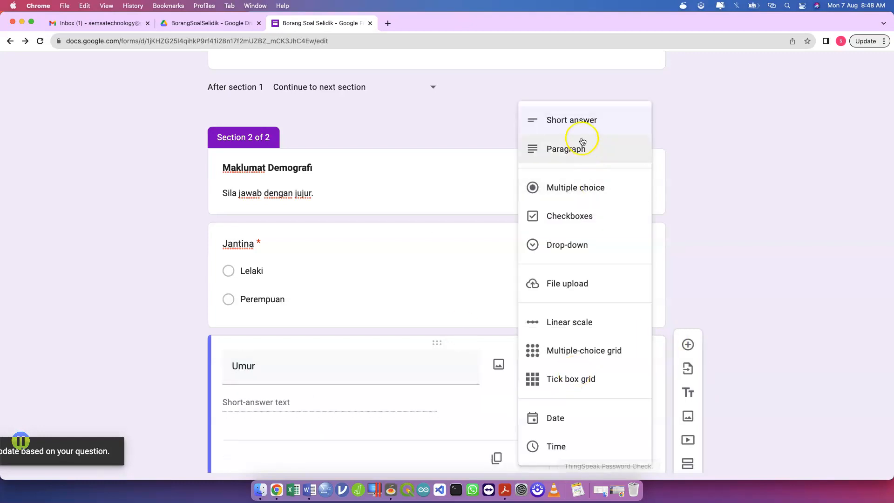
click(579, 124)
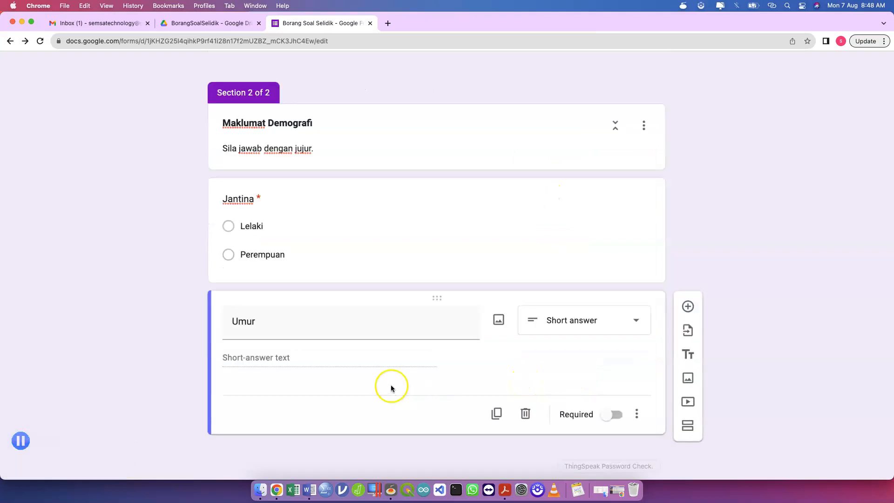
click(616, 416)
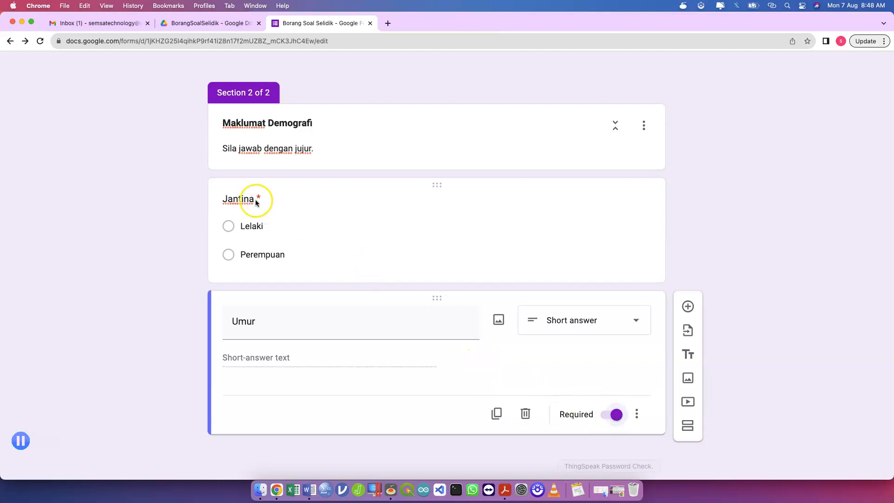
Give the Umur question the description "Sila masukkan umur anda dalam format tahun. E.g. 25".
scroll(261, 203, up, 5)
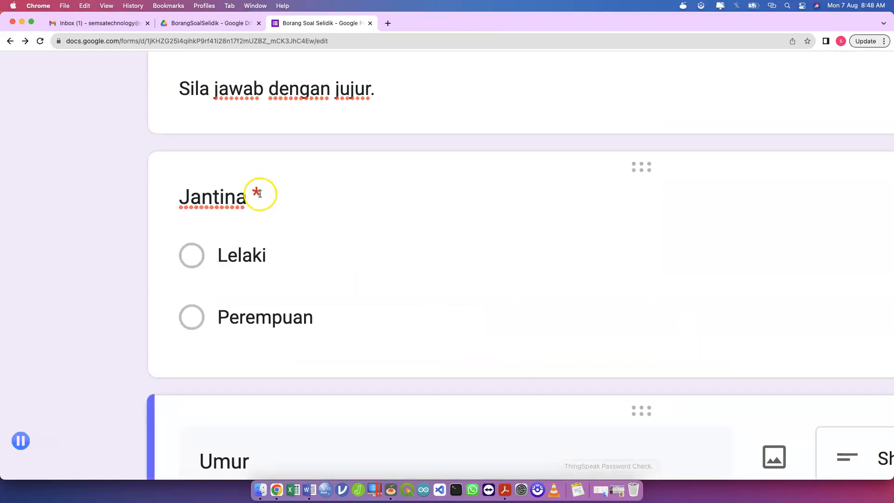
scroll(321, 257, down, 5)
scroll(409, 334, down, 4)
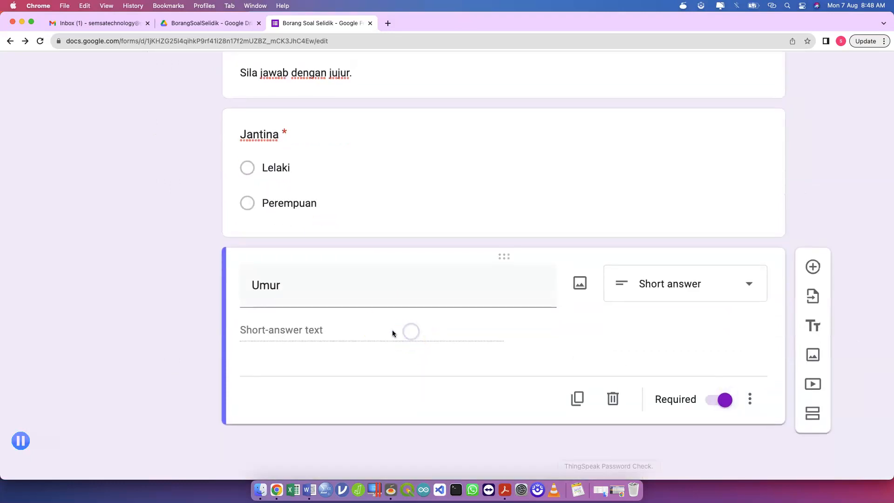
click(749, 399)
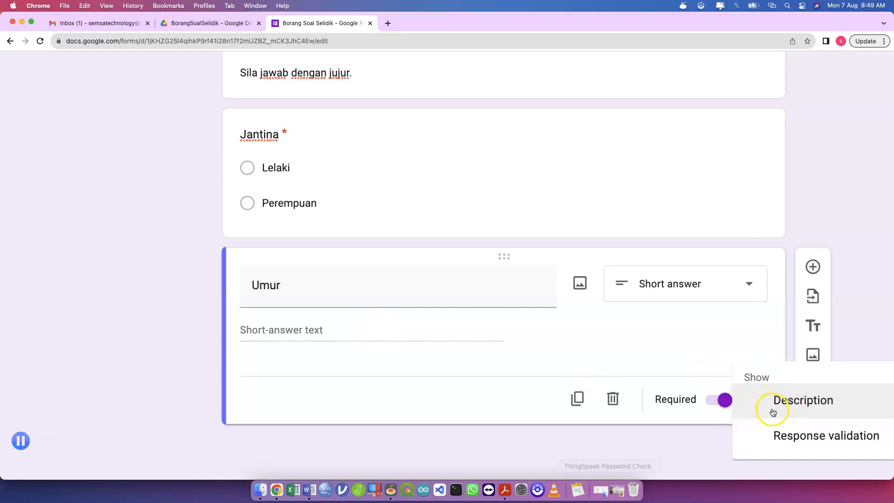
click(776, 410)
text(Sila aus)
key(BackSpace)
key(BackSpace)
key(BackSpace)
text(masukkan umur )
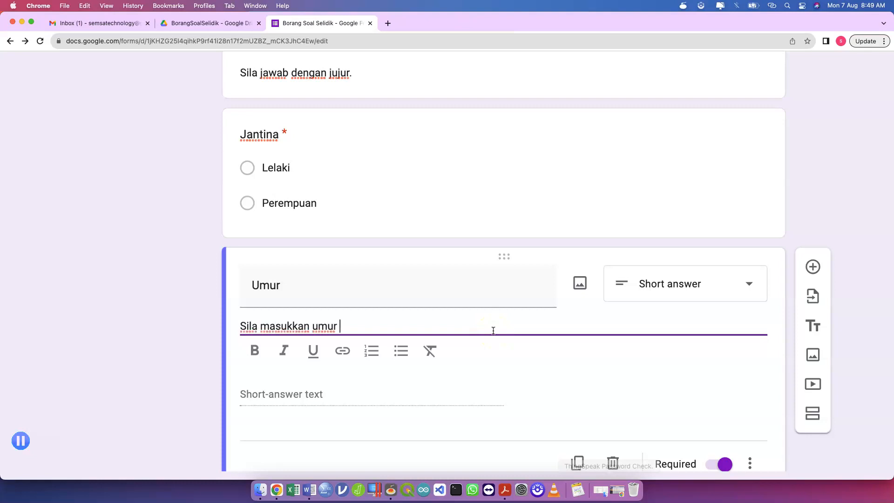
text(anda dalam form)
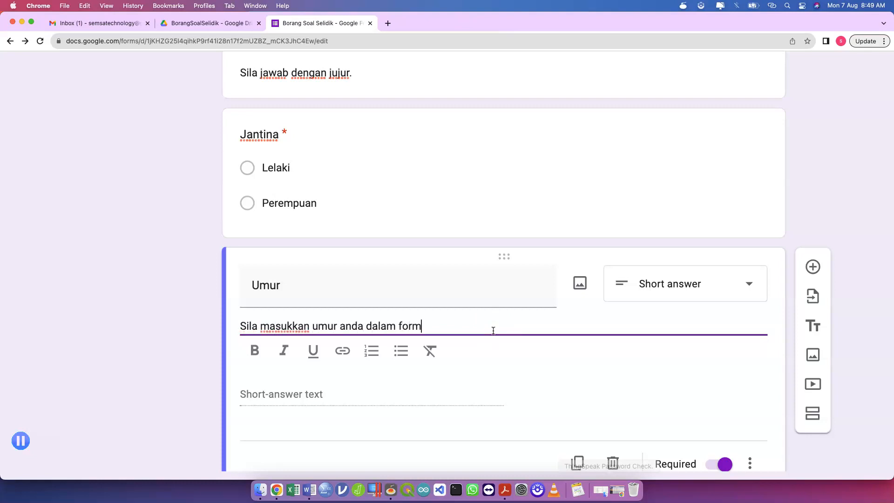
text(at tahun. E.g. 25)
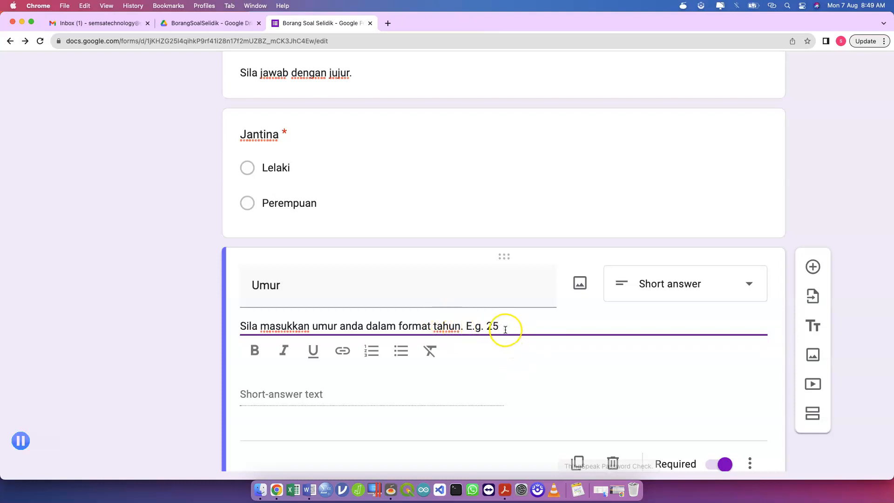
Insert "(Nombor Sahaja)" after the word tahun in the Umur question's description.
scroll(506, 368, down, 2)
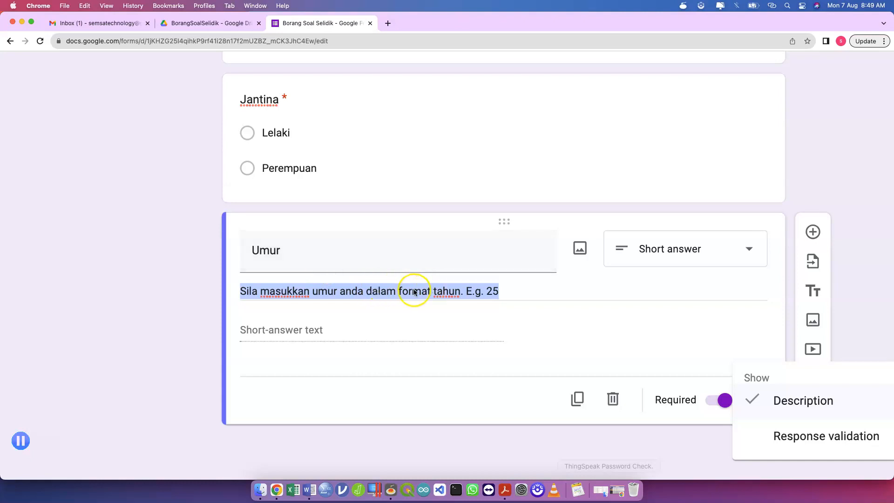
click(459, 292)
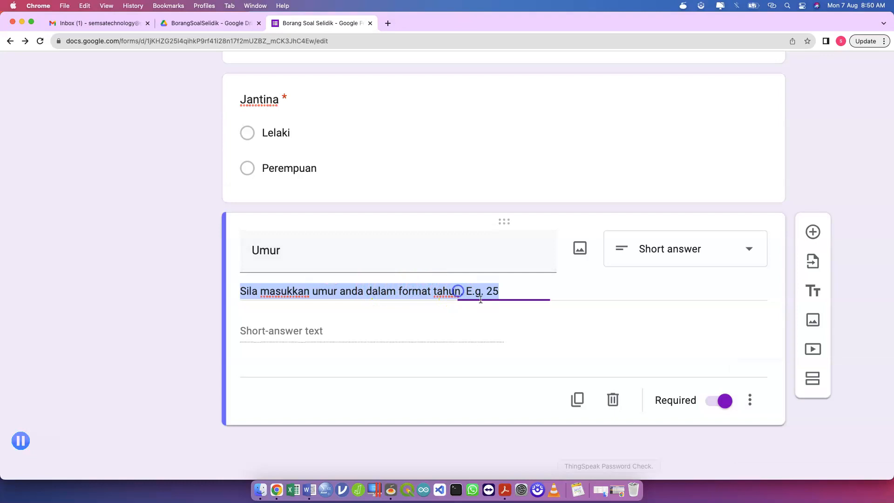
click(462, 292)
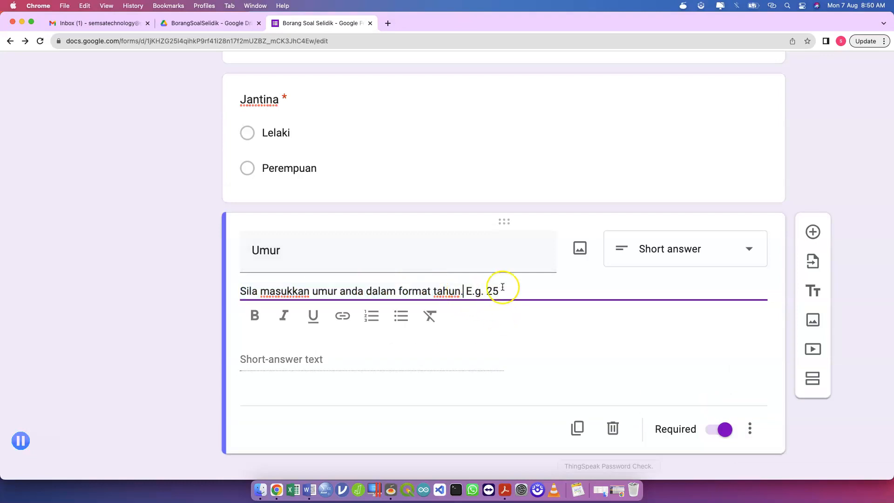
text(())
key(Left)
text(NO)
key(BackSpace)
text(ombor Sahaja)
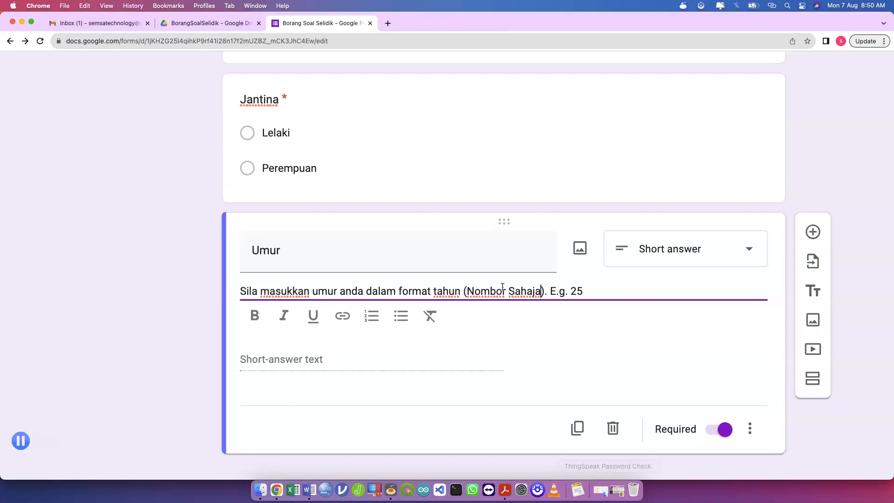
Try a Number, Is number response validation on the Umur question with the error text "Masukkan Nombor Sayang!" and remove the rule.
click(747, 429)
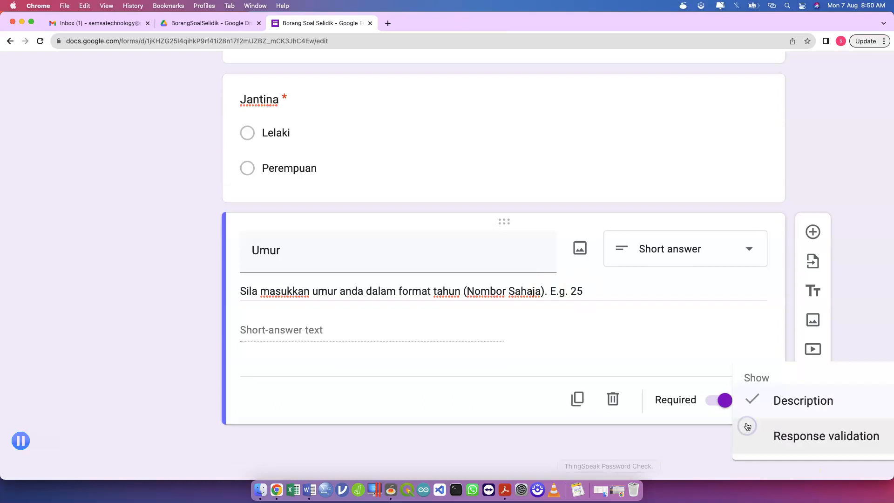
click(709, 420)
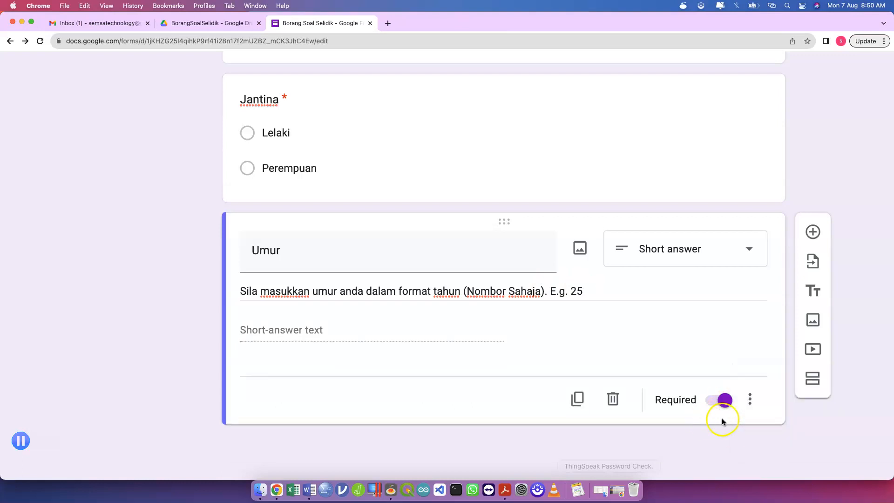
click(749, 399)
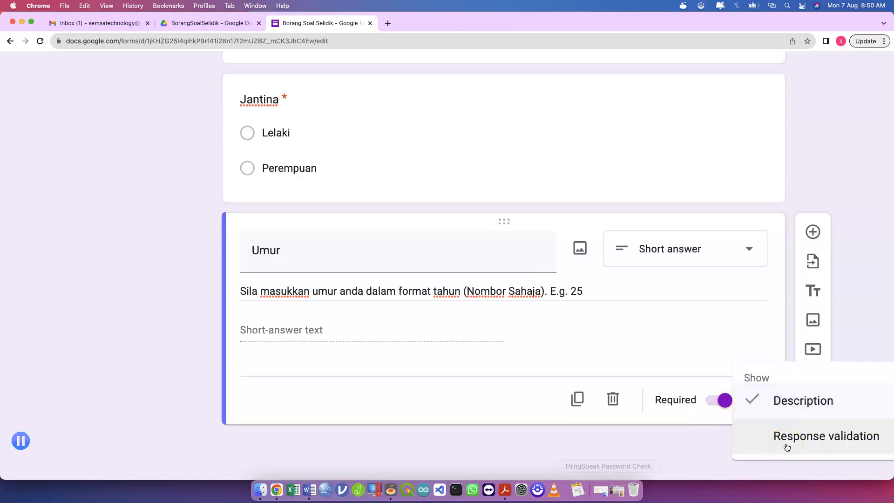
click(787, 448)
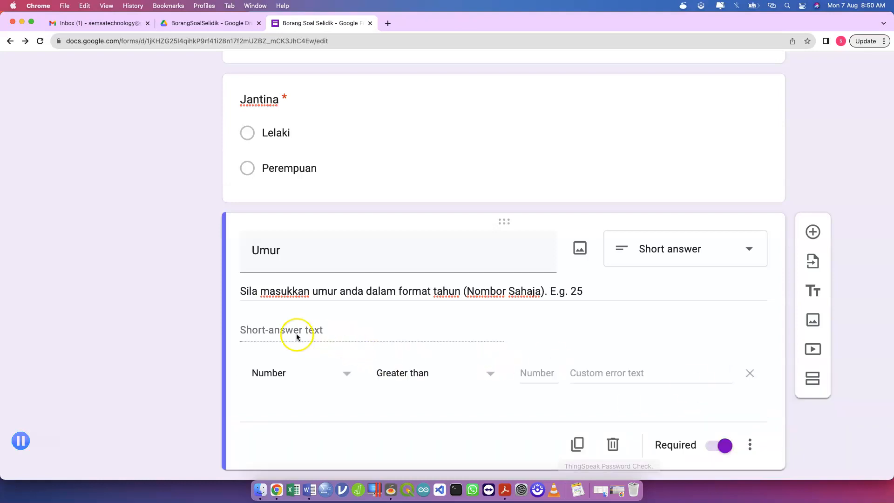
click(271, 373)
click(280, 358)
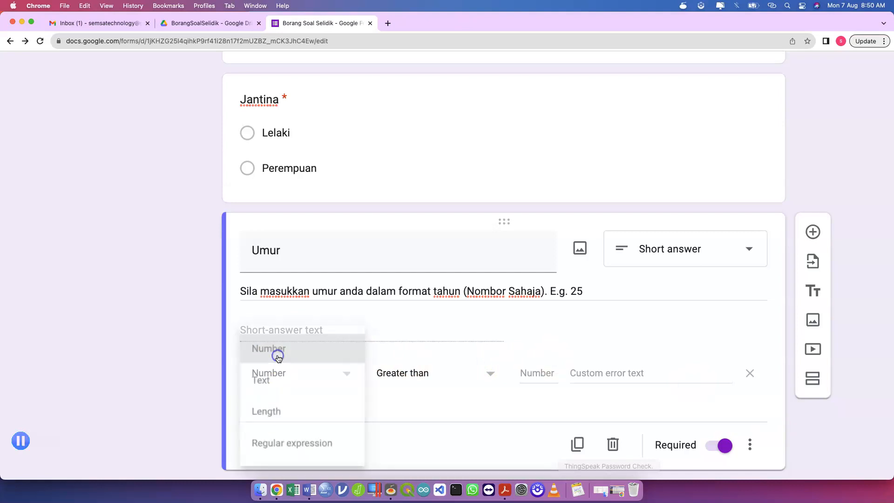
click(406, 373)
click(419, 411)
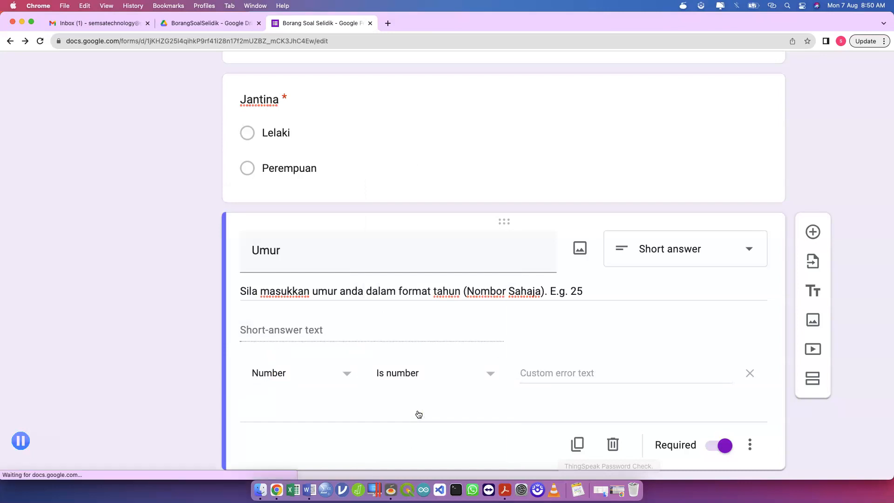
click(553, 374)
text(Masukka)
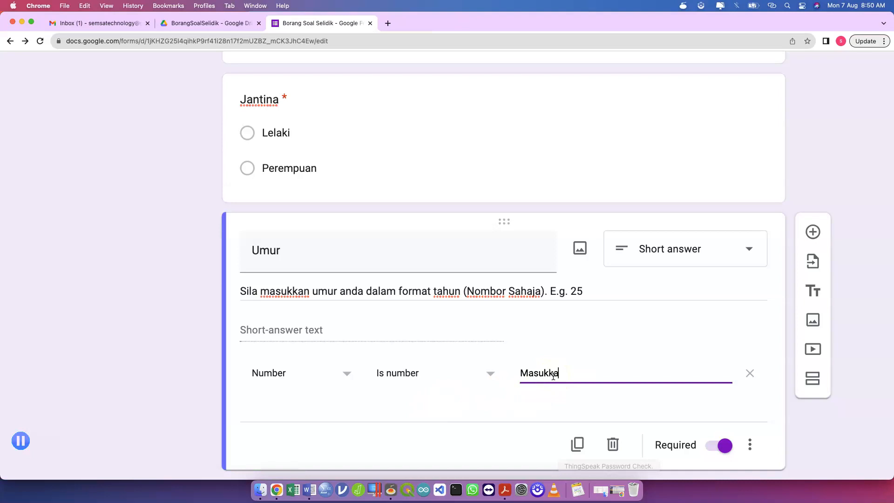
text(n Nombor Sayang!)
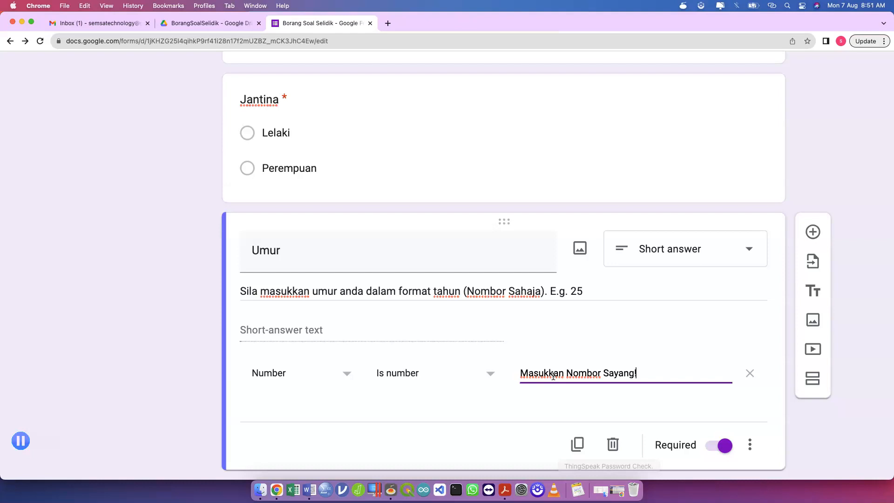
click(750, 374)
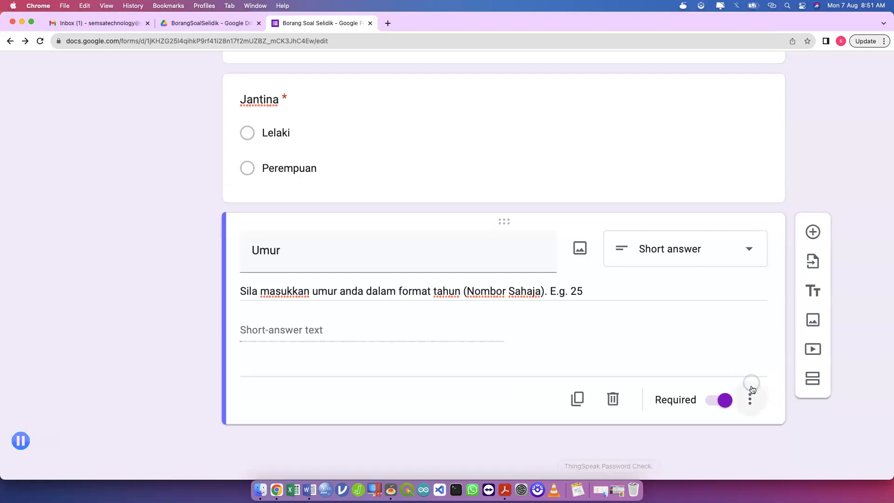
Add response validation to the Umur question with the rule Number, Is number.
click(756, 399)
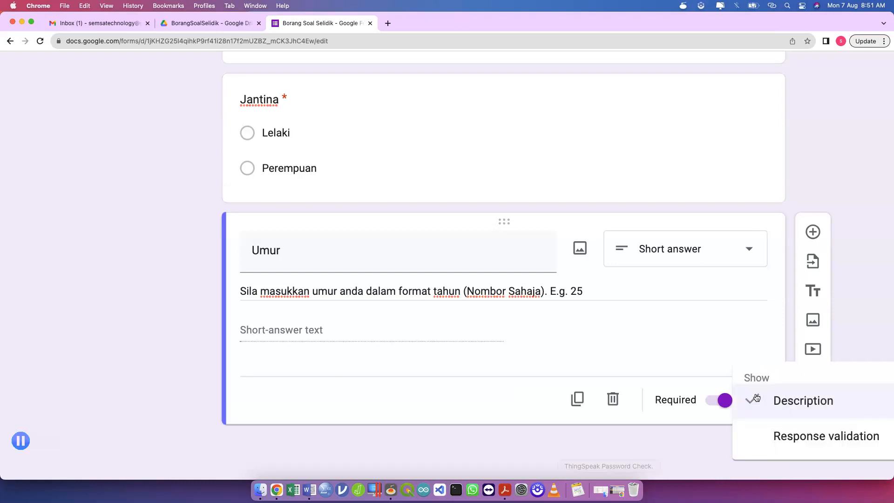
click(776, 437)
click(668, 375)
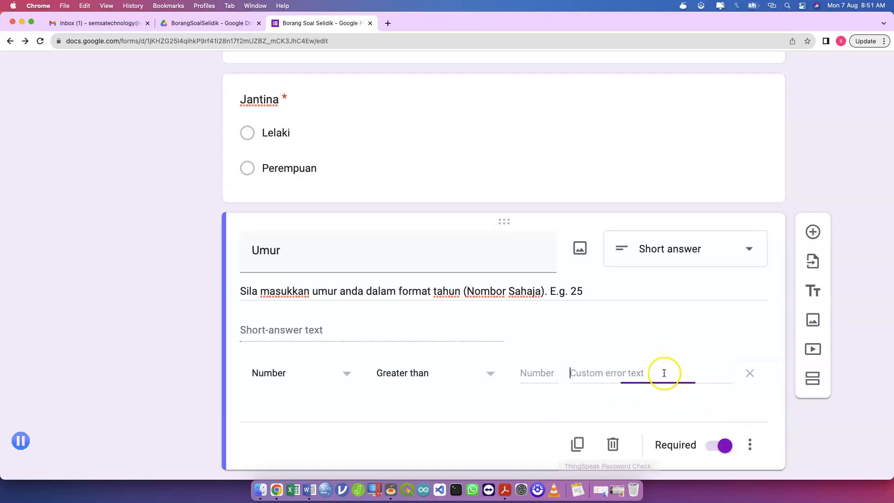
click(285, 373)
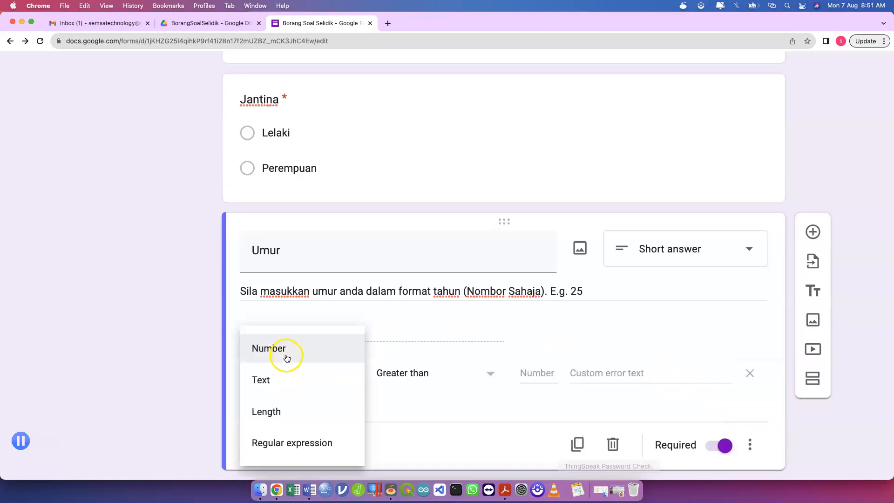
click(287, 355)
click(409, 378)
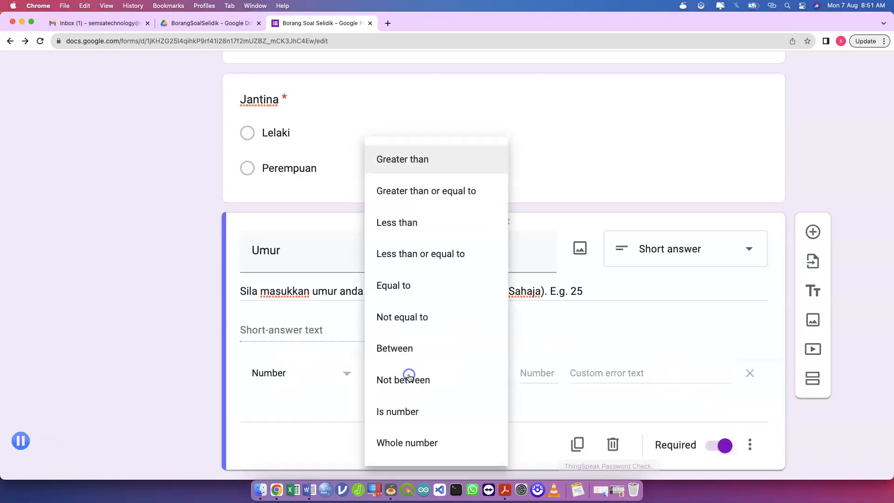
click(413, 408)
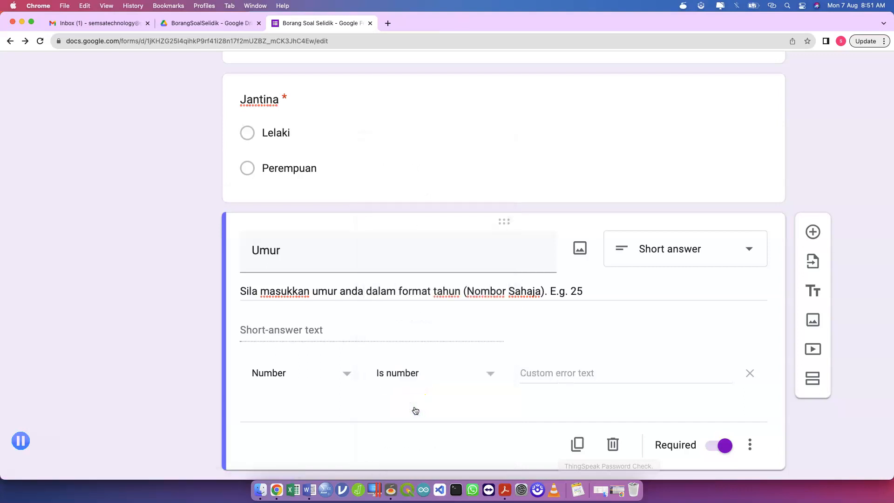
Keep the Is number condition on the Umur question and set its custom error text to "Masukkan No. Sayang!".
click(421, 375)
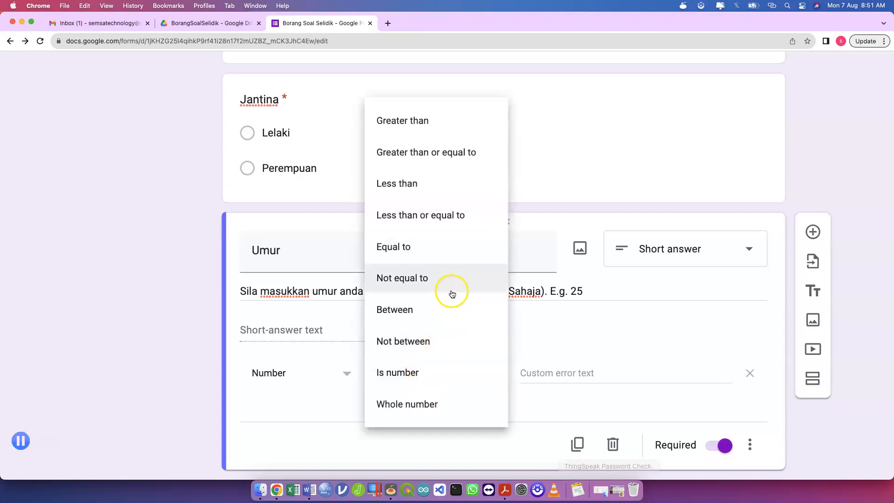
click(414, 373)
click(414, 374)
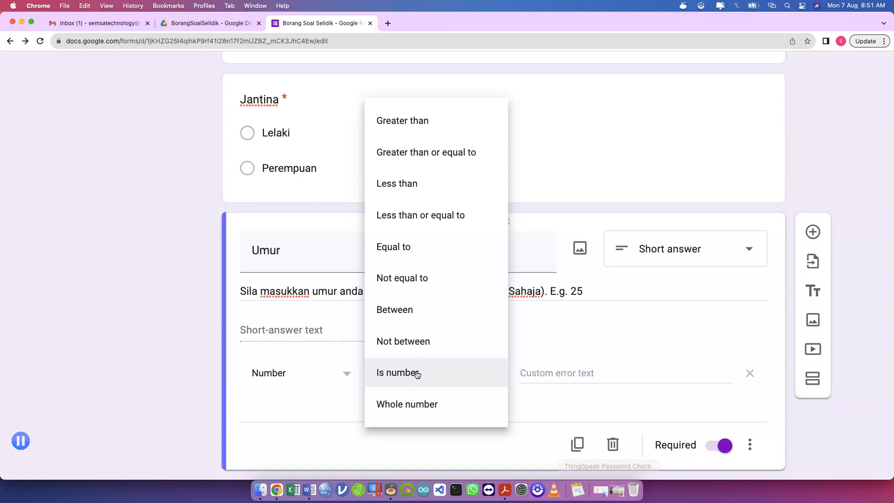
click(423, 374)
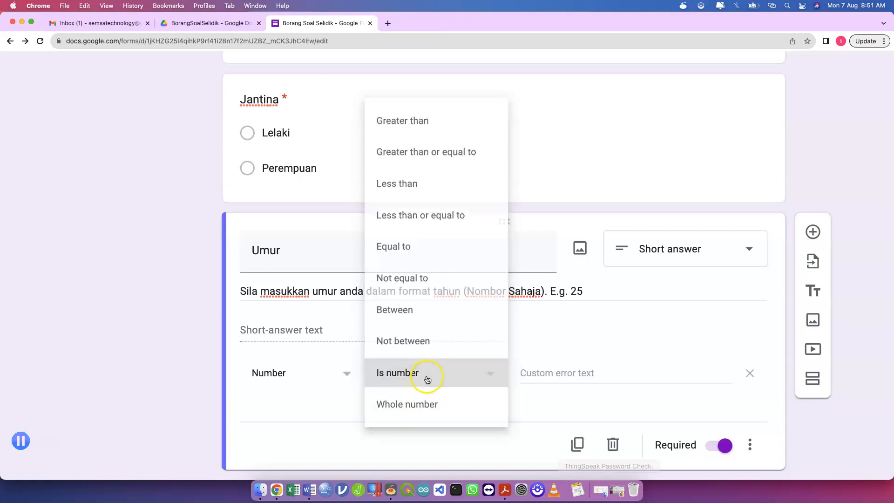
click(544, 376)
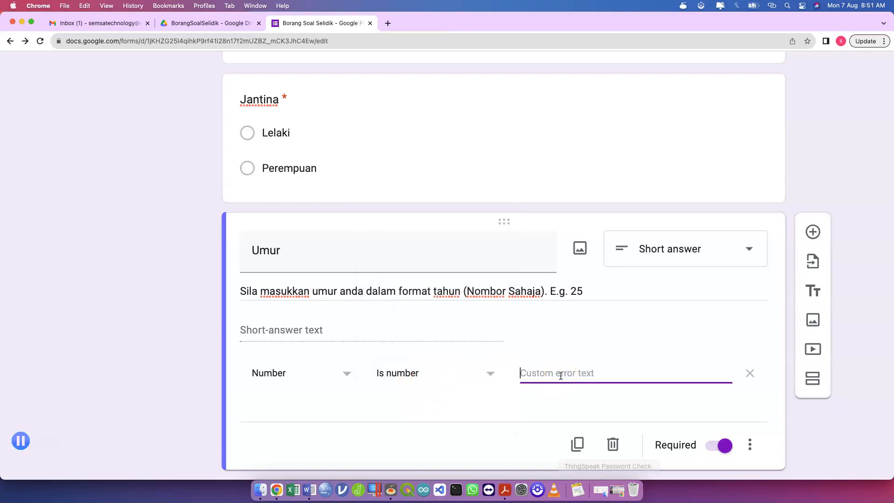
text(Masukkan No. Sayang!)
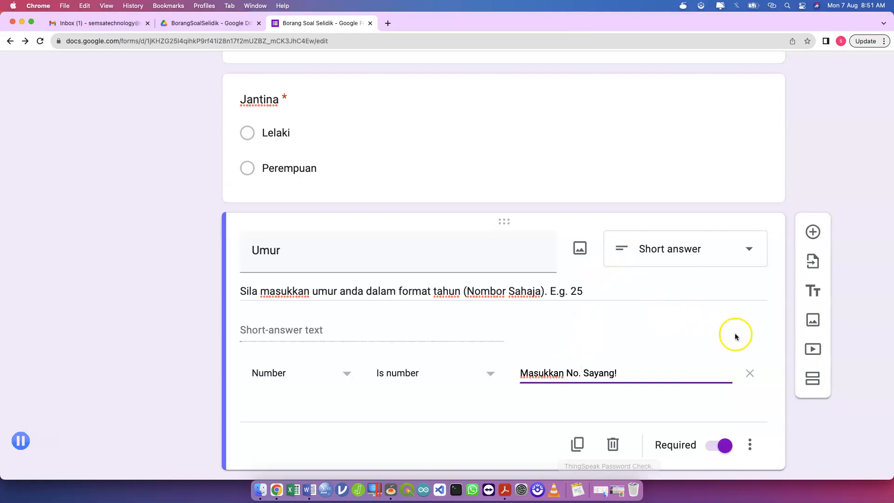
Try a required paragraph question titled Pendapatan below the Umur question and delete it.
scroll(734, 335, down, 2)
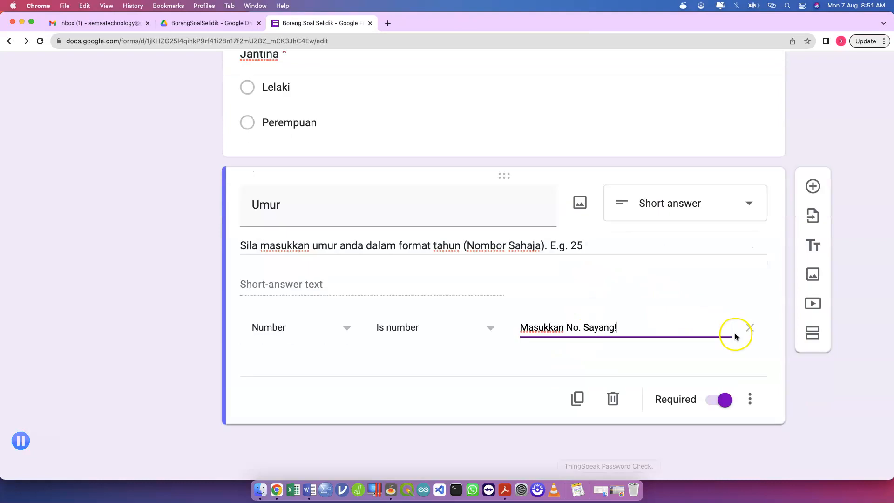
click(816, 184)
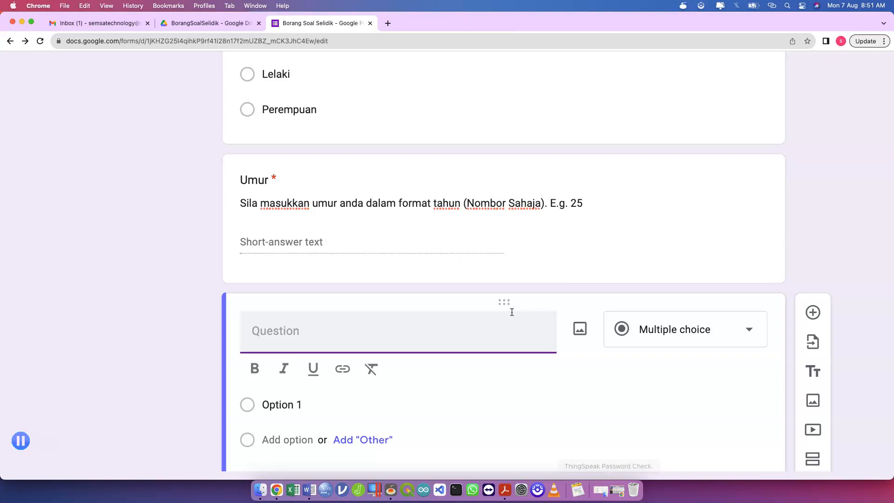
text(Pendapatan)
click(641, 324)
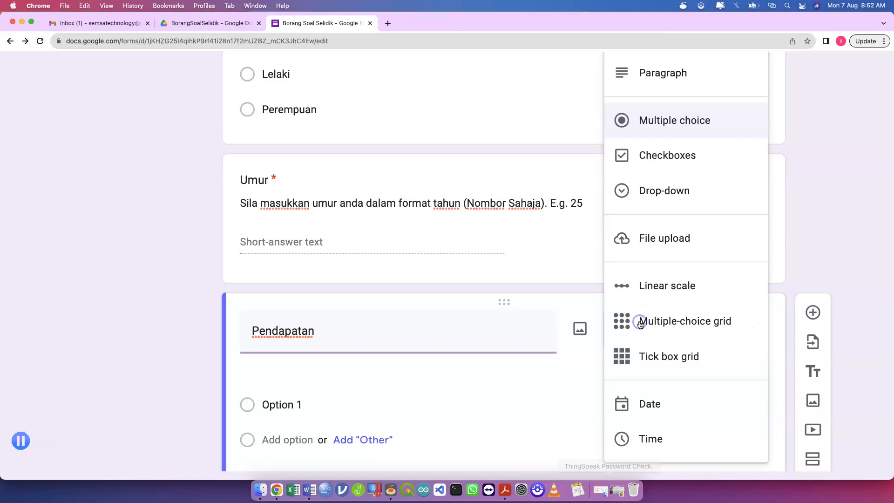
click(666, 75)
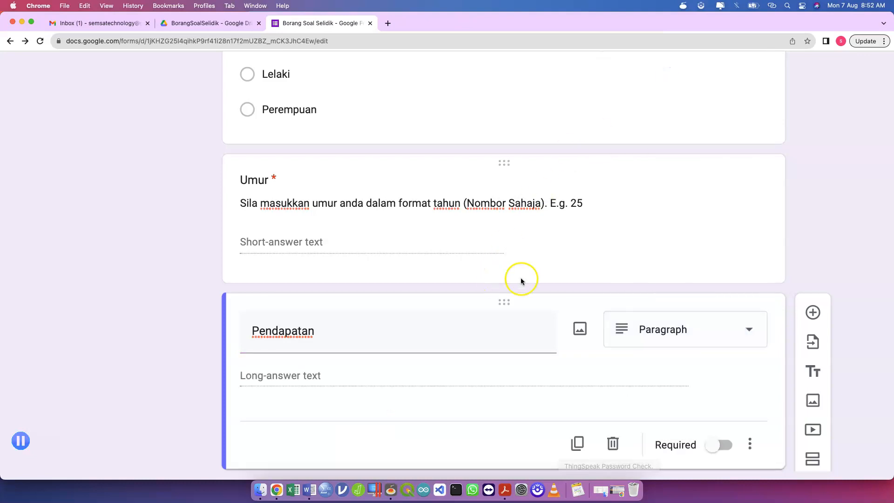
click(725, 445)
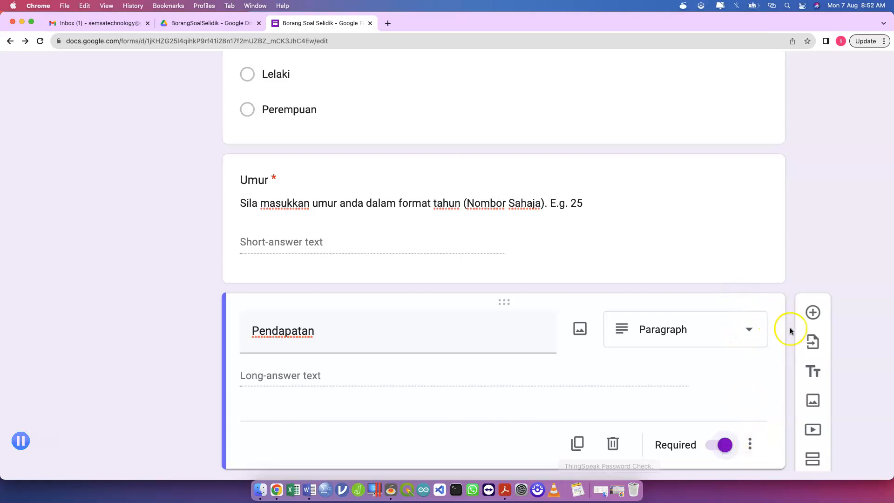
click(622, 447)
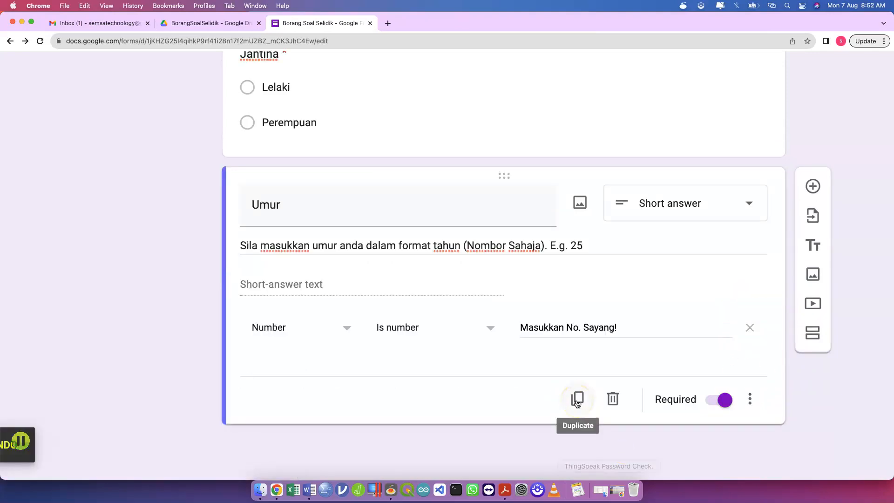
Duplicate the Umur question and title the copy Pendapatan.
click(577, 401)
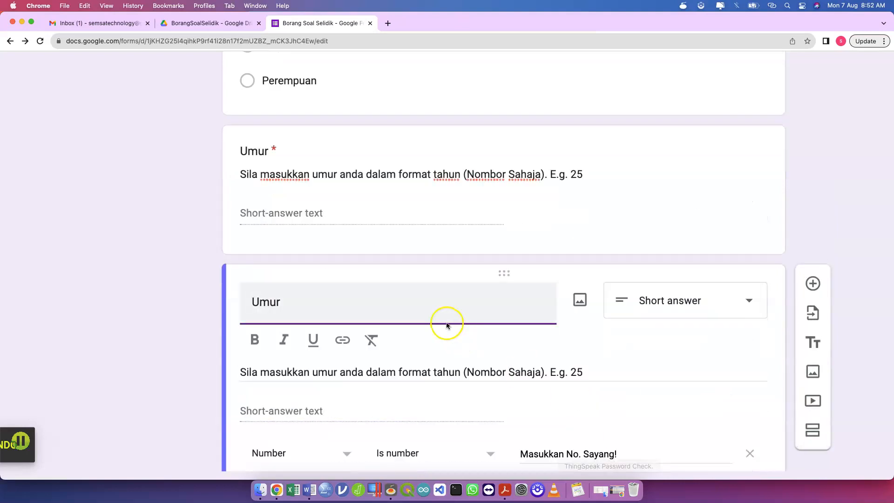
double_click(441, 312)
text(Pendapatan)
Change the Pendapatan question's description to "Sila masukkan gaji bulanan anda dalam format RM (Nombor Sahaja). E.g. 1500".
triple_click(451, 373)
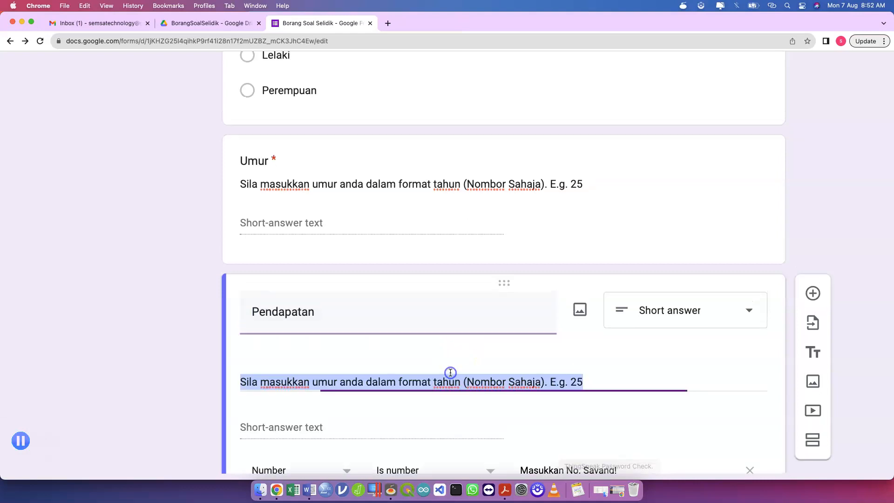
click(324, 377)
double_click(324, 377)
text(gaji bulanan)
click(492, 379)
key(BackSpace)
key(BackSpace)
key(BackSpace)
key(BackSpace)
key(BackSpace)
key(BackSpace)
text(RM)
click(615, 381)
key(BackSpace)
key(BackSpace)
text(1500)
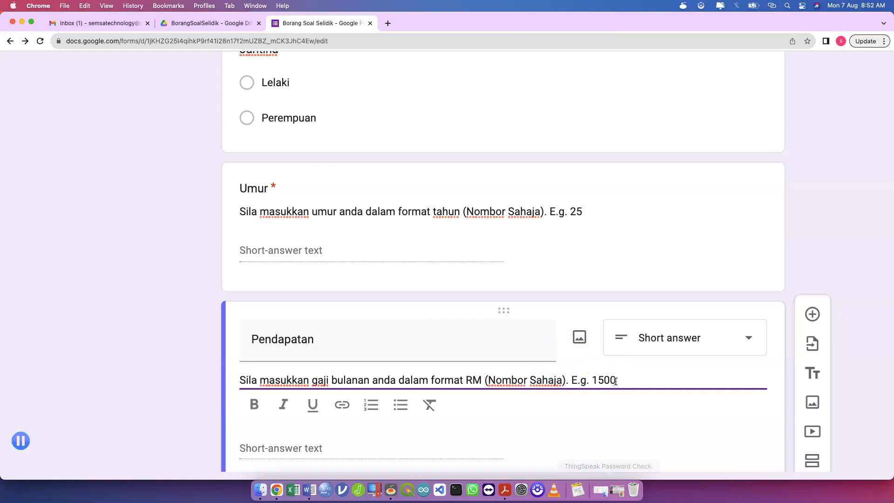
scroll(652, 383, down, 3)
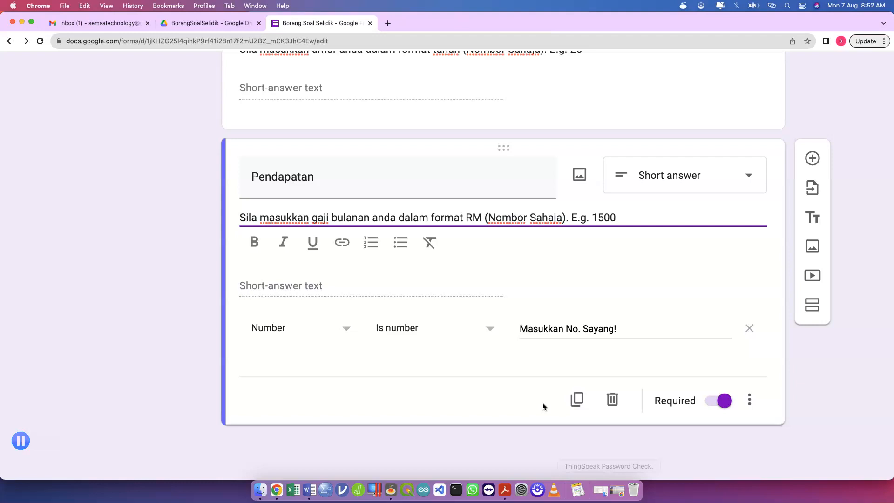
click(326, 413)
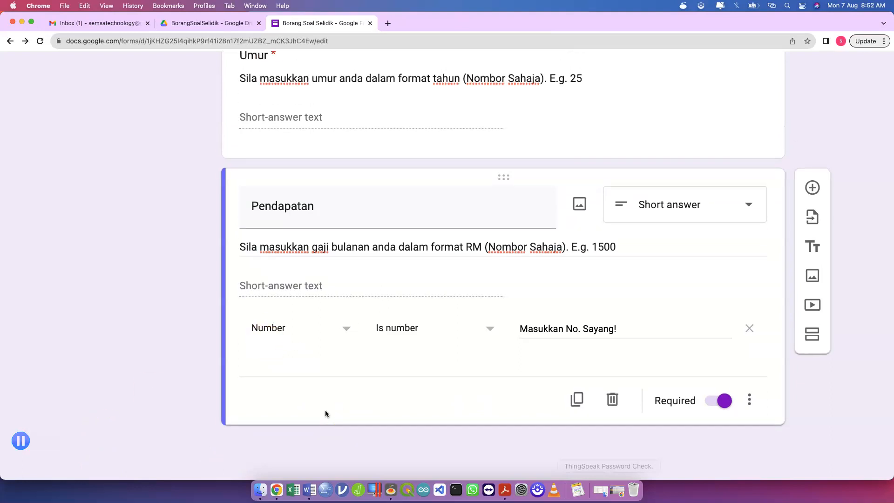
Add a required paragraph question titled Alamat Rumah below the Pendapatan question.
click(821, 188)
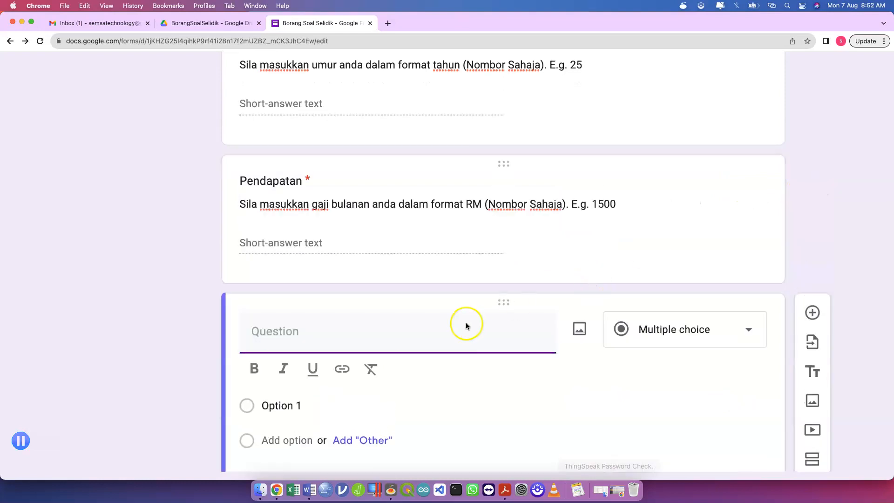
scroll(465, 323, down, 2)
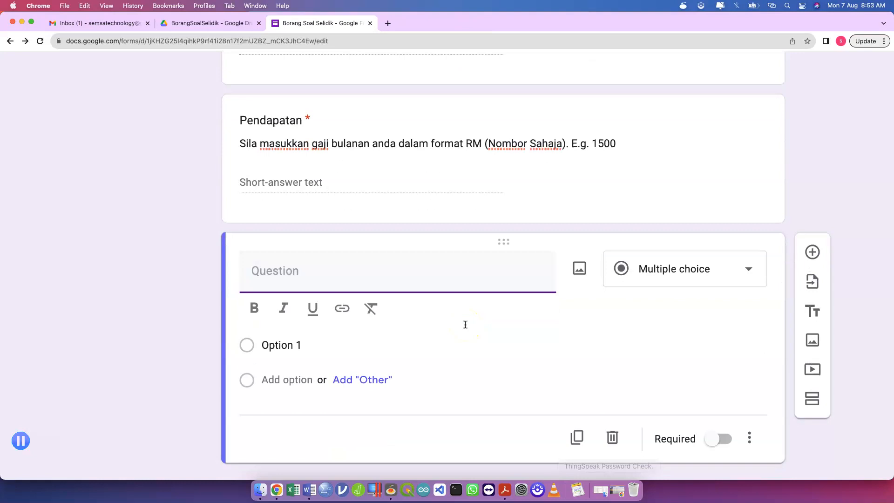
text(Alamat Rumah)
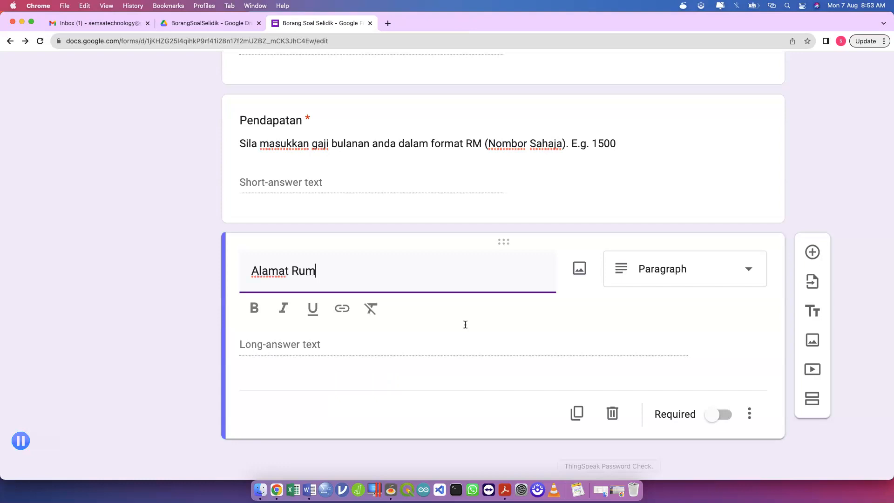
click(717, 413)
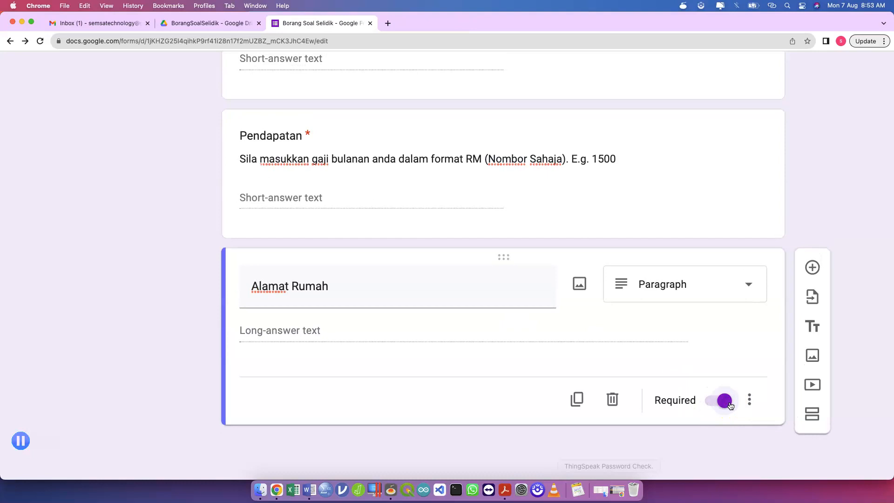
Give the Alamat Rumah question the description "Sila masukkan alamat rumah anda dengan lengkap.".
click(749, 399)
click(758, 402)
text(Sila masukkan alamat r)
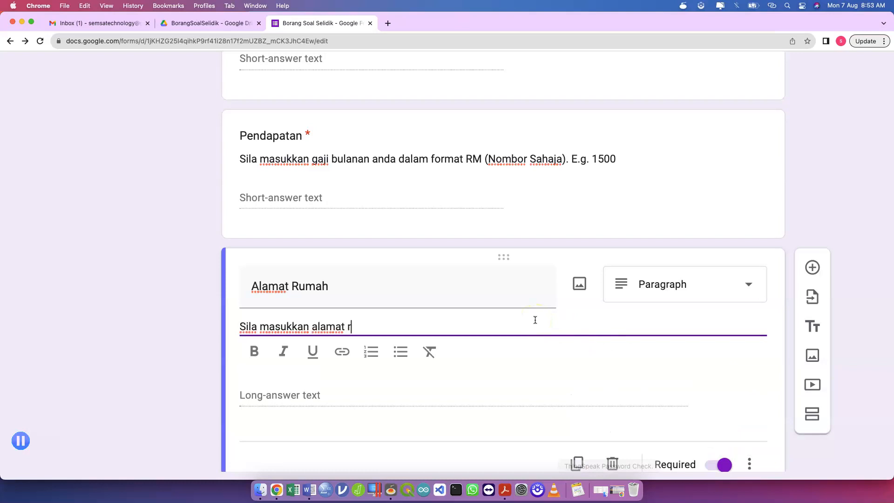
text(umah anda den)
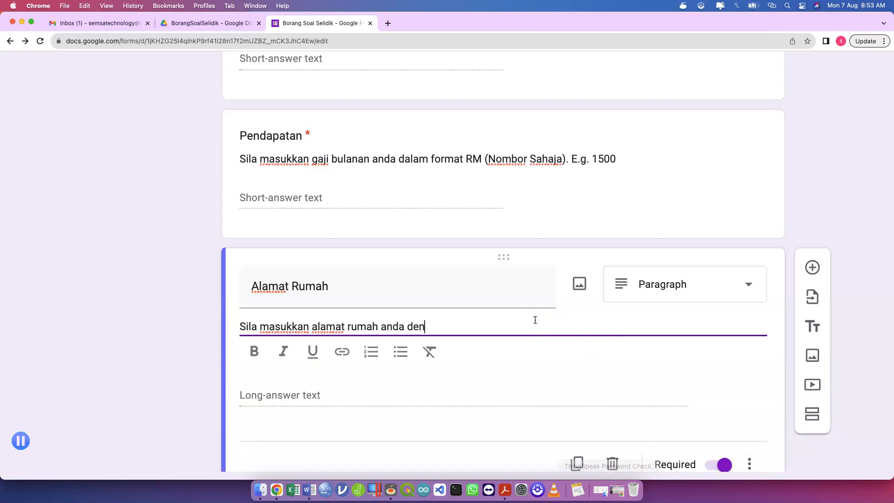
text(gan lengkap.)
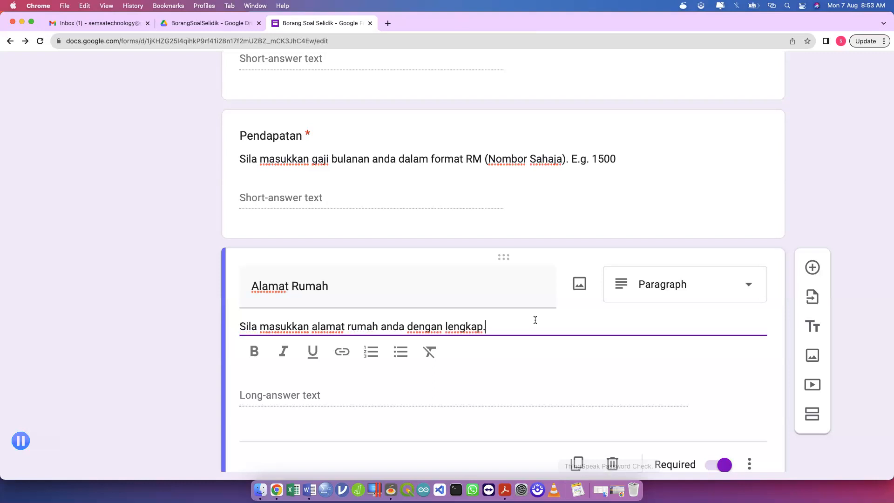
click(530, 352)
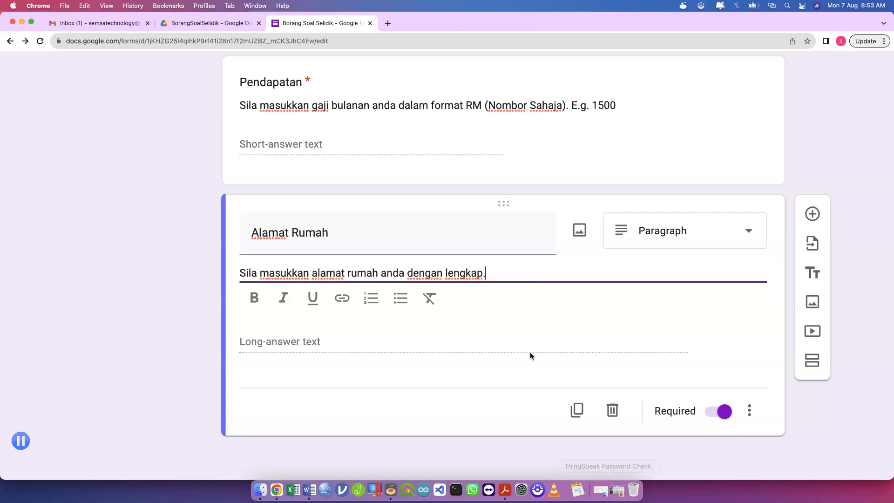
click(653, 230)
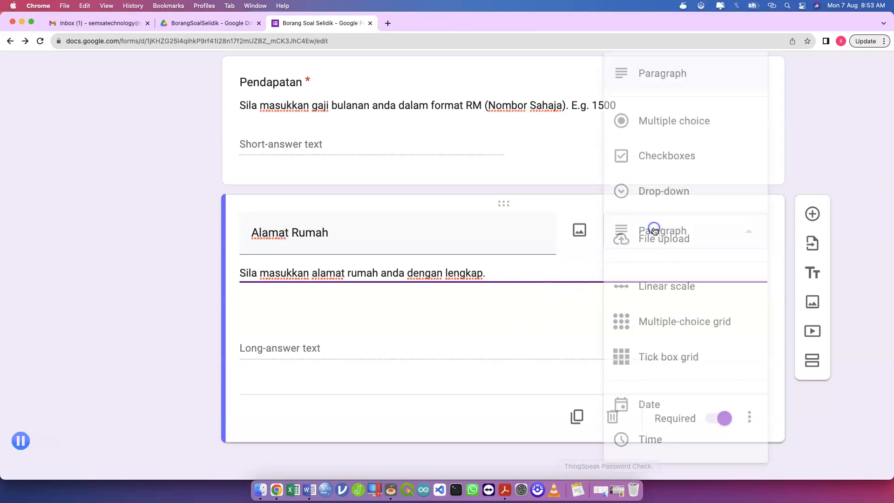
scroll(681, 135, up, 1)
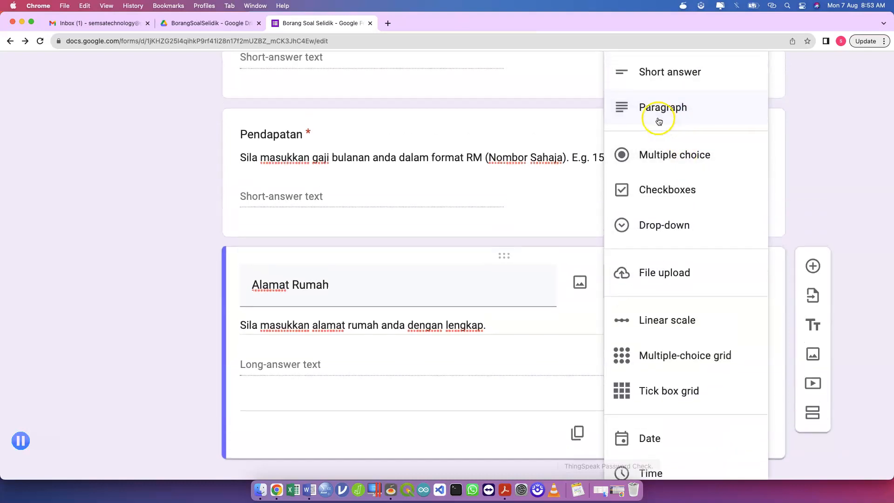
click(659, 120)
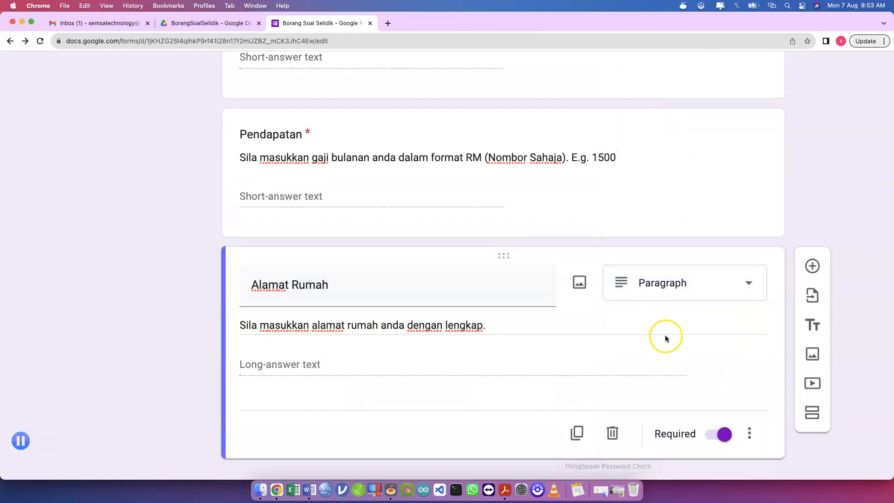
click(648, 294)
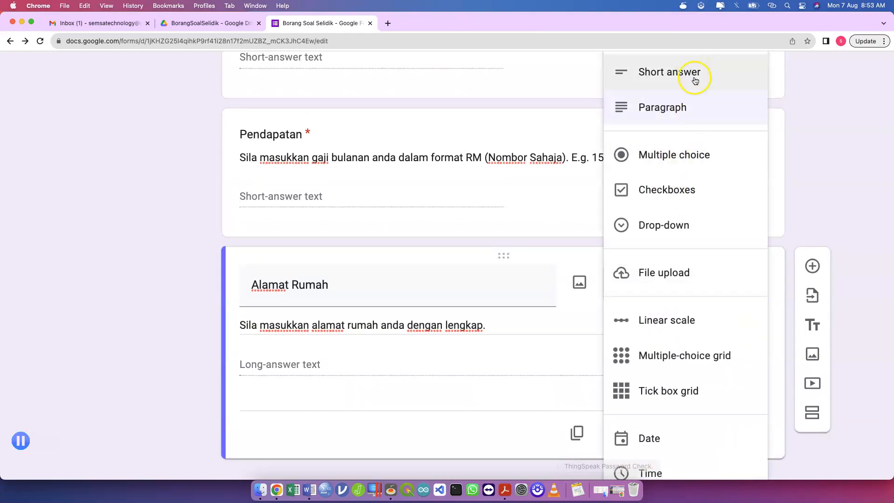
click(696, 104)
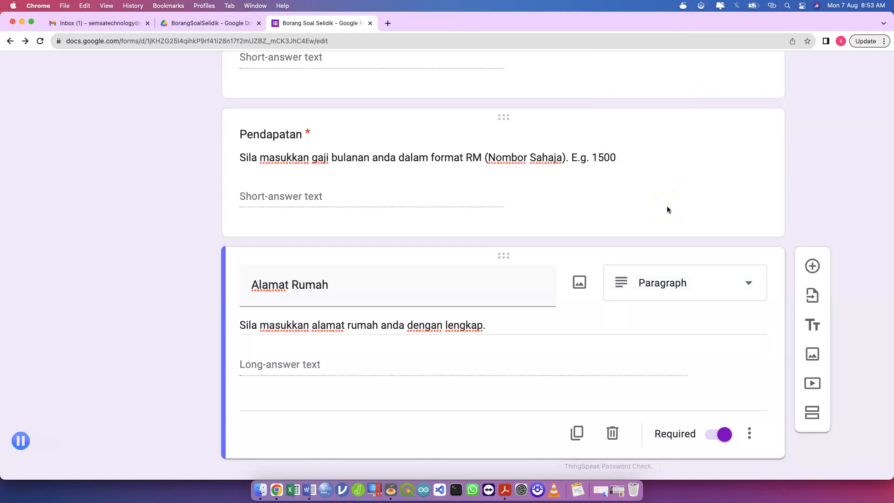
click(641, 288)
Add a new question below Alamat Rumah and title it Status Pendidikan Tertinggi.
click(811, 270)
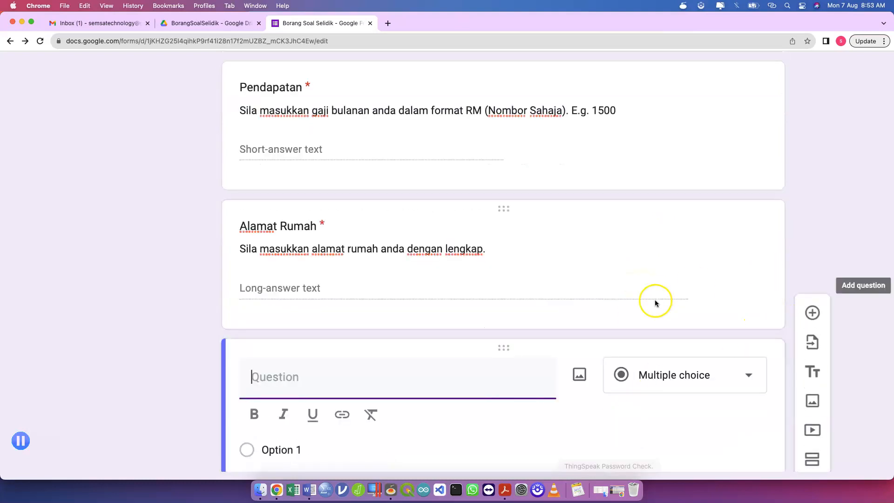
click(452, 281)
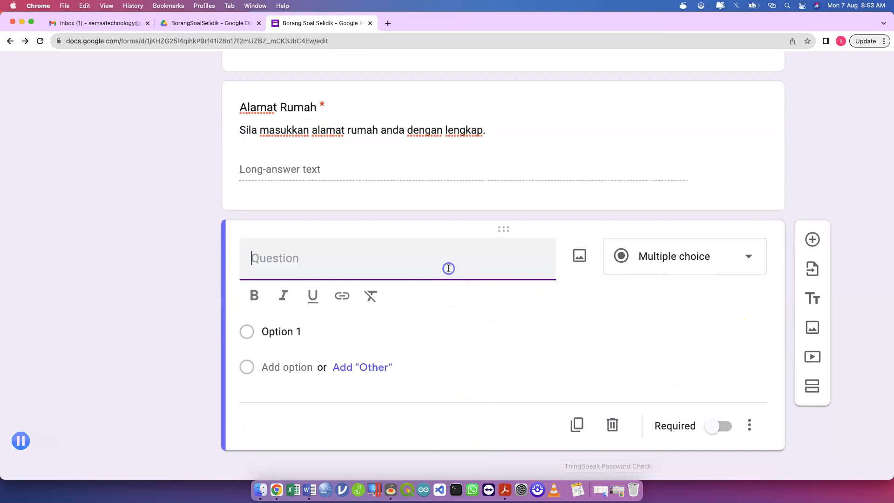
text(Status Pen)
text(didiakn)
key(BackSpace)
key(BackSpace)
text(n)
key(BackSpace)
key(BackSpace)
text(kan Tertinggi)
Enter PMR and SPM as the first two options of the Status Pendidikan Tertinggi question.
key(Tab)
key(Tab)
key(Tab)
text(PMR)
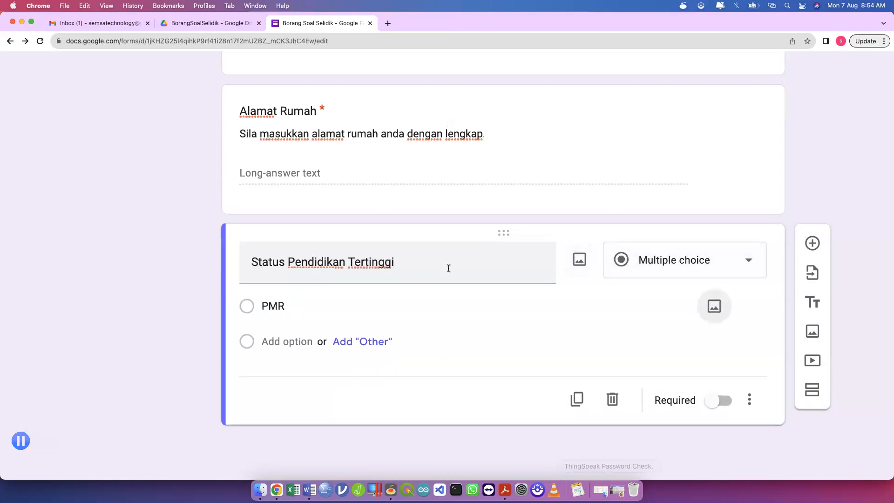
key(Tab)
key(Tab)
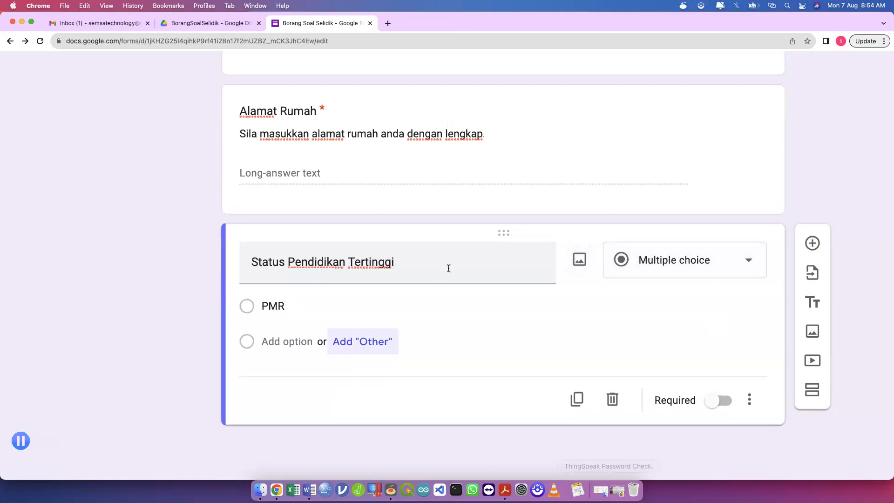
click(307, 336)
text(SPM)
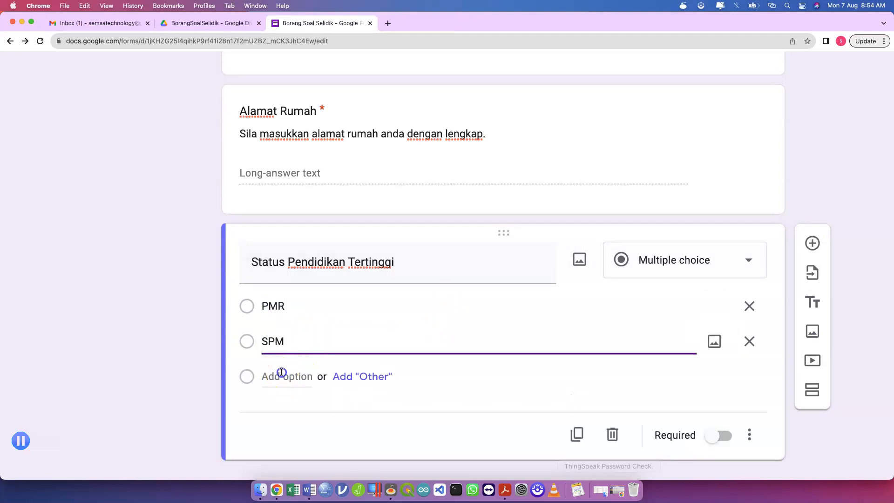
Add the options "IPTA/ IPTS (Diploma/ Ijazah)", "Ijazah Lanjutan" and "Tiada Pendidikan Formal" to the Status Pendidikan Tertinggi question.
click(281, 375)
text(IPTA/ IPTS (Diploma)
text())
key(Left)
text(Diploma/ Ijazah)
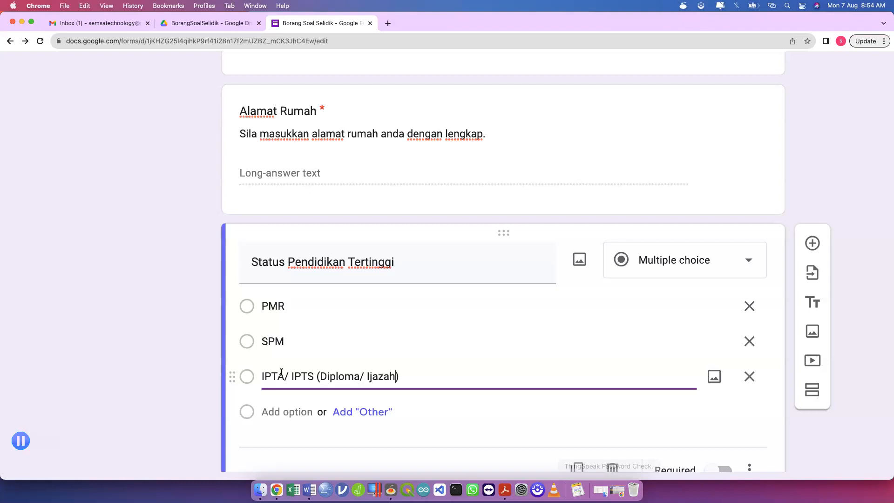
click(273, 413)
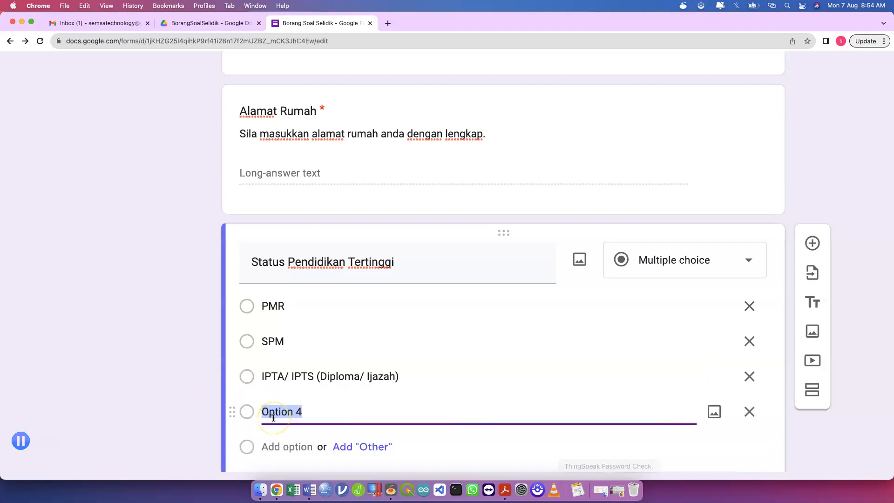
text(Ijazah Lanjutan)
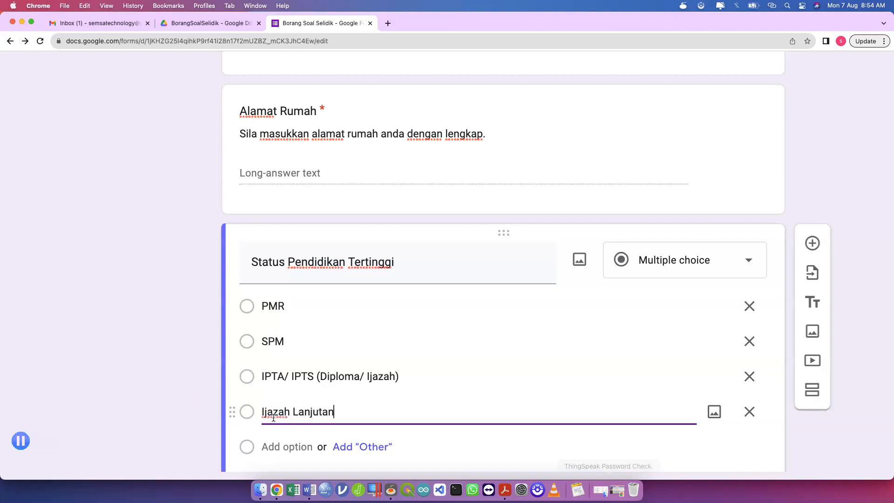
click(273, 445)
text(Tiada Pendidikan Formal)
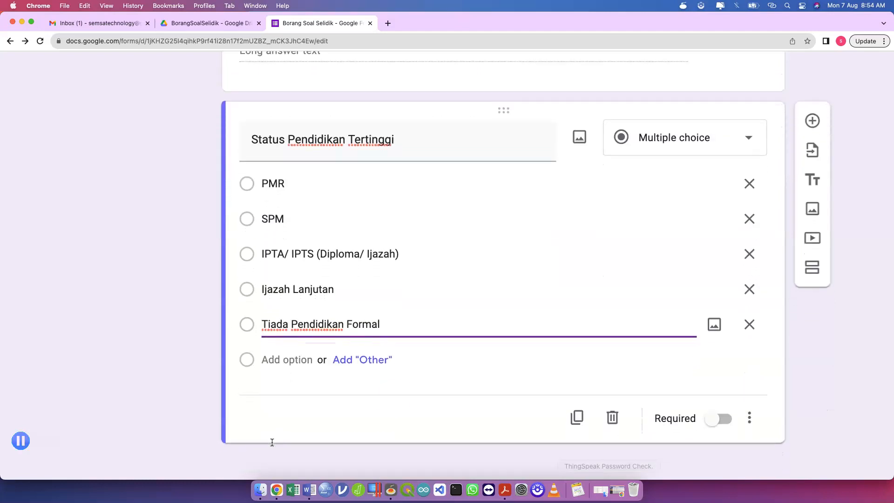
Make the Status Pendidikan Tertinggi question required.
click(721, 421)
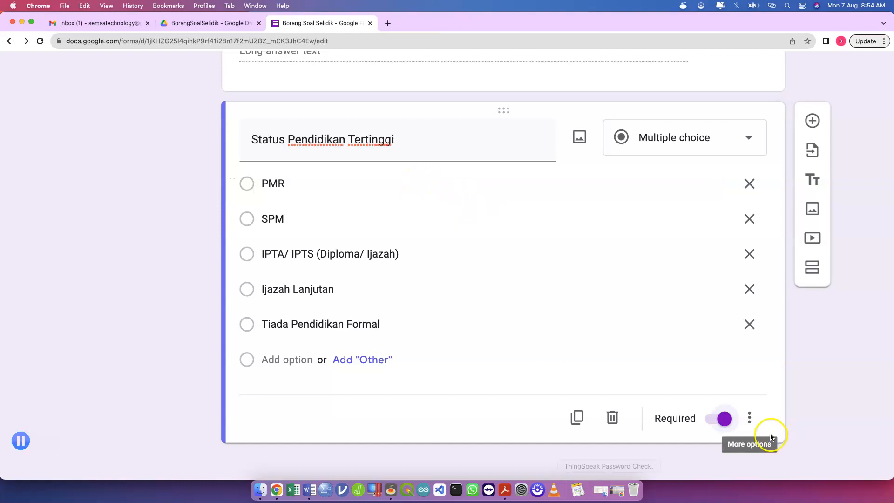
click(747, 414)
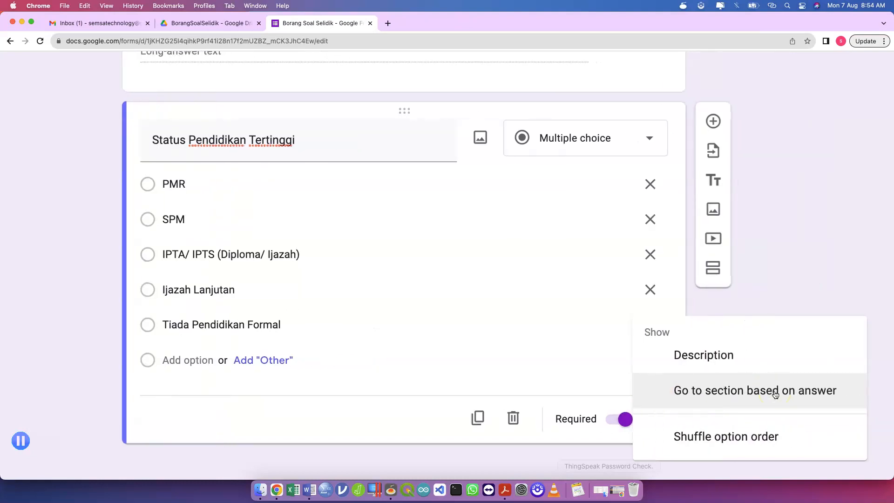
click(376, 425)
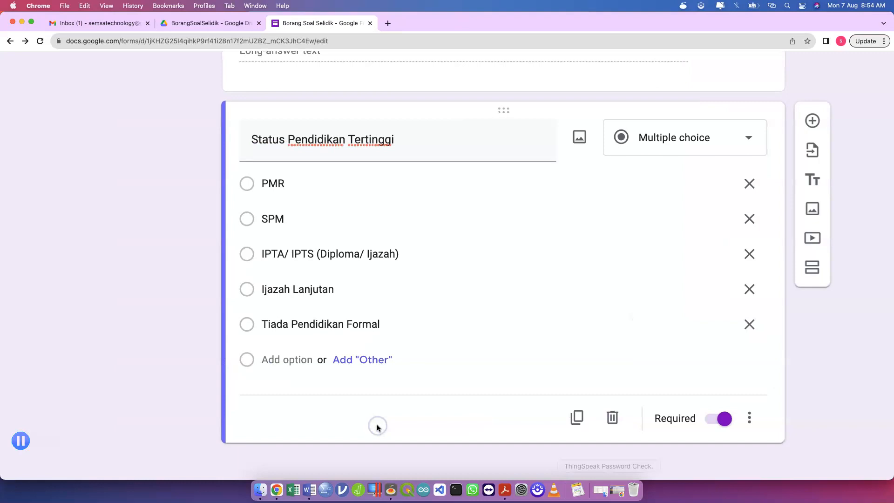
scroll(381, 381, down, 5)
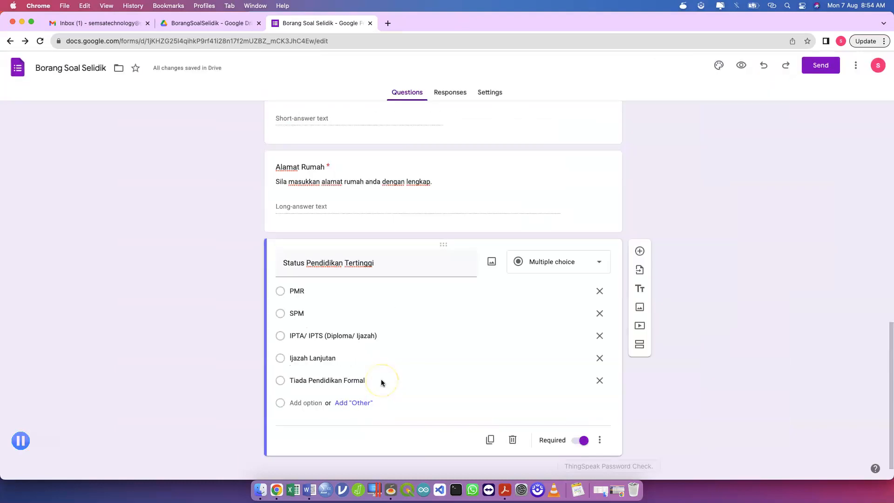
scroll(381, 382, up, 3)
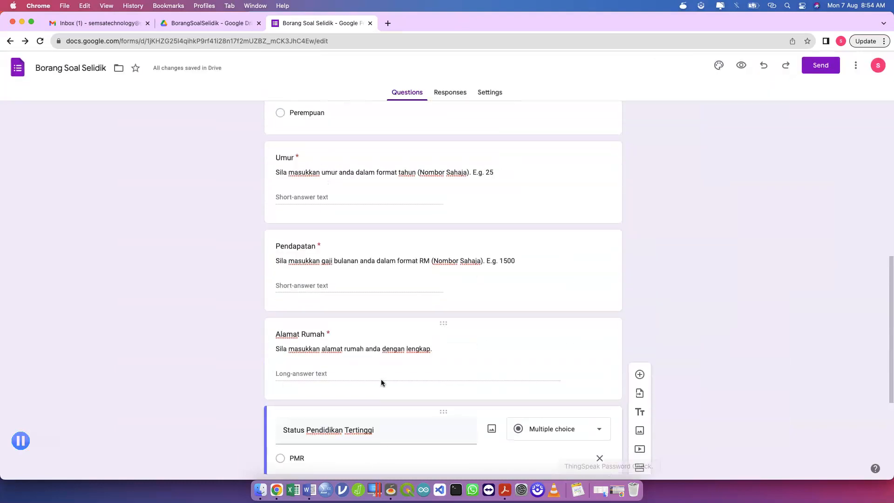
scroll(381, 380, down, 3)
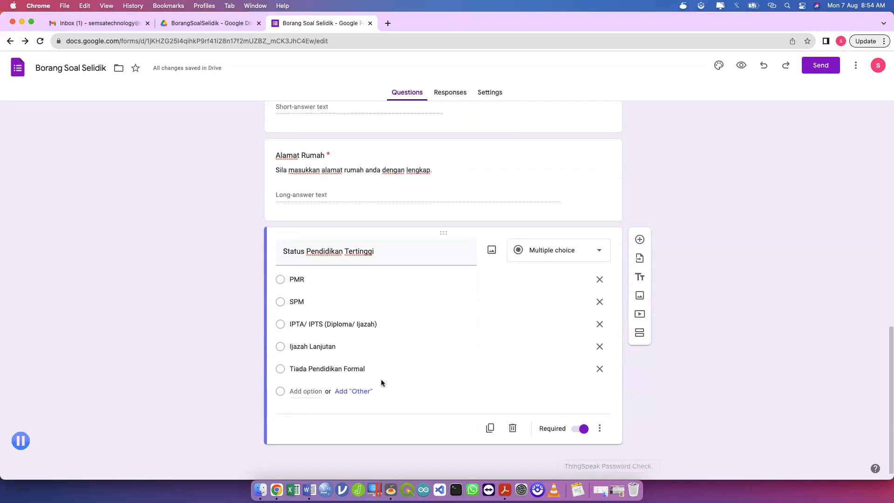
scroll(518, 288, up, 5)
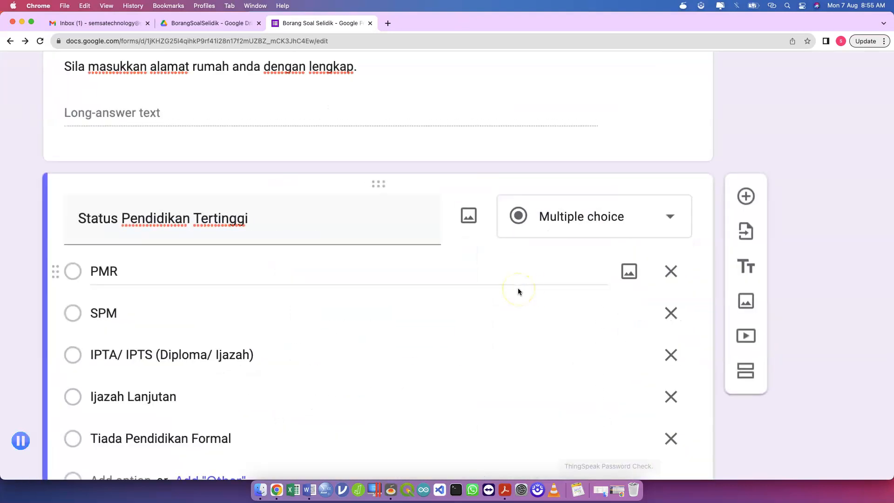
scroll(518, 288, down, 2)
scroll(518, 287, down, 3)
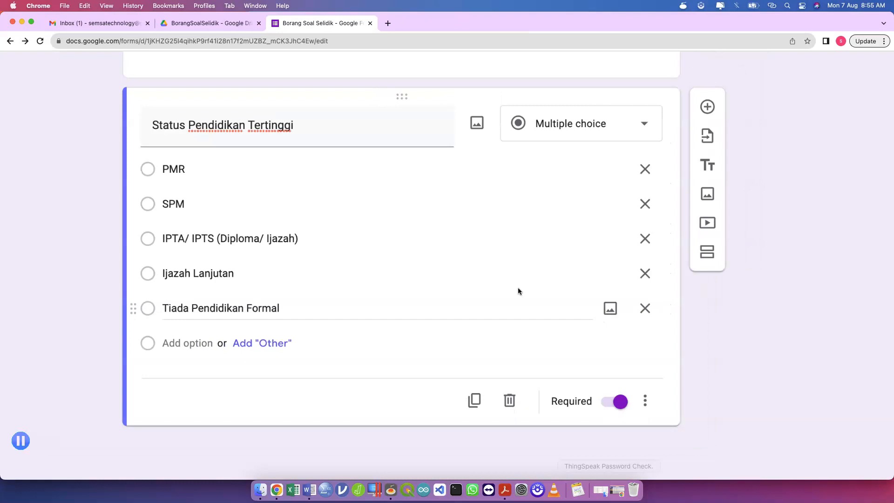
click(717, 115)
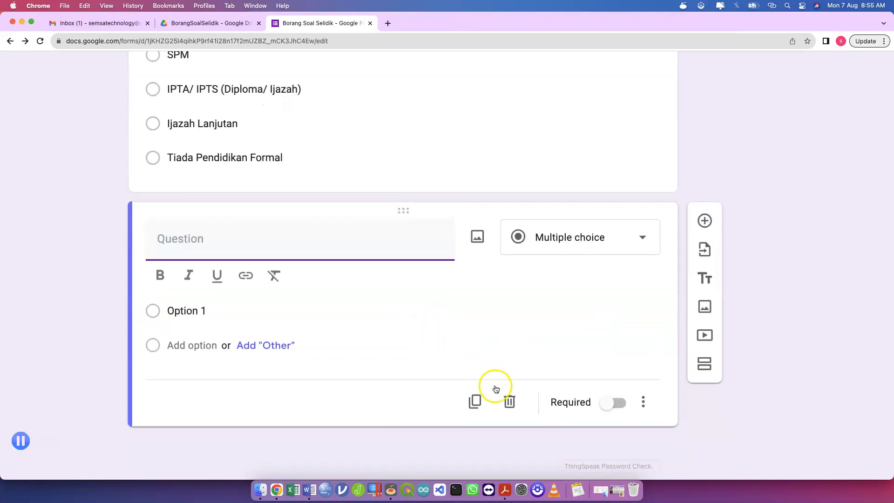
click(507, 402)
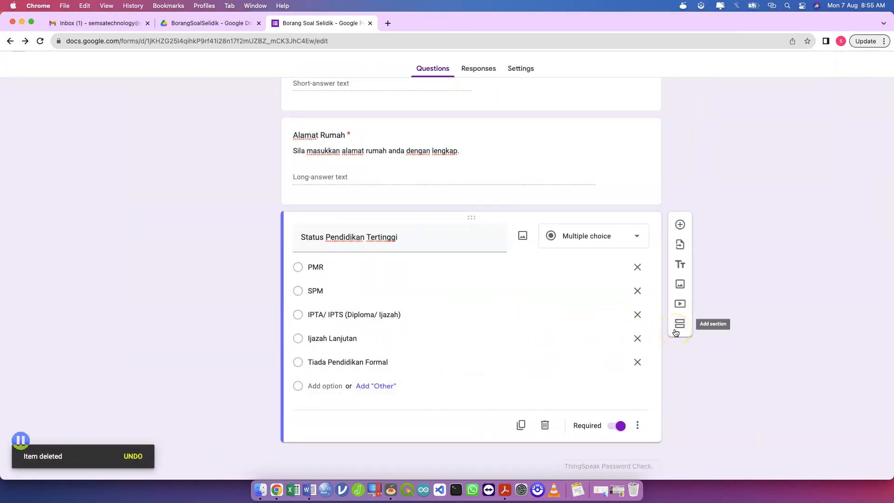
Add a new section after the Status Pendidikan Tertinggi question and title it Soalan Mengenai Penyakit.
click(680, 325)
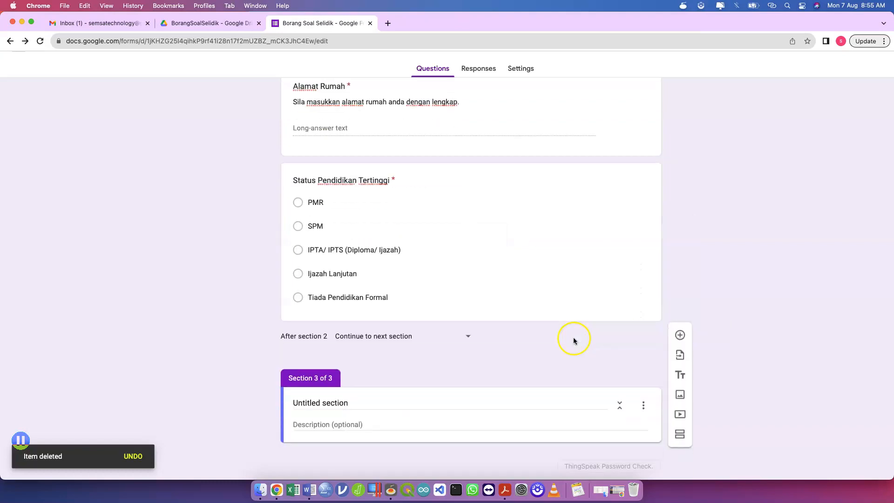
click(381, 396)
text(Sosi)
key(BackSpace)
key(BackSpace)
key(BackSpace)
key(BackSpace)
text(Soalan MEngenai)
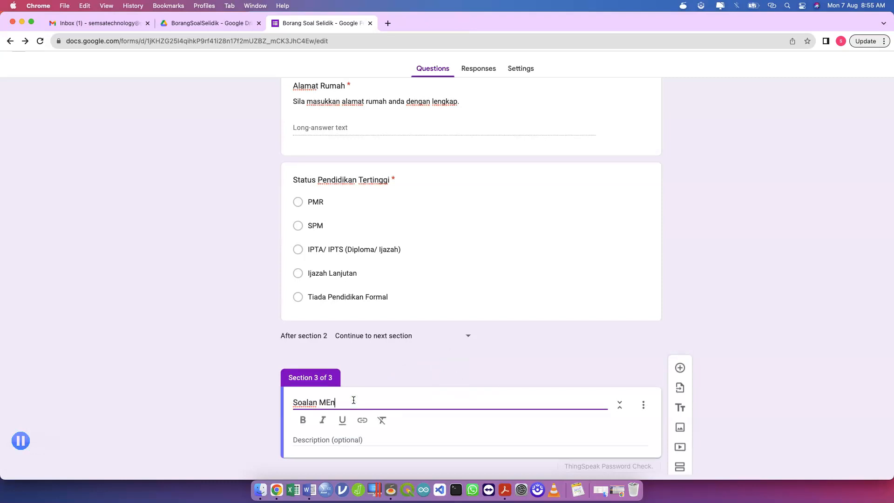
key(BackSpace)
key(BackSpace)
key(BackSpace)
key(BackSpace)
key(BackSpace)
key(BackSpace)
key(BackSpace)
text(engenai Penyakit)
Give the Soalan Mengenai Penyakit section the description "Sila jawab soalan berikut dengan jujur berdasarkan skala yang diberikan.".
click(388, 396)
scroll(387, 397, up, 5)
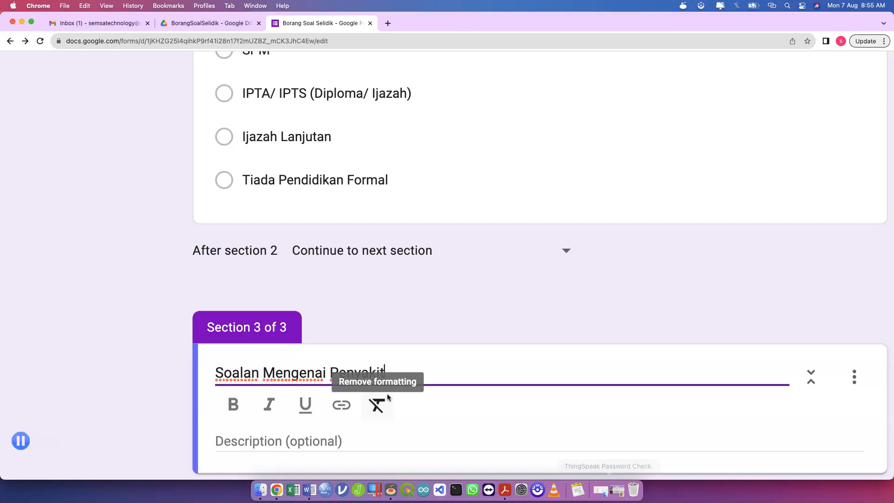
key(super+minus)
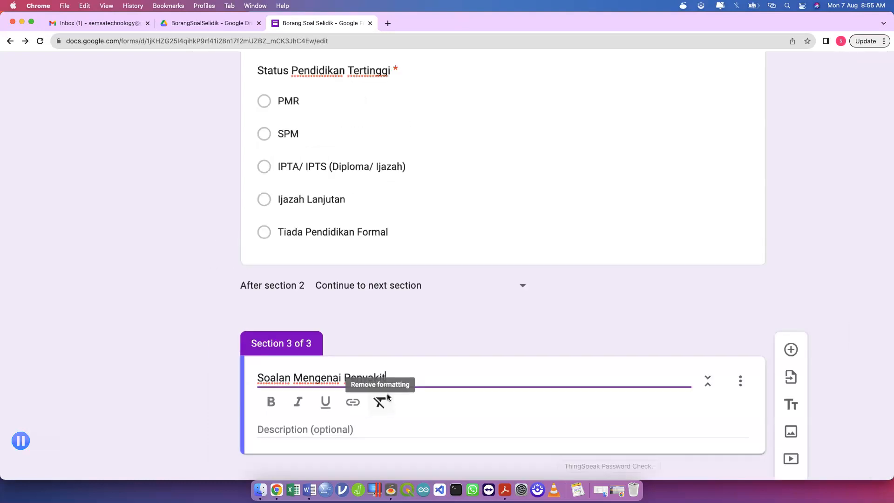
click(356, 399)
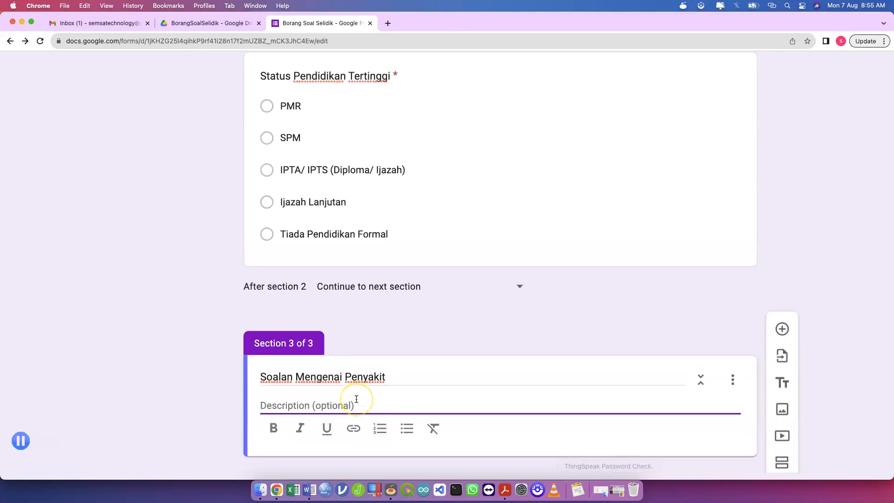
text(Sila )
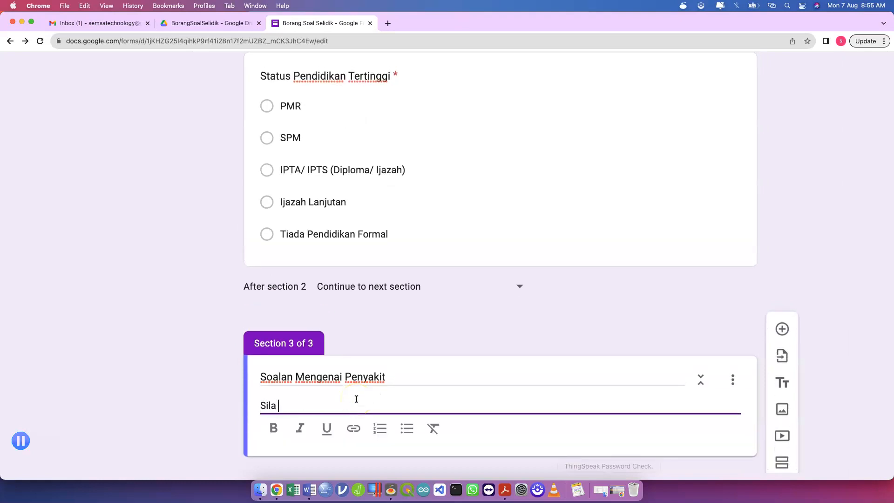
text(jawab soalan berikut denga)
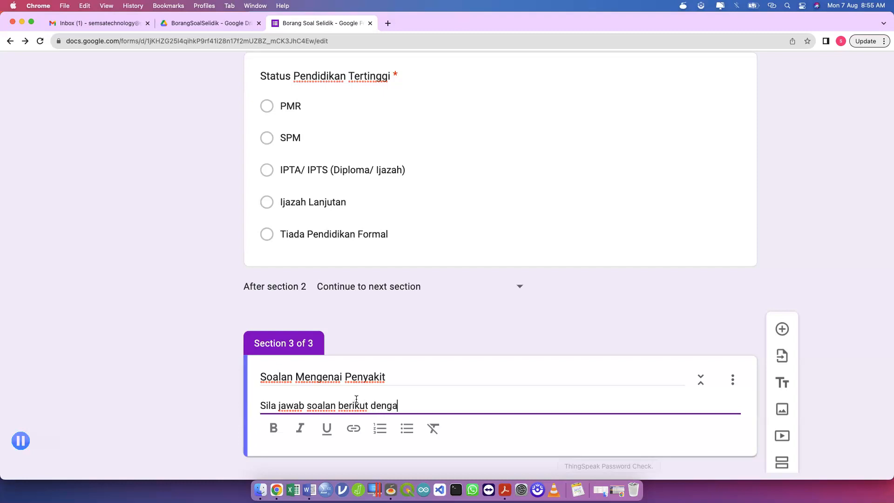
text(n jujur berdasa)
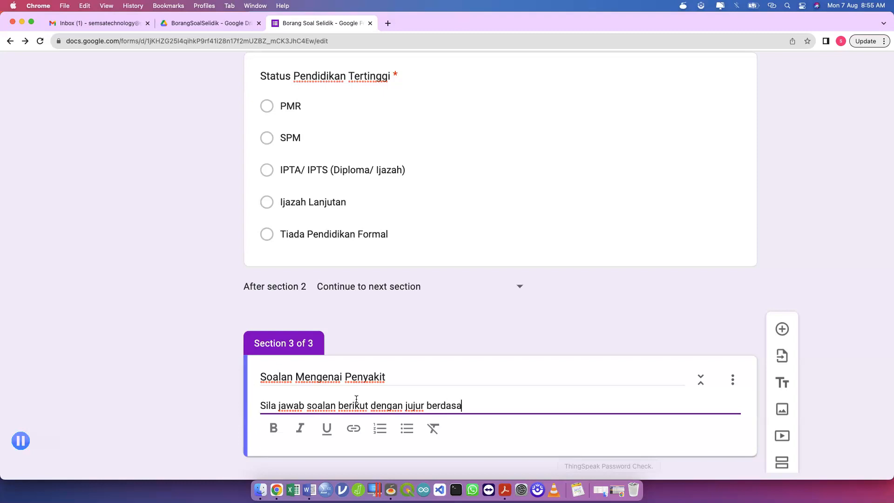
text(rkan skala yang diberikan.)
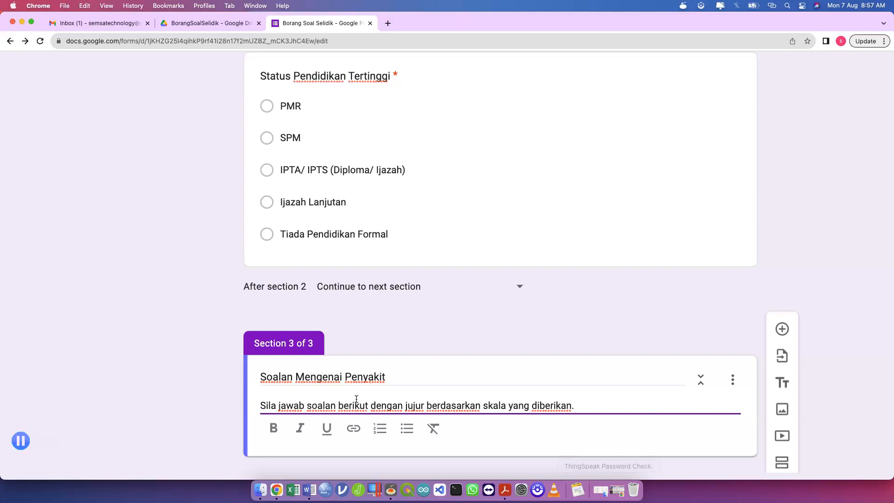
Add a question to the Soalan Mengenai Penyakit section and set its type to Multiple-choice grid.
scroll(356, 399, down, 1)
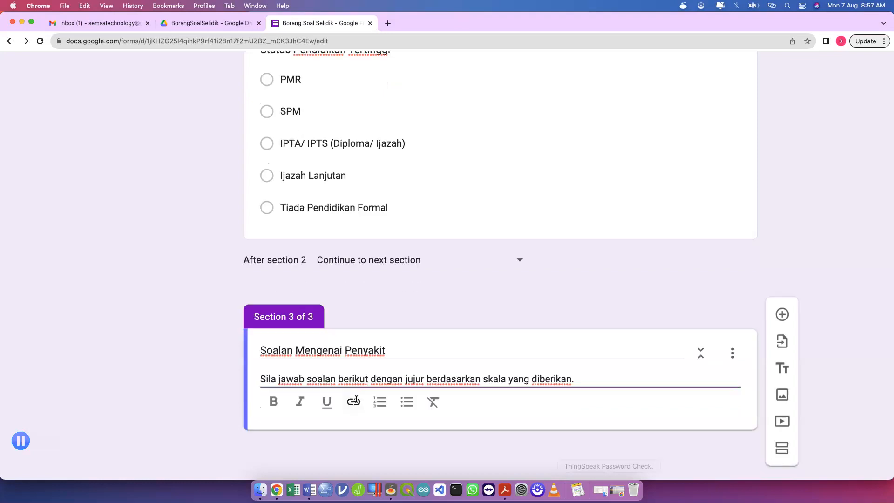
scroll(357, 399, down, 3)
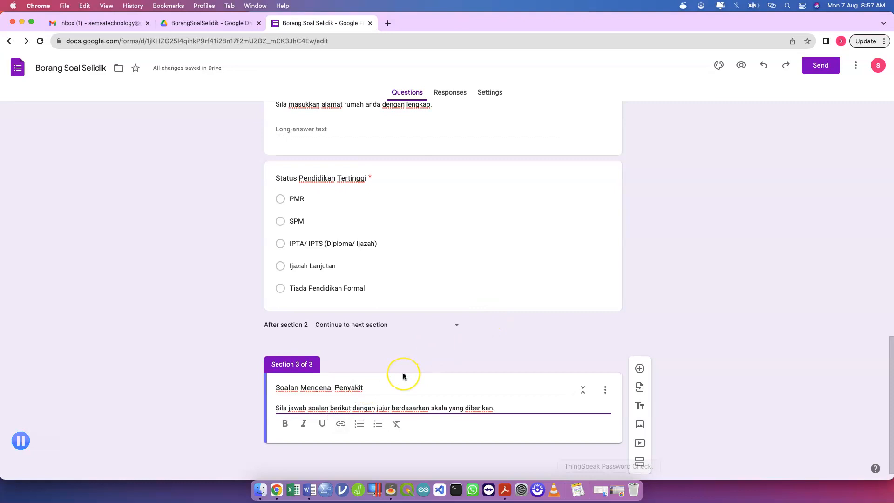
scroll(404, 373, up, 3)
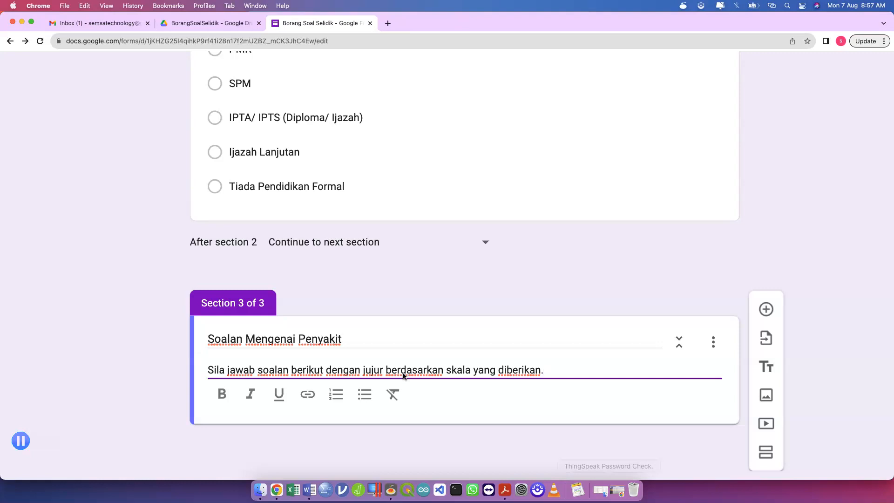
click(765, 308)
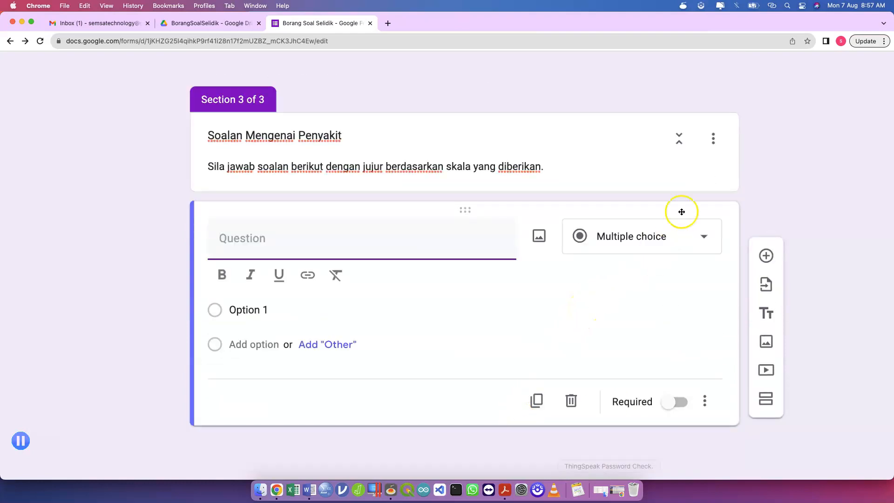
click(654, 233)
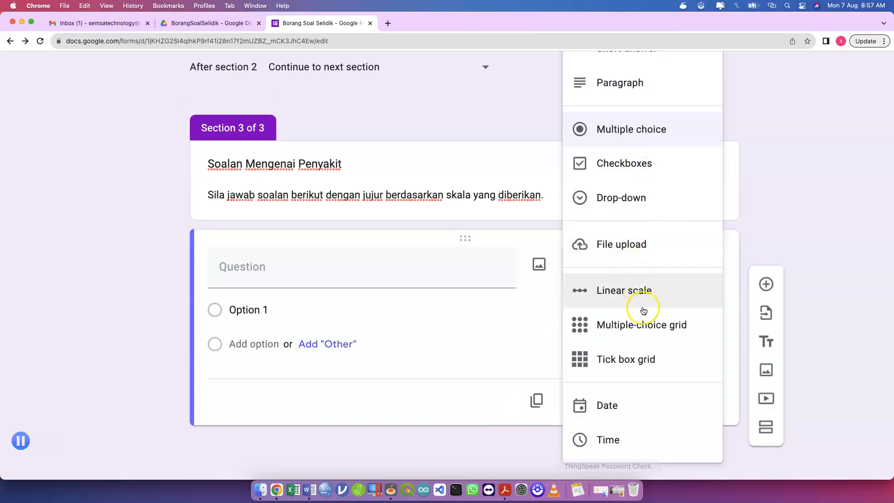
click(645, 334)
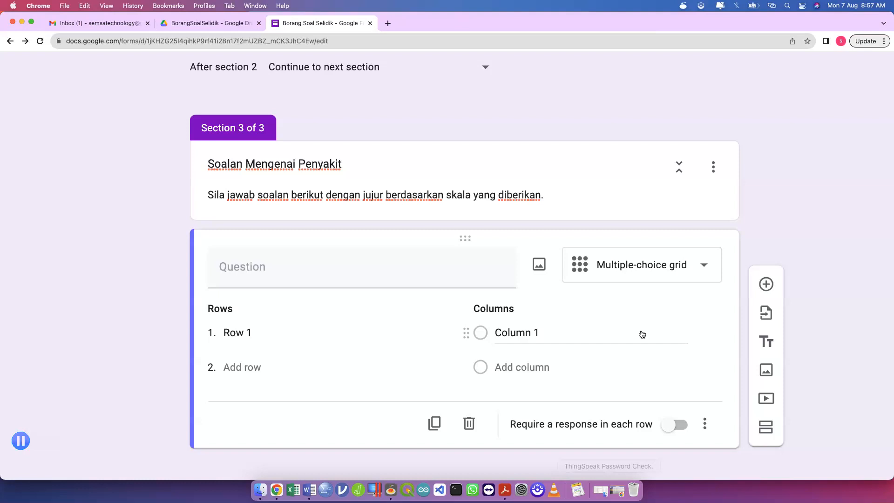
Switch to Microsoft Word, create a blank document and insert a table with five columns and two rows.
click(310, 490)
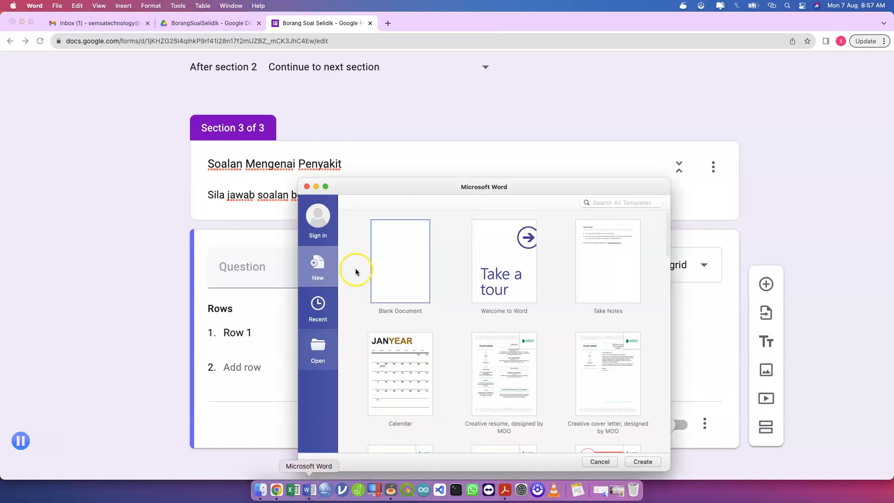
double_click(401, 277)
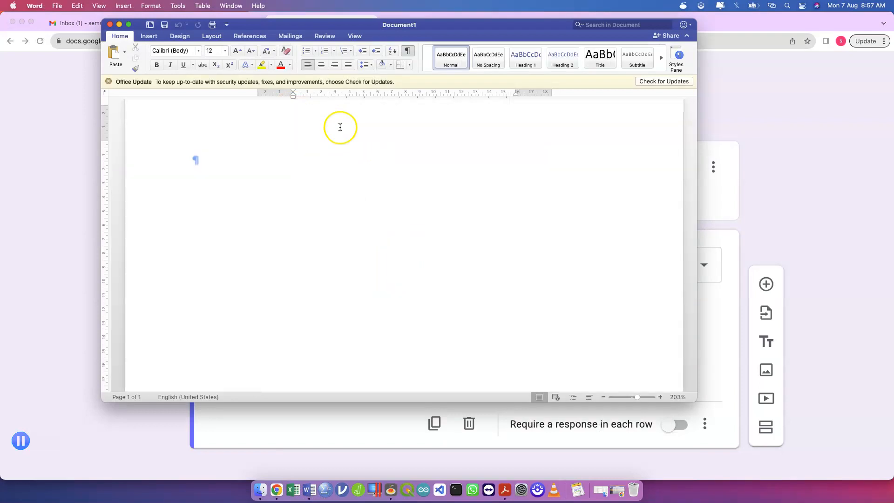
click(142, 37)
click(167, 52)
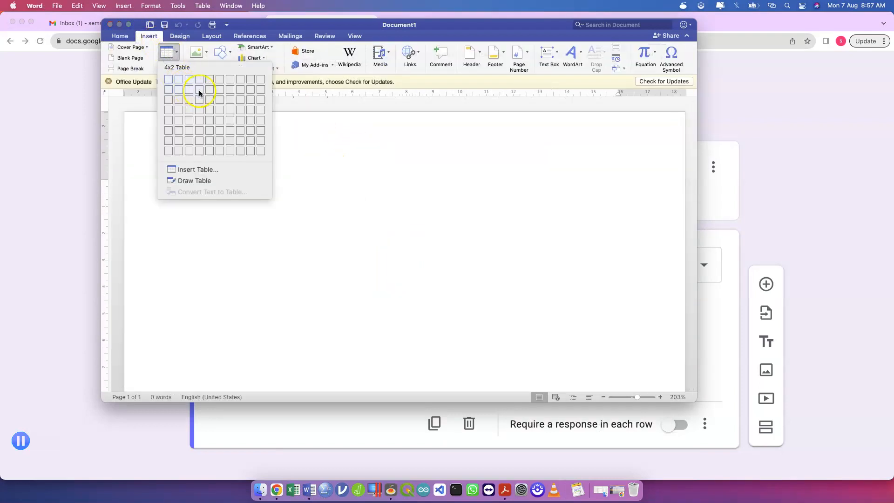
click(209, 90)
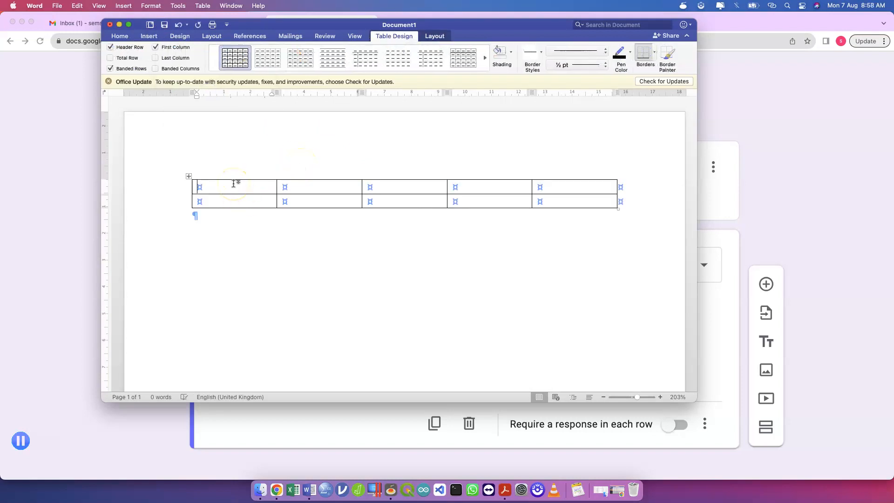
Fill the table's first row with Sangat Tidak Setuju, Tidak Setuju, Neutral, Setuju and Sangat Setuju.
text(Table)
key(BackSpace)
key(BackSpace)
key(BackSpace)
key(BackSpace)
key(BackSpace)
text(Sangat Tidak Setuju)
key(Tab)
text(Tidak Setuju)
key(Tab)
text(Neutral Setuju)
key(Tab)
text(Sangat Setuju)
Widen the first column to fit Sangat Tidak Setuju on one line and number the second row's cells 1 to 5.
click(226, 193)
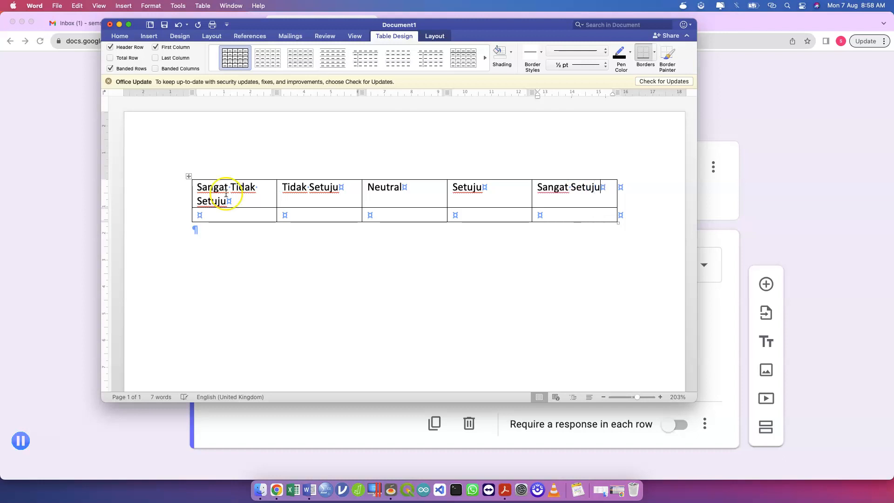
drag(275, 188, 290, 187)
click(277, 200)
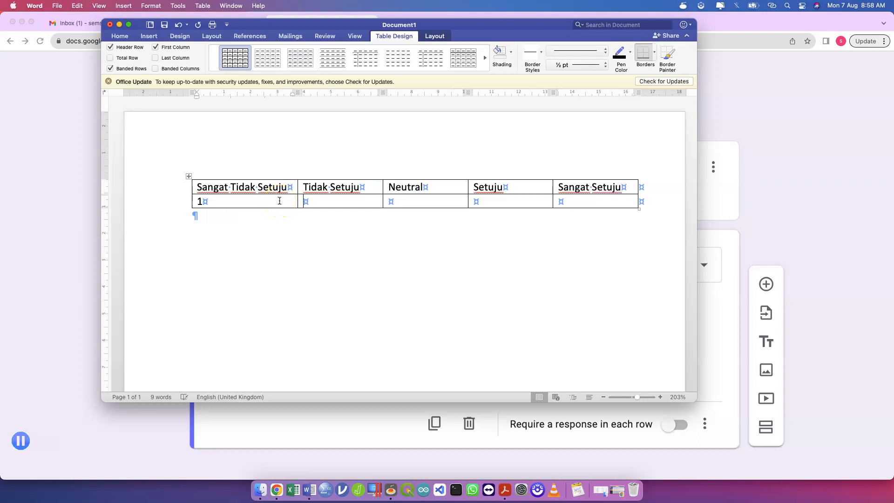
key(Tab)
text(4)
key(Tab)
text(5)
Centre the text in all cells of the table and hide the document's formatting marks.
drag(233, 190, 598, 191)
click(598, 190)
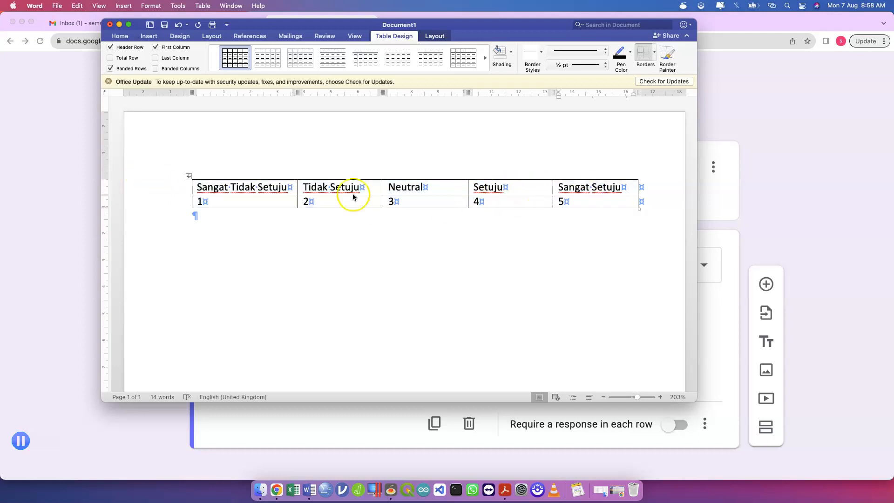
drag(291, 186, 567, 211)
click(322, 65)
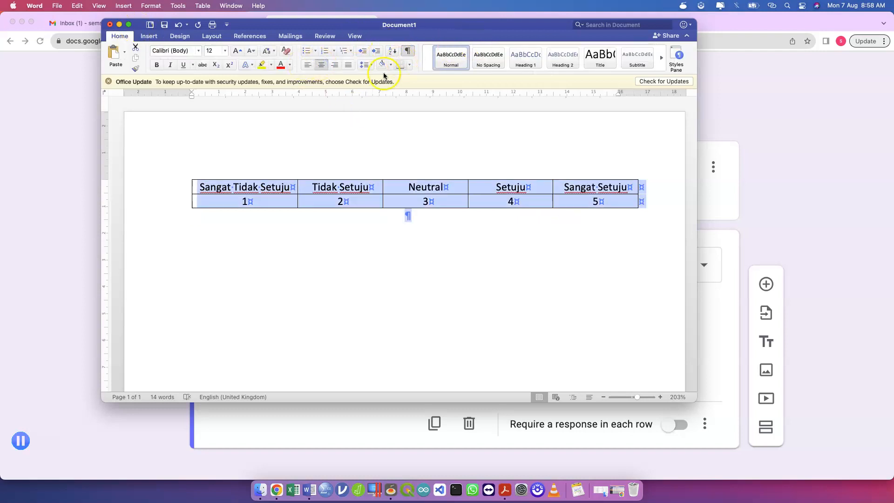
click(247, 396)
click(450, 281)
click(479, 307)
click(457, 263)
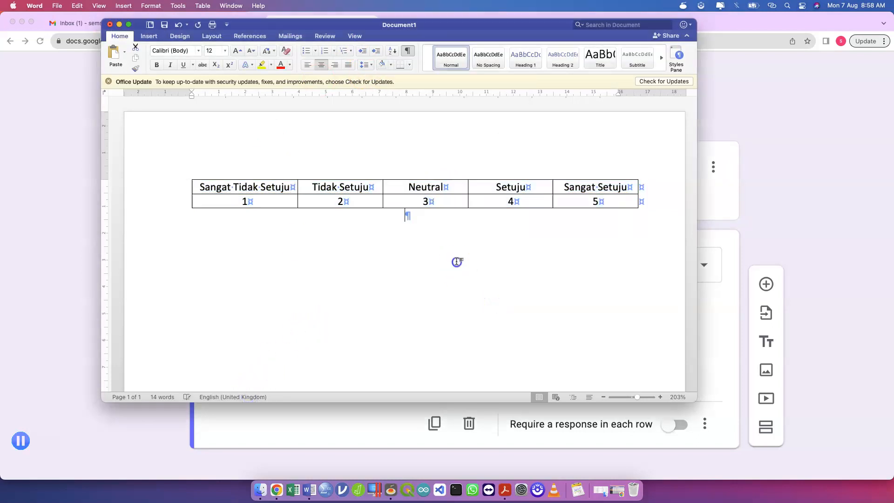
click(407, 50)
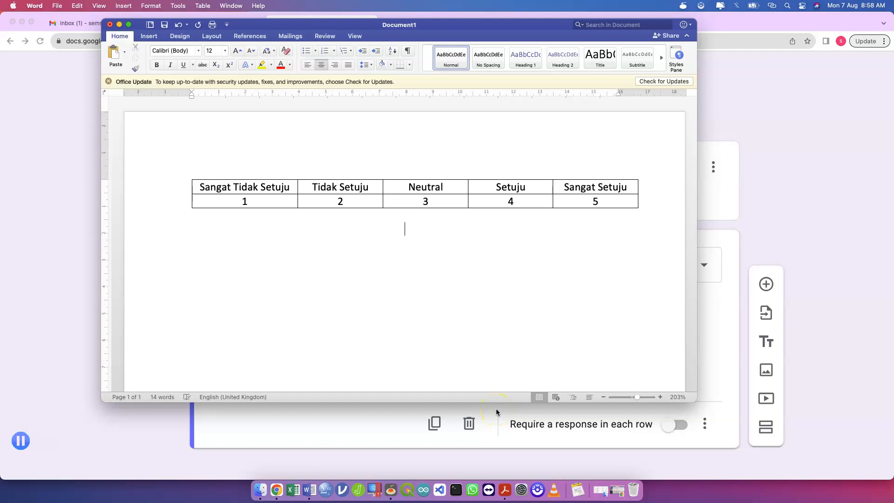
Shade the table cell containing 1 with the lightest tint of the grey theme colour.
click(190, 202)
click(201, 203)
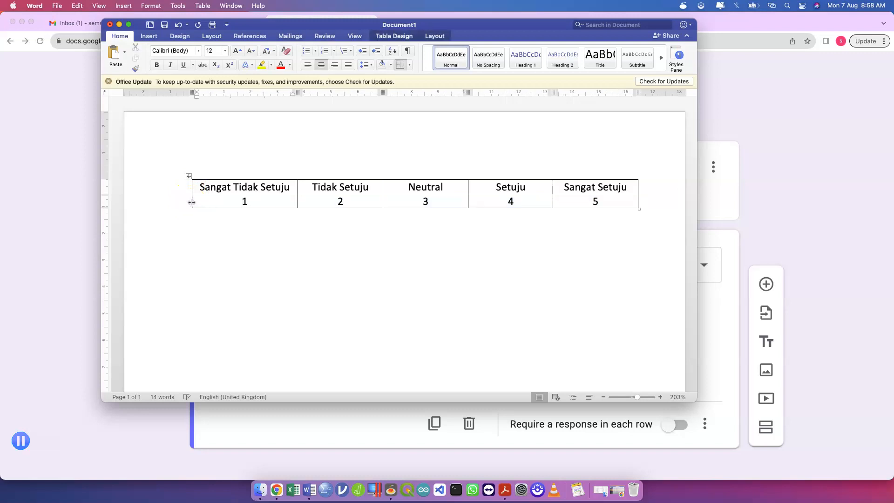
click(195, 205)
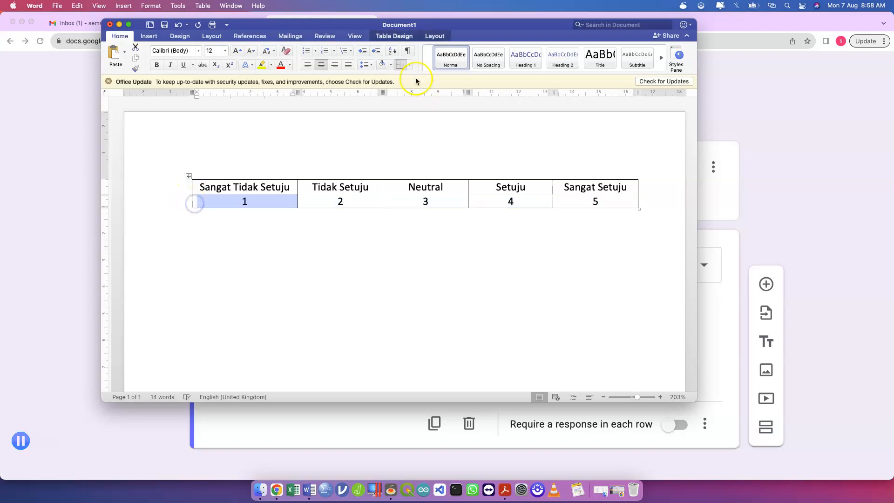
click(435, 40)
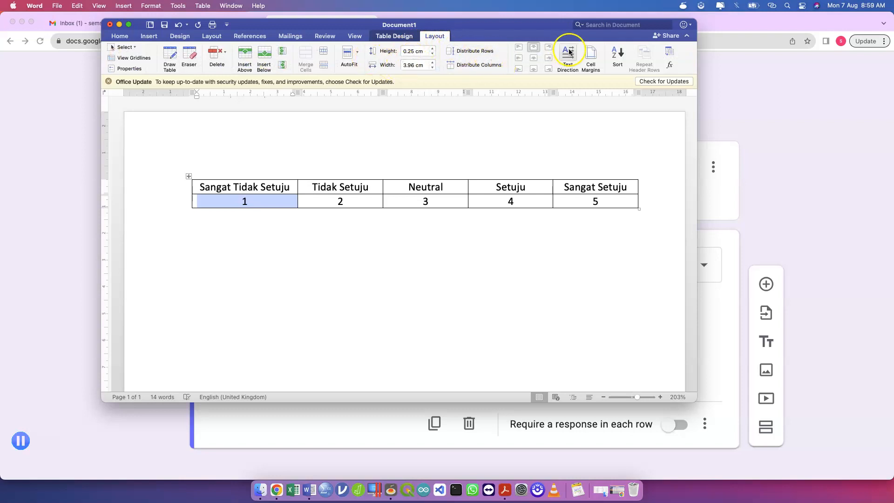
click(393, 40)
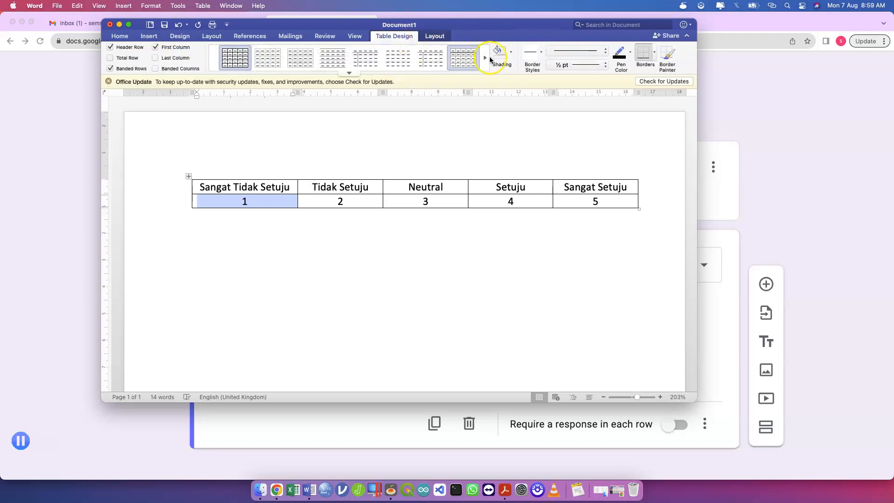
click(511, 57)
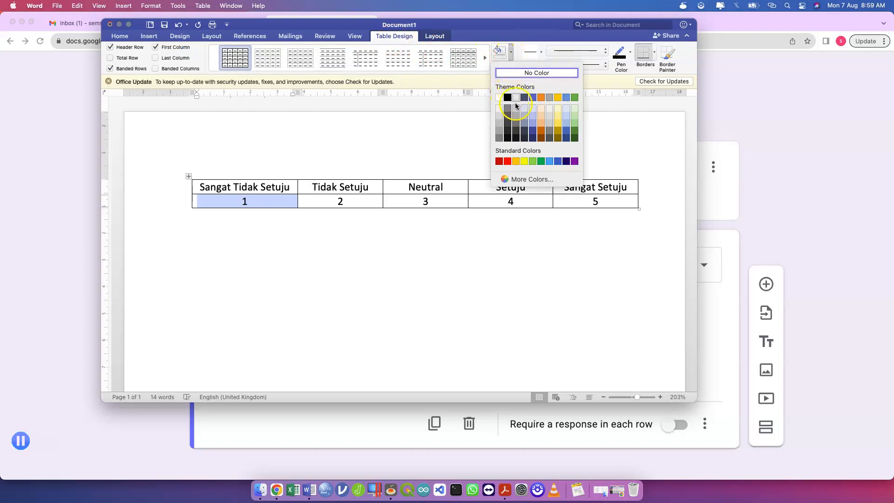
click(517, 108)
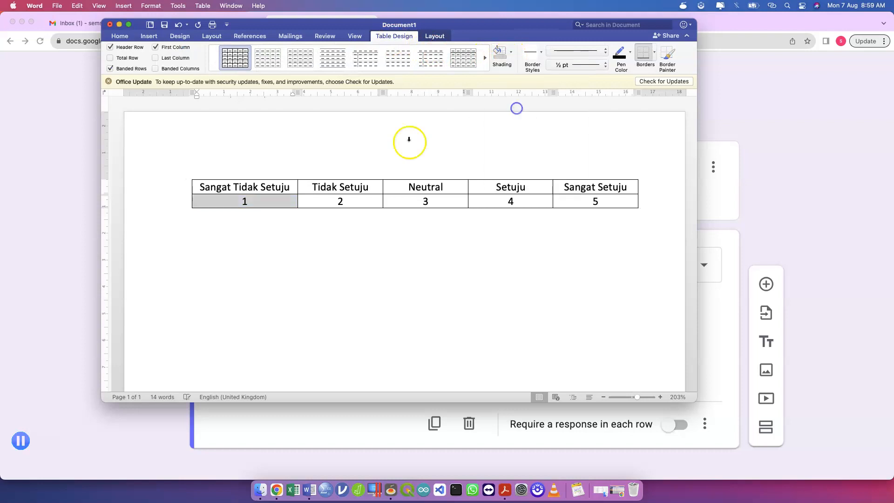
Shade the table cell containing 2 with the next darker tone of the same grey theme colour.
double_click(373, 200)
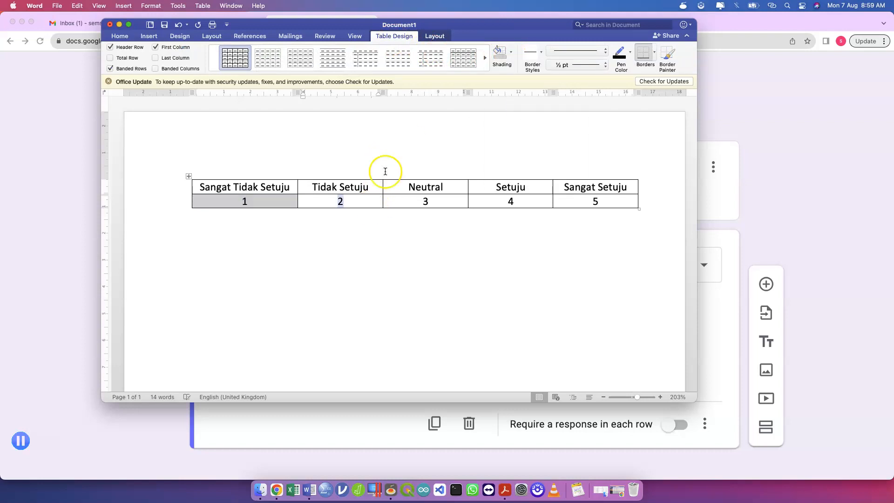
click(299, 200)
click(511, 52)
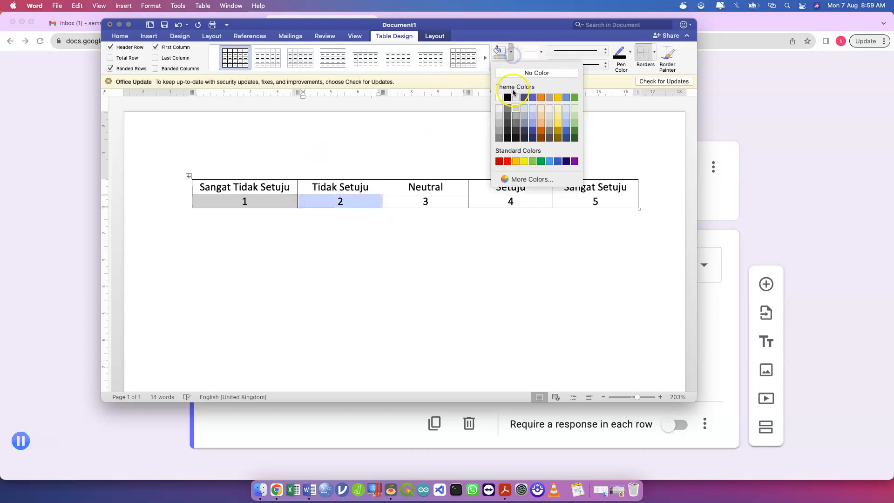
click(517, 115)
key(Tab)
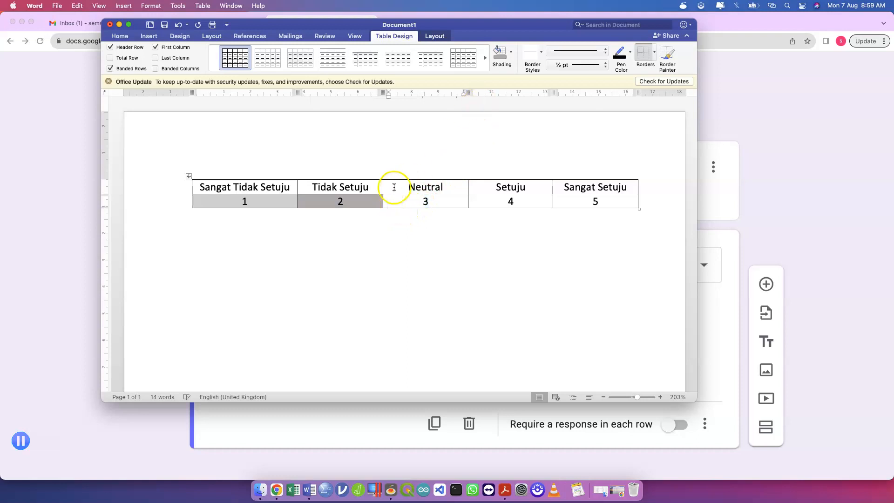
Shade the table cell containing 3 with the middle dark grey tone of the same theme colour.
click(386, 202)
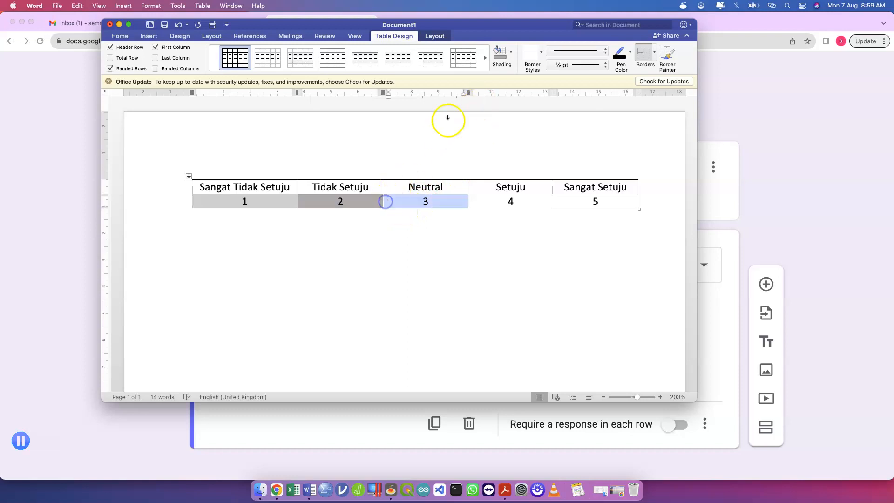
click(511, 52)
click(517, 124)
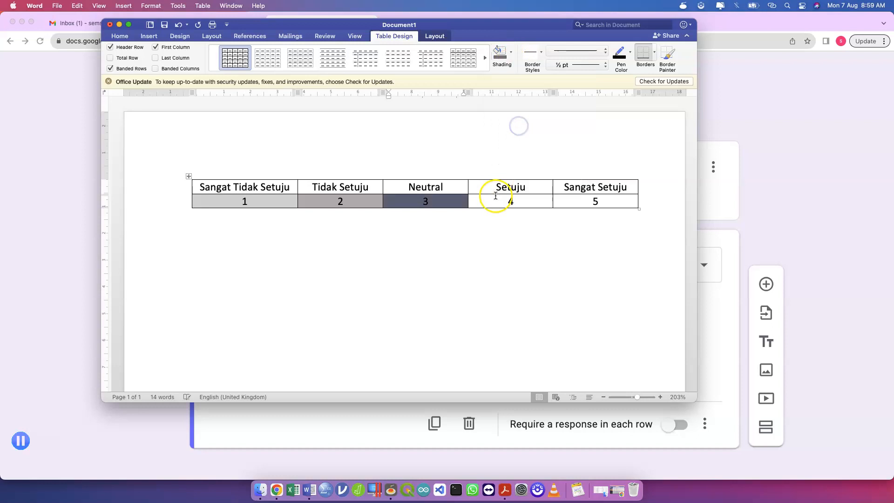
Shade the table cell containing 4 with the second-darkest tone of the same grey theme colour.
click(471, 206)
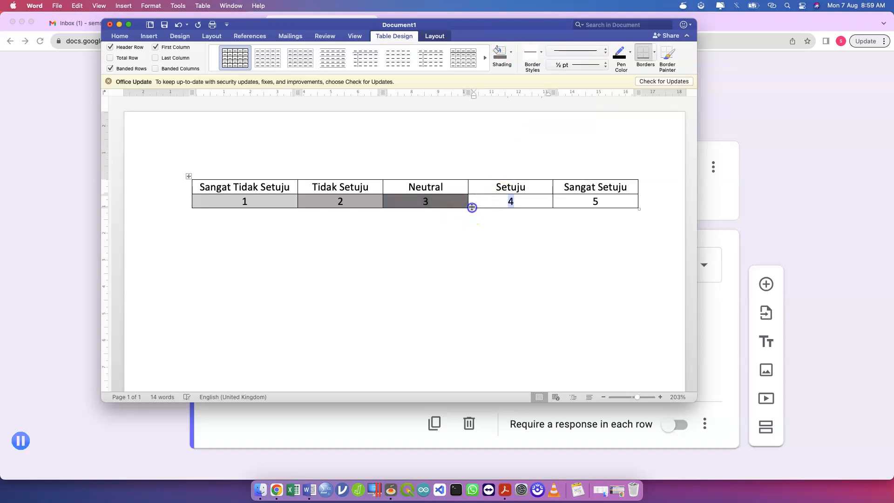
click(471, 204)
click(471, 205)
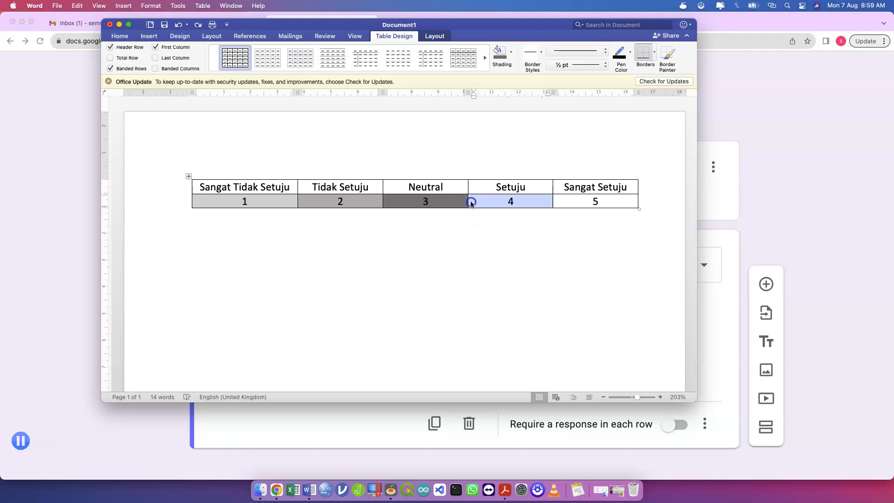
click(510, 59)
click(516, 132)
click(535, 208)
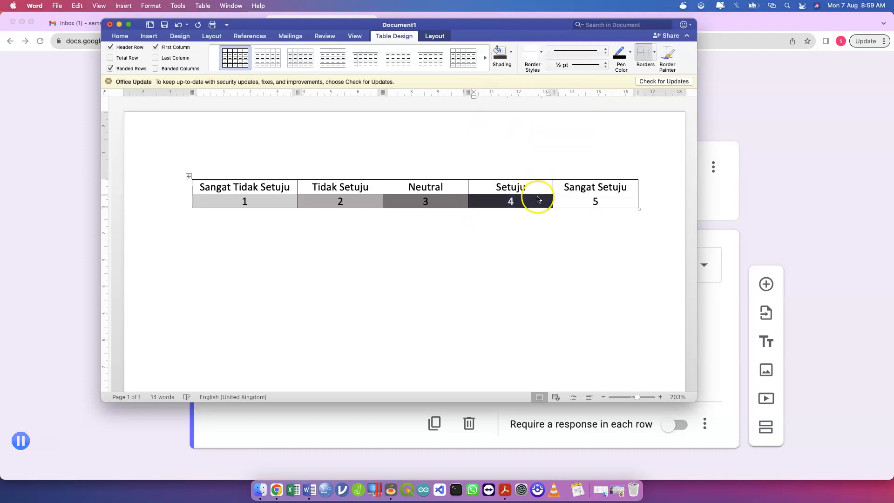
Shade the table cell containing 5 with the darkest, near-black tone of the same grey theme colour.
click(559, 206)
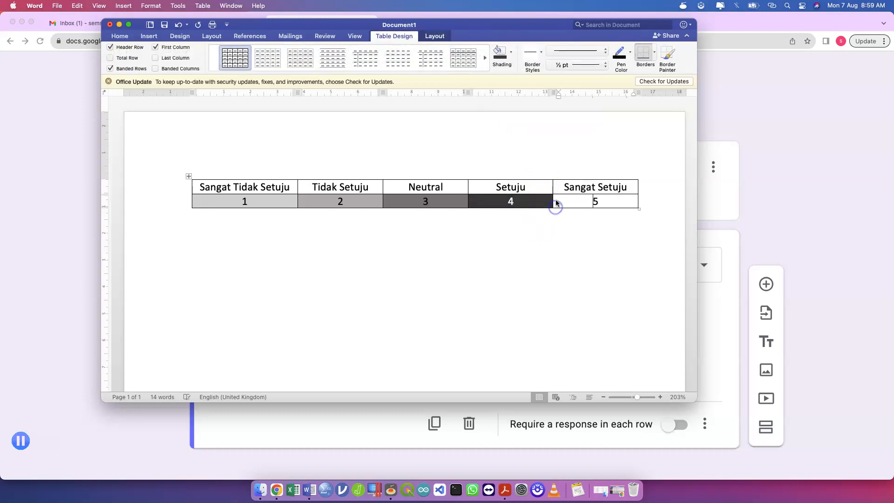
click(556, 204)
click(512, 54)
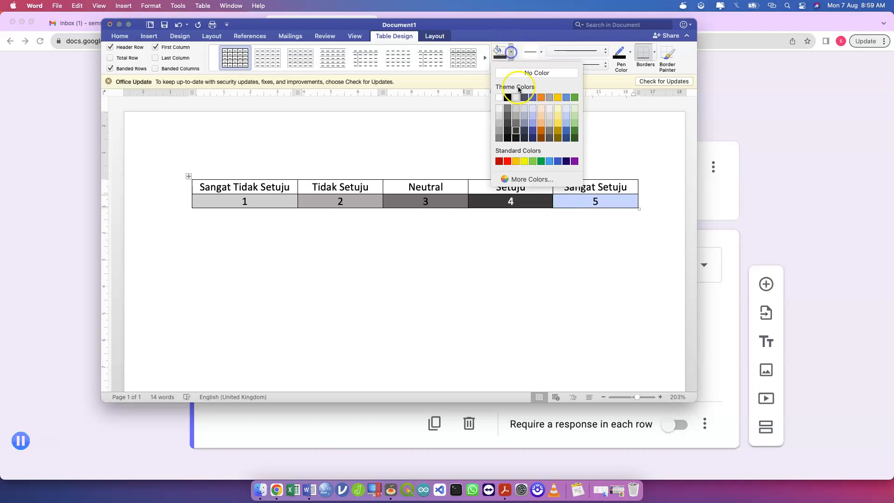
click(516, 138)
click(495, 240)
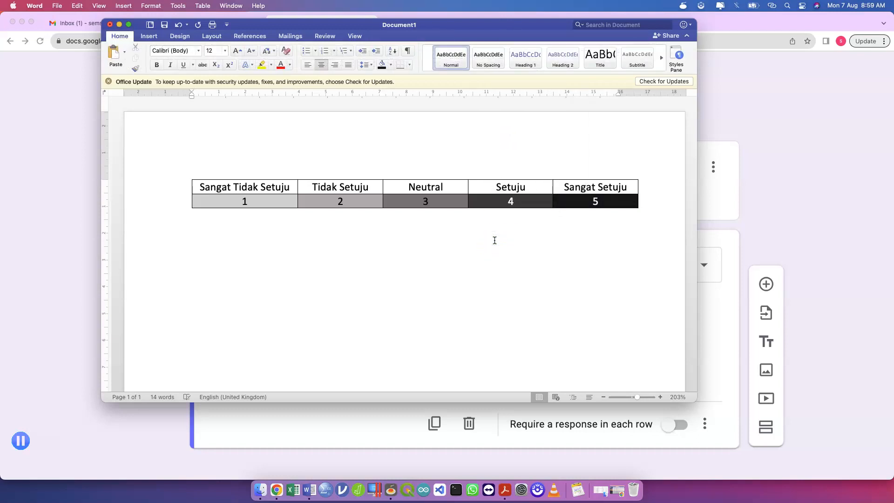
Take a screenshot of only the scale table, check the captured image in its preview and close the preview.
click(190, 175)
drag(189, 175, 640, 210)
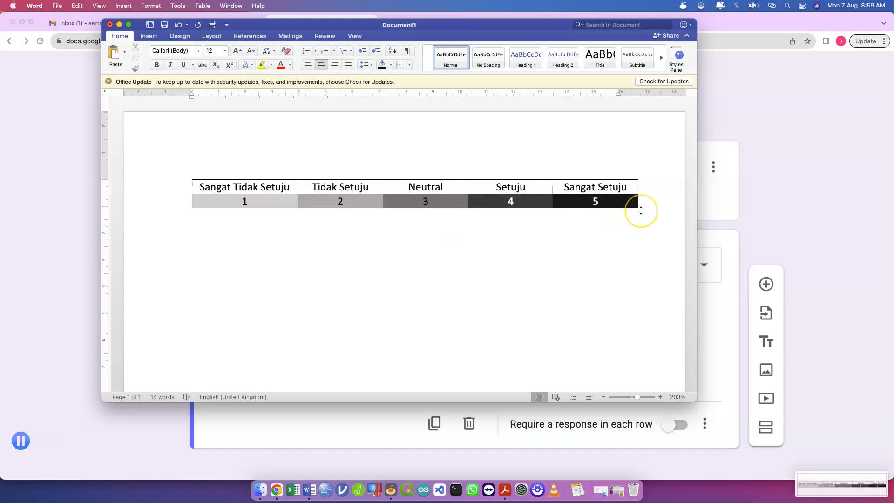
click(853, 487)
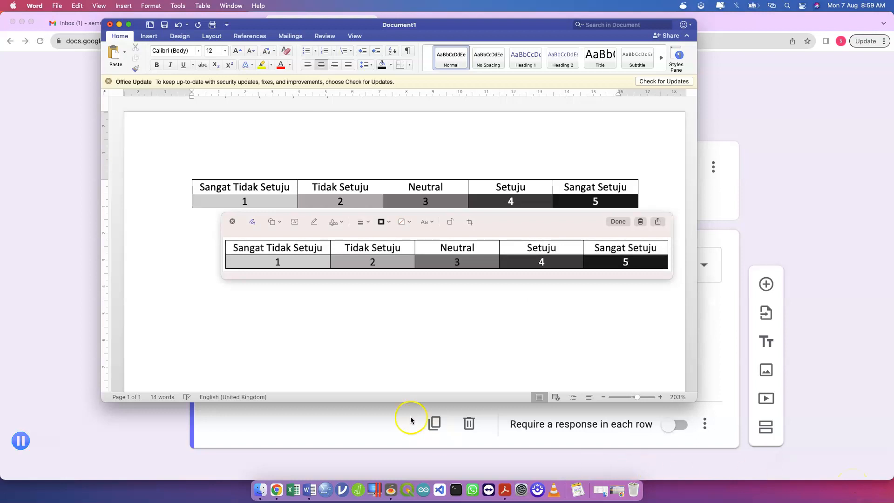
click(231, 223)
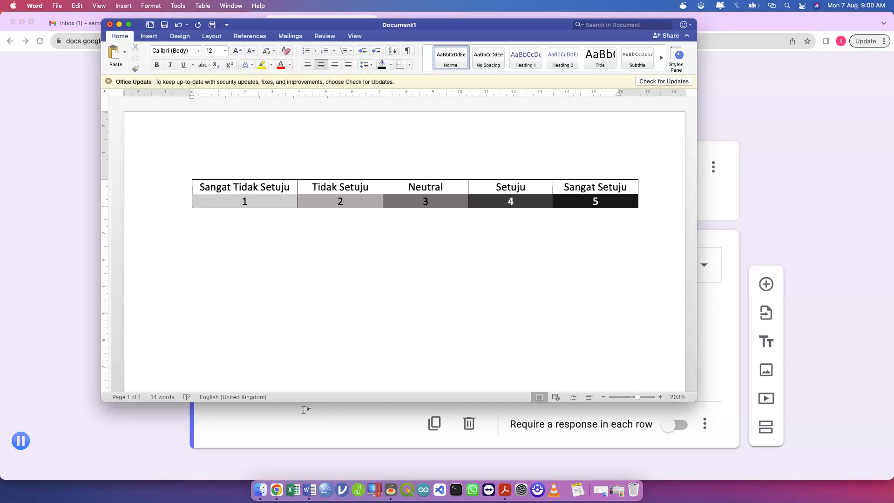
Switch back to Google Forms and enter the grid question "Sila jawab soalan berdasarkan skala yang diberi. Skala ini menentukan jawapan anda.".
click(332, 415)
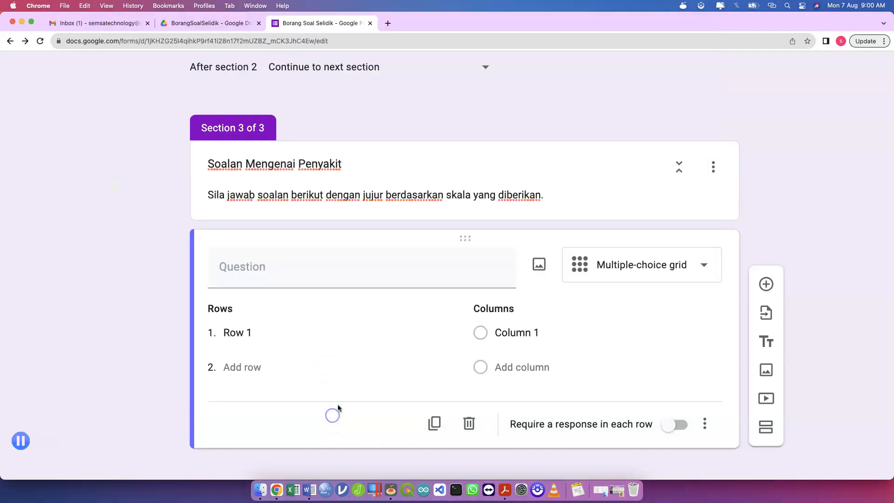
click(454, 274)
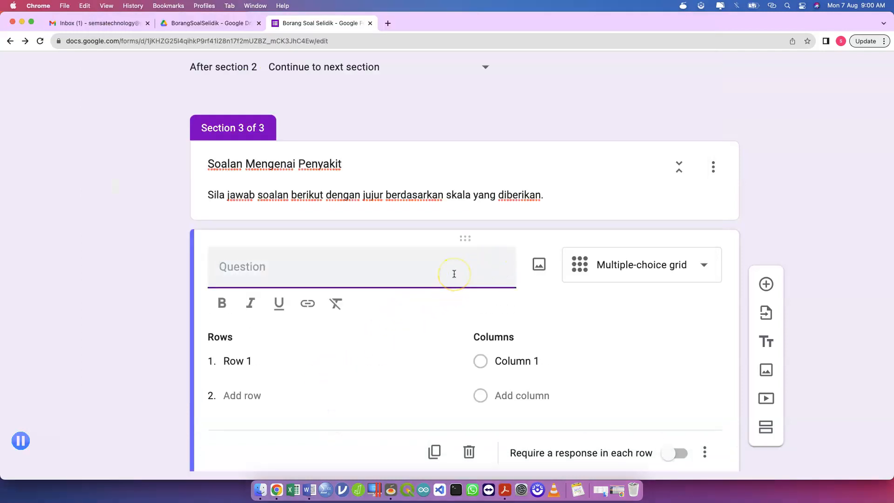
text(Sila jawab soalan ber)
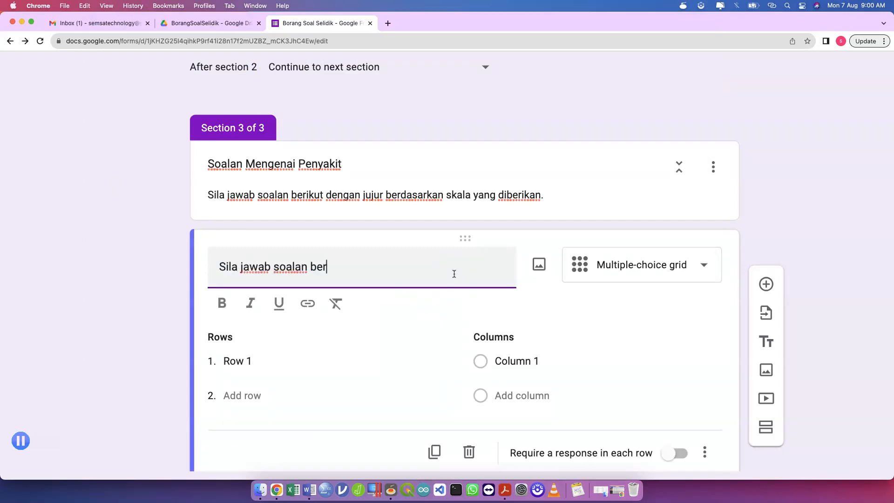
text(dasarkan skala yang diber)
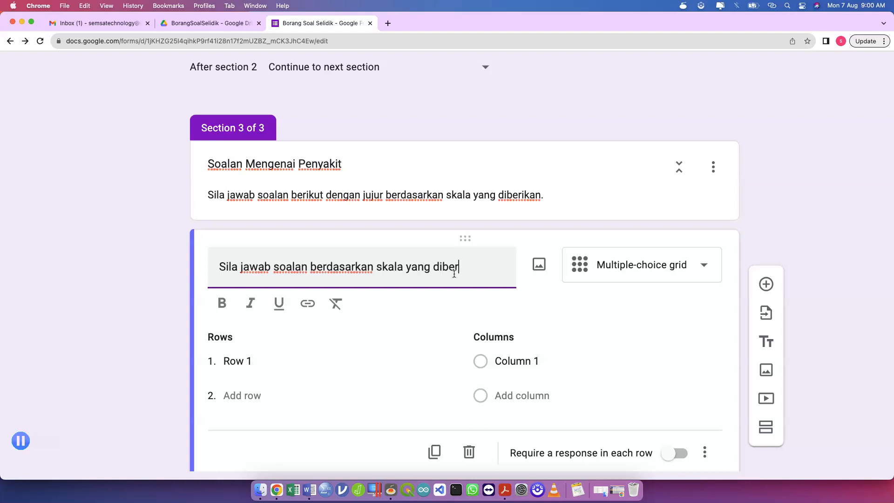
text(i. Skala ini menentukan jawapan anda.)
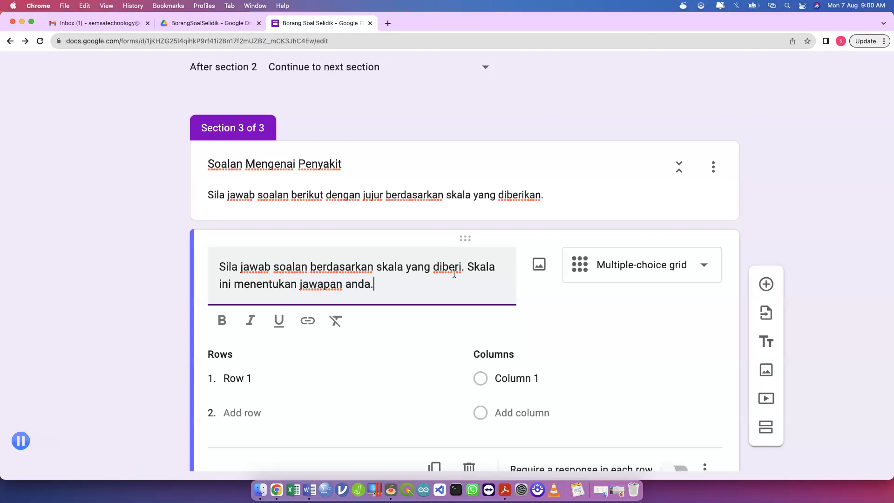
Add the scale table screenshot "Screenshot 2023-08-07 at 8.59.44 AM" from the 1.Screenshort folder in Downloads as the grid question's image.
click(543, 267)
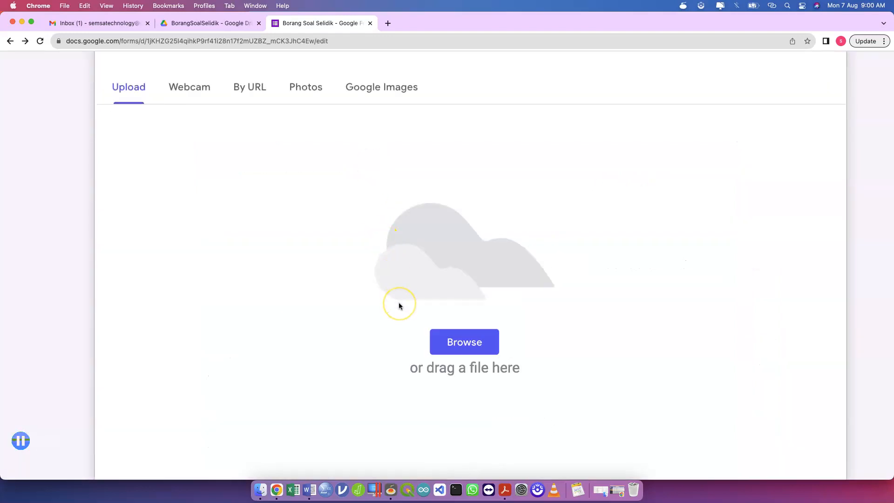
key(ctrl+Up)
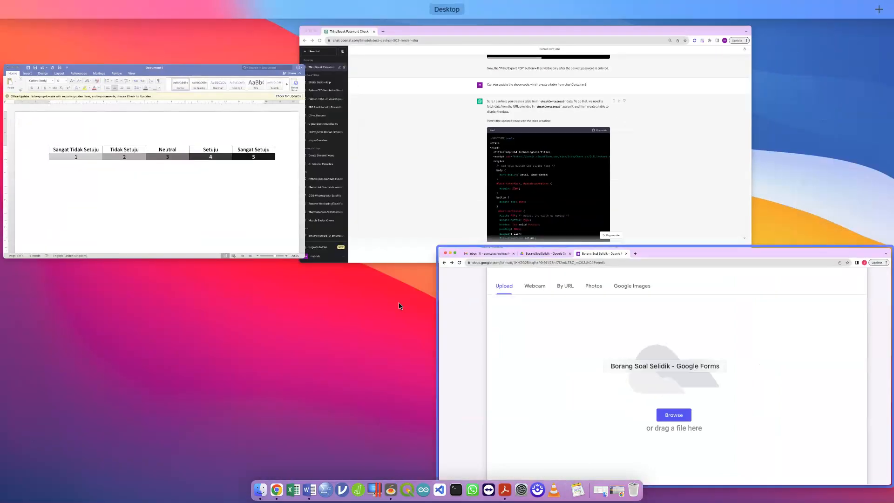
click(505, 369)
click(465, 343)
click(454, 337)
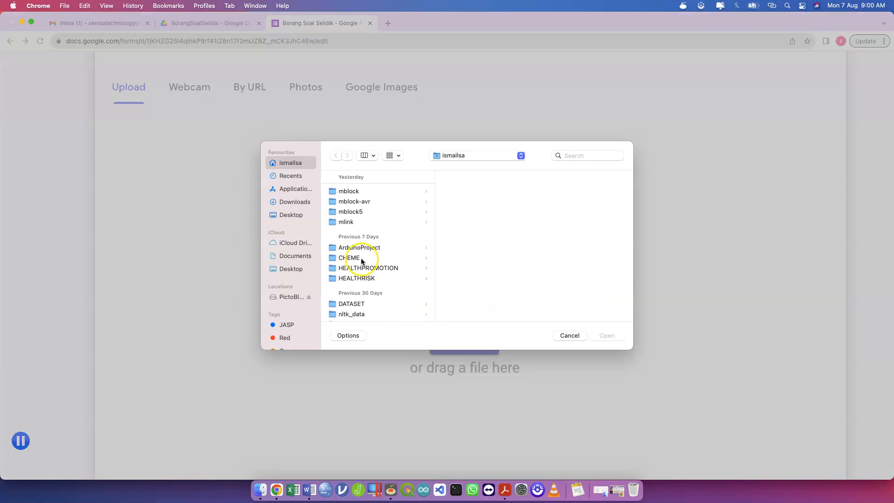
click(293, 203)
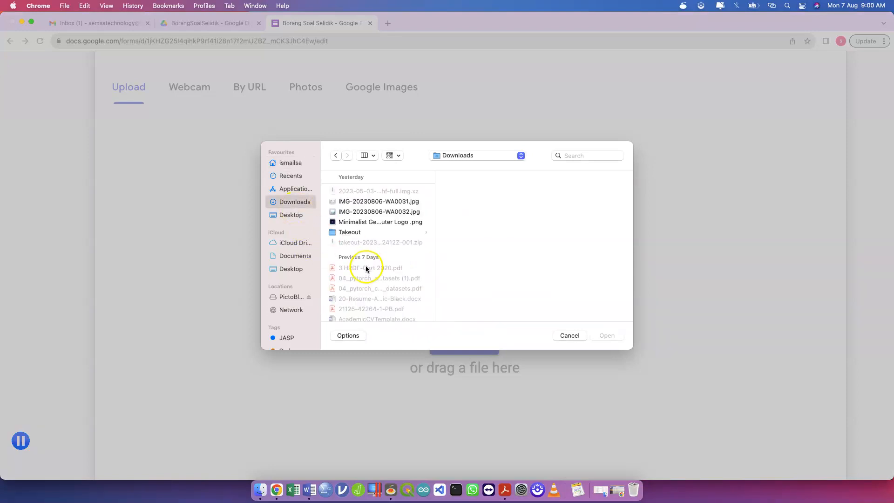
text(1.s)
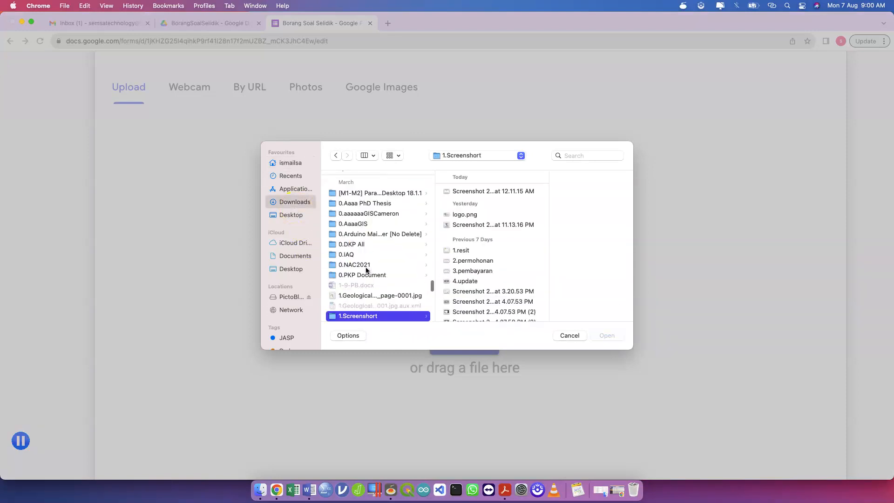
click(488, 191)
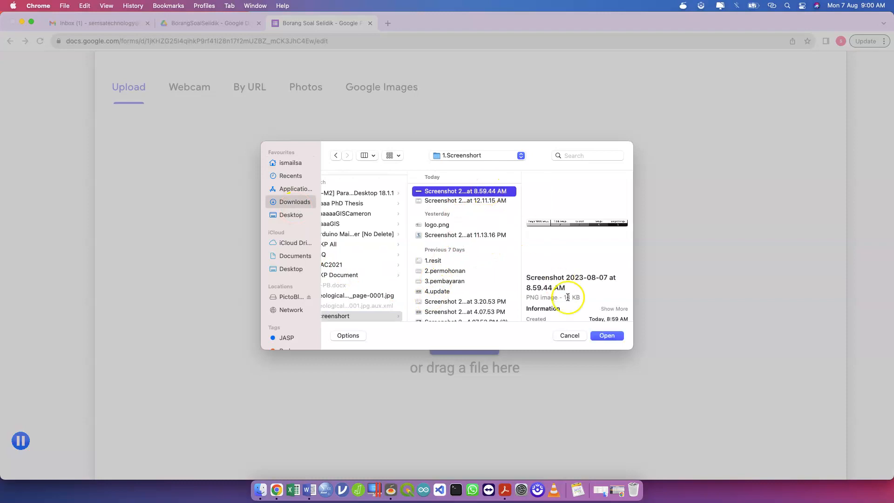
click(608, 335)
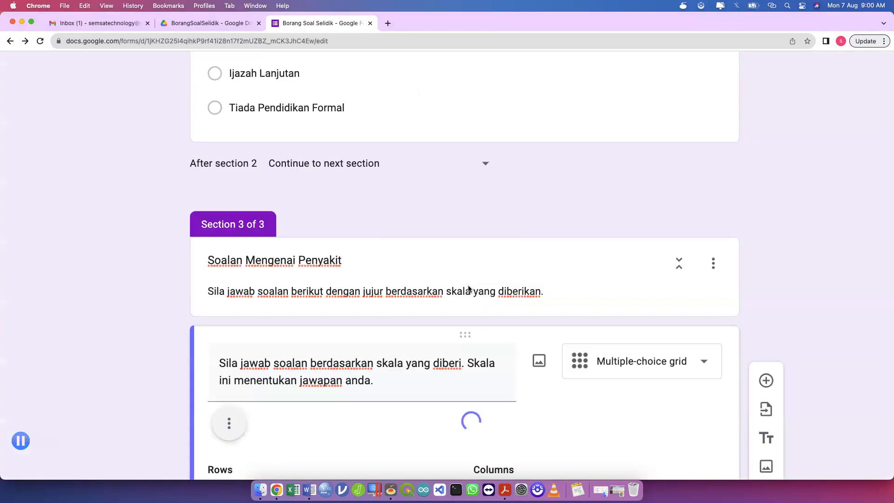
click(422, 389)
Set the grid's columns to 1, 2, 3, 4 and 5, and require a response in each row.
scroll(410, 390, down, 3)
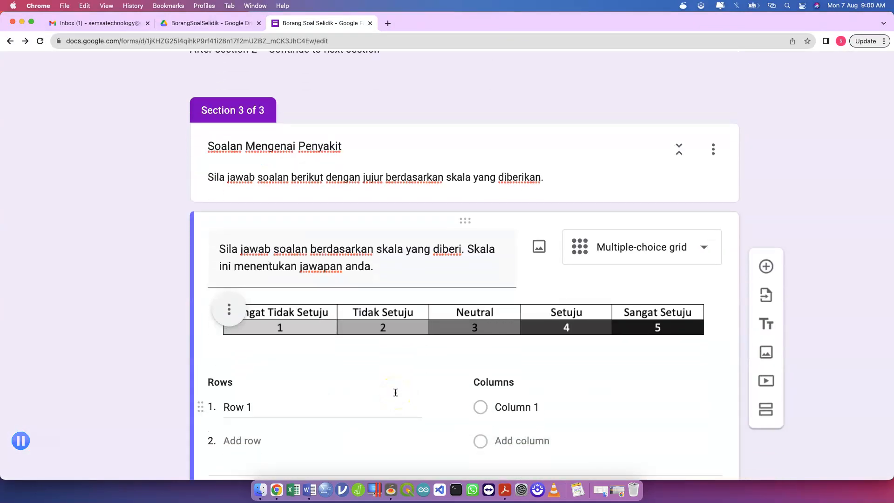
scroll(395, 393, down, 2)
click(537, 311)
text(1)
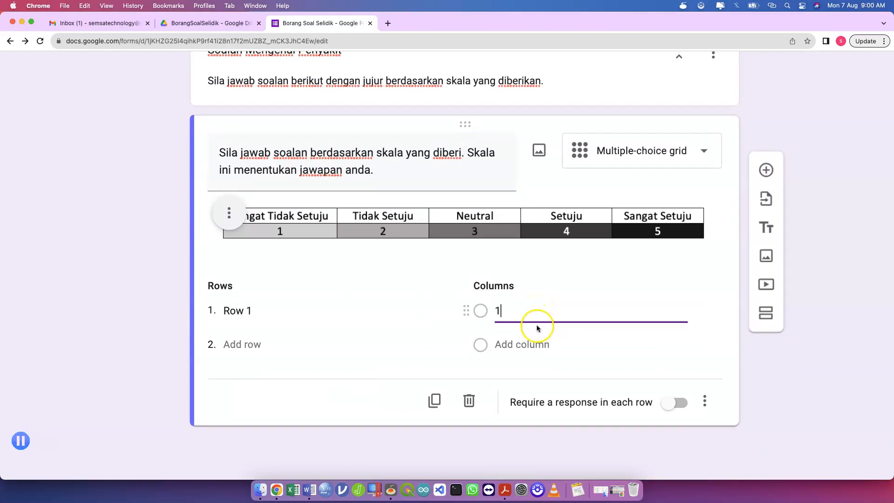
click(533, 342)
text(2)
click(529, 377)
text(3)
click(518, 408)
text(4)
click(518, 447)
text(5)
scroll(577, 419, down, 3)
click(679, 403)
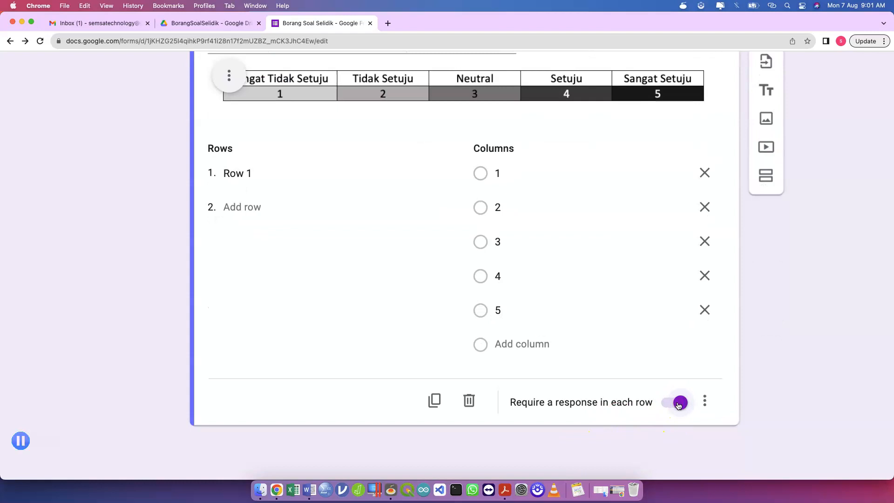
Set the grid's first row to "1. Denggi berpunca dari bakteria".
scroll(509, 341, up, 3)
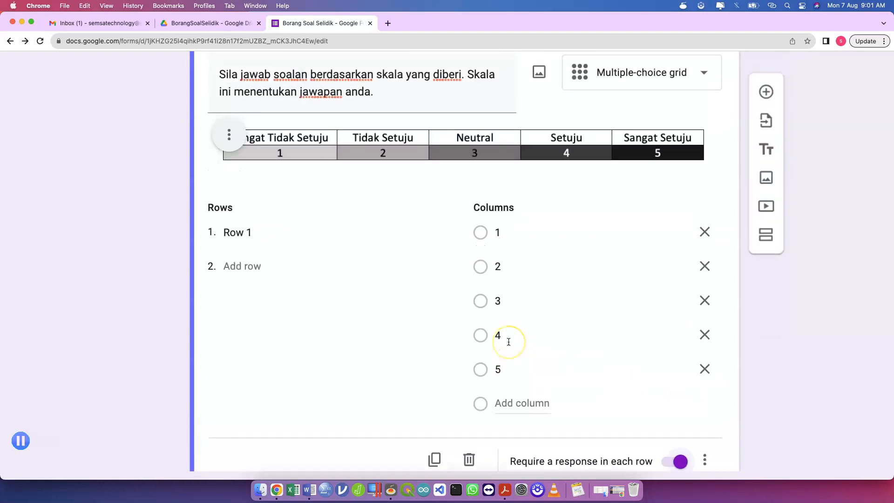
click(282, 274)
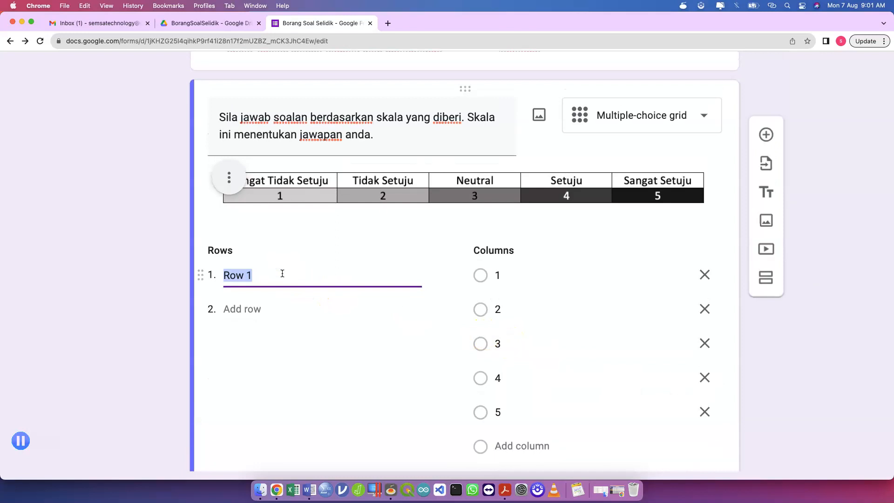
text(1. Denggi berpunca dari bakteria)
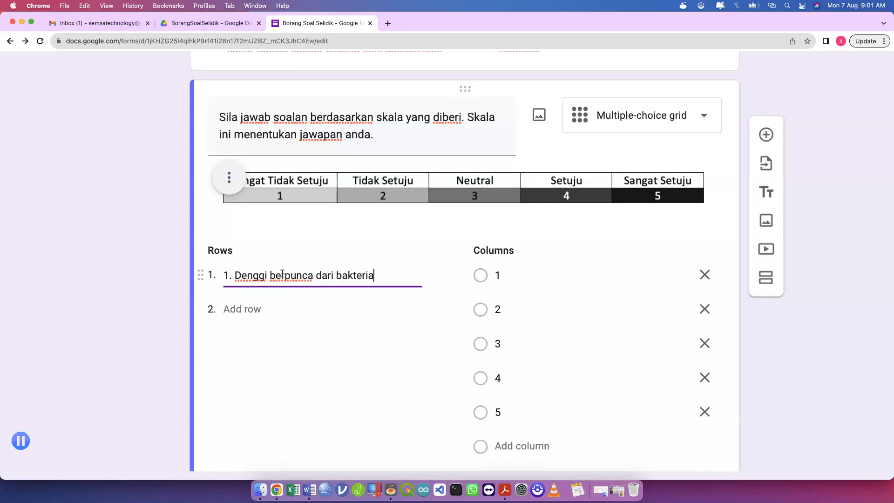
Add a second grid row reading "2. Denggi dapat disebarkan melalui nyamuk Aedes".
click(242, 309)
text(2.)
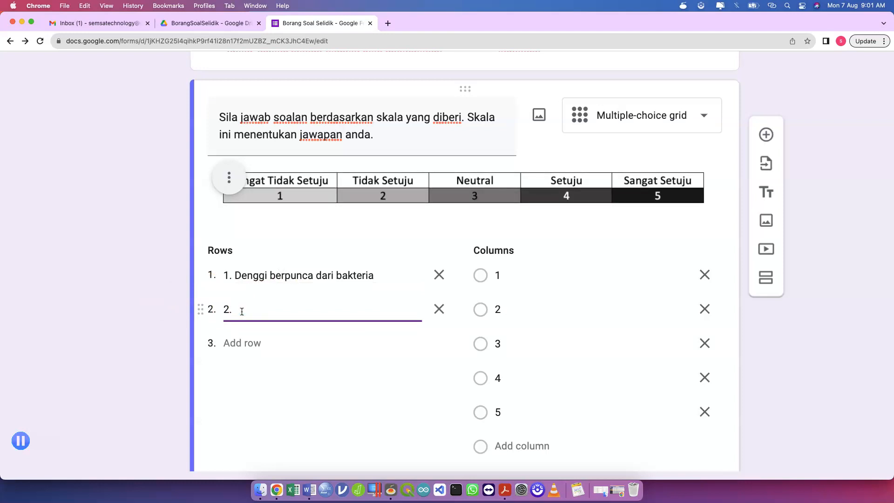
text( Denggi dapat disebarkan )
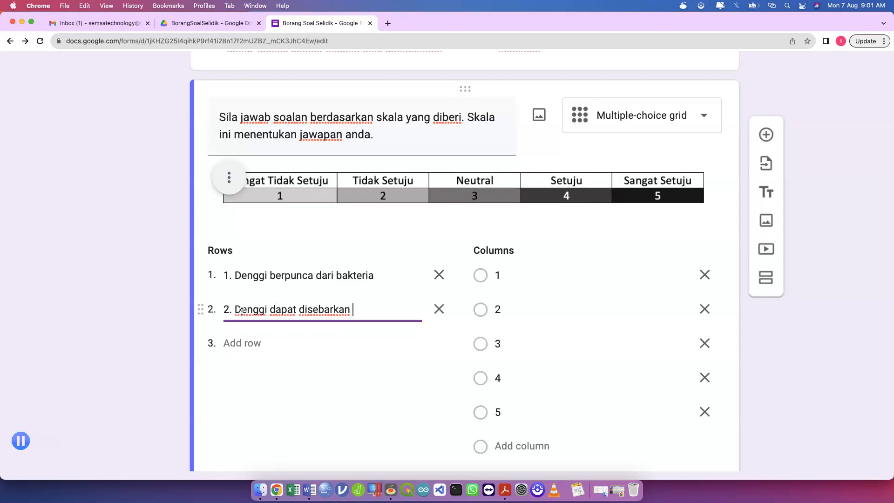
text(melaui nyamuk Aeded)
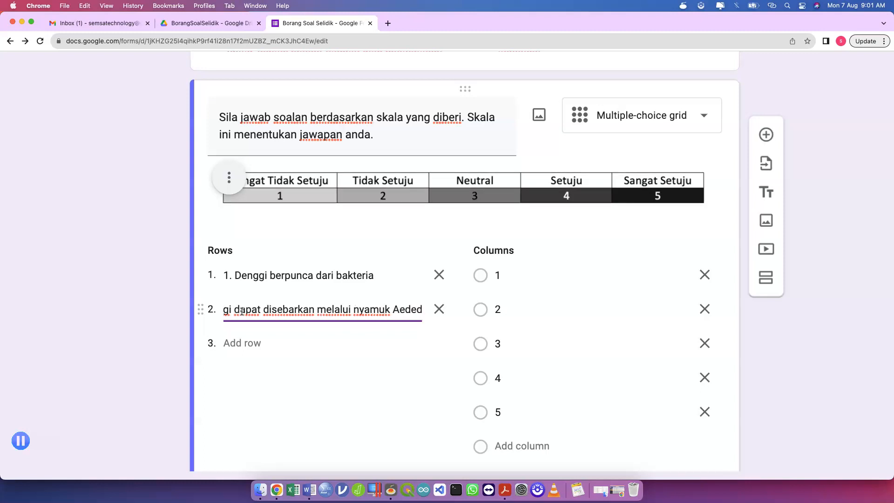
key(BackSpace)
text(s)
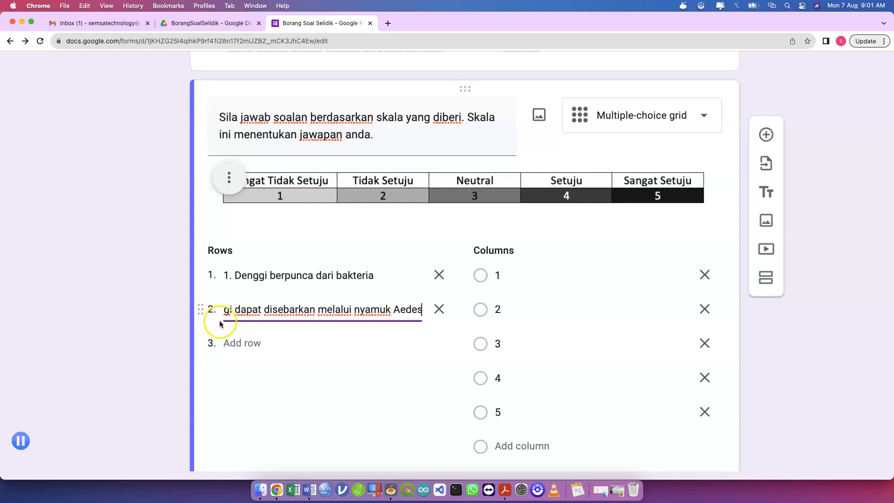
Add a third grid row reading "3. Penyakit Demam Denggi boleh menyebabkan kematian".
click(242, 343)
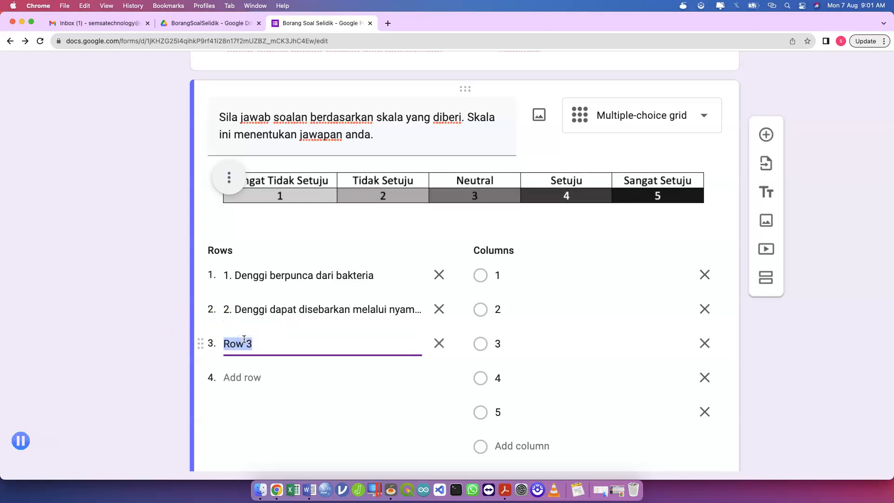
text(3. Penyakit demam den)
key(BackSpace)
key(BackSpace)
key(BackSpace)
key(BackSpace)
key(BackSpace)
key(BackSpace)
key(BackSpace)
key(BackSpace)
key(BackSpace)
key(BackSpace)
text(Demam Denggi boleh menyebabkan )
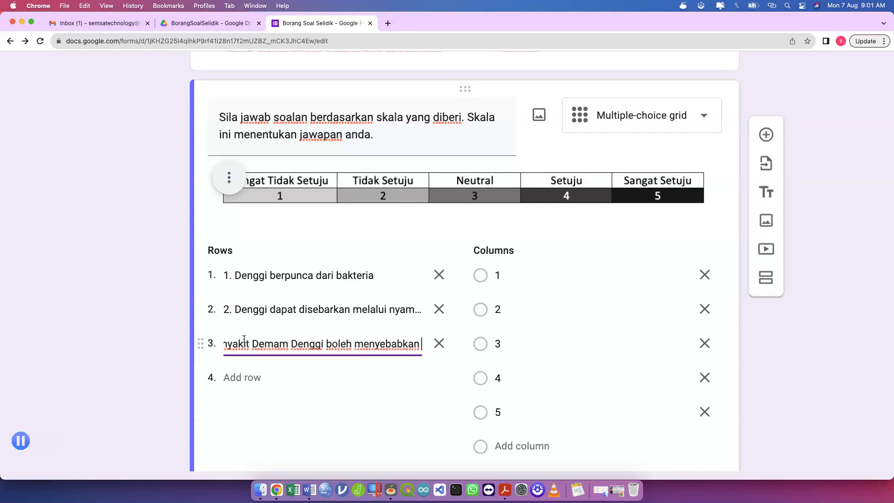
text(maut)
key(BackSpace)
key(BackSpace)
key(BackSpace)
key(BackSpace)
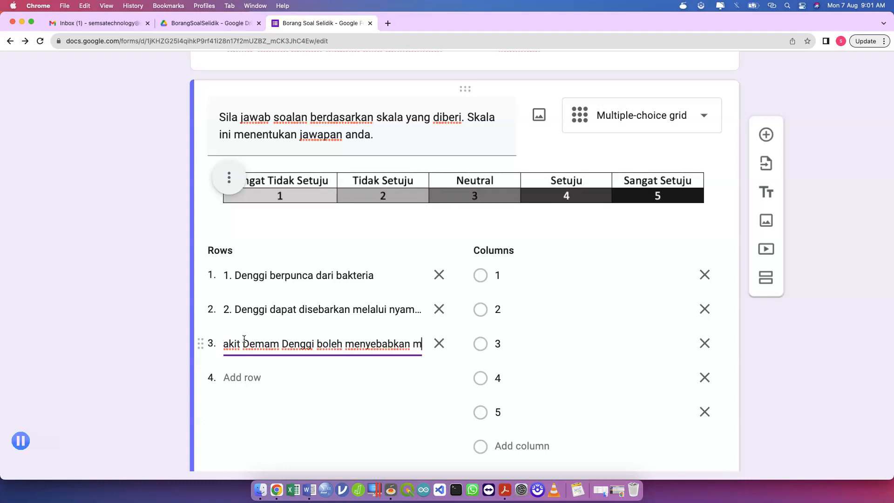
text(kematian)
Add a fourth grid row reading "4. Penyakit Deman Denggi mempunyai rawatan khusus".
click(238, 377)
text(4)
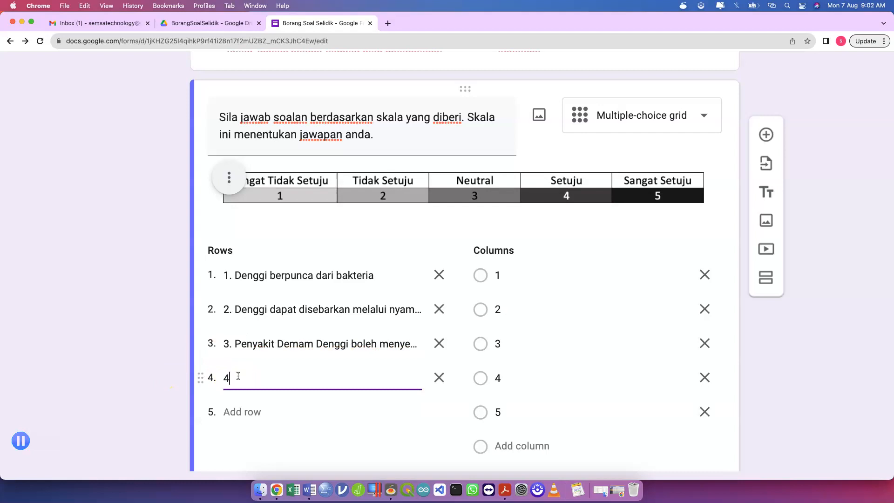
text(. Penyakit dem)
key(BackSpace)
key(BackSpace)
key(BackSpace)
text(Deman Denggi mempunyai rawatan khusus)
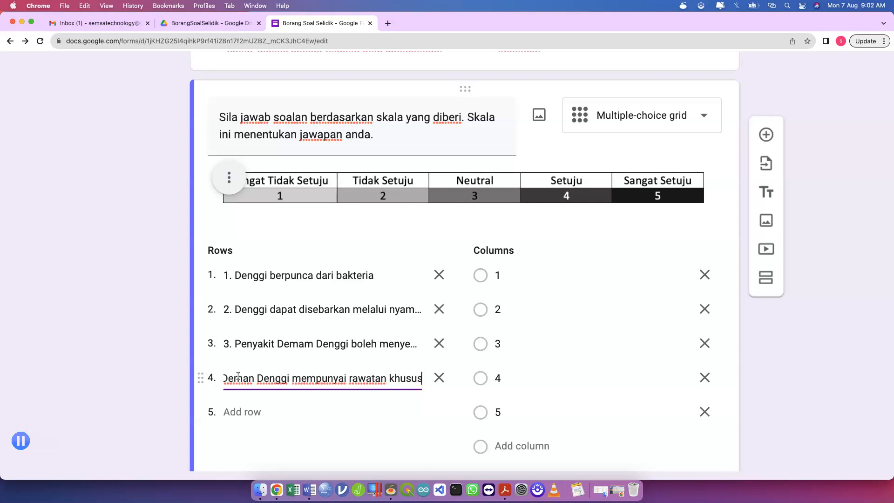
Add a fifth grid row reading "5. Memusnahkan tempat pembiakan denggi mampu mencegah".
click(228, 412)
text(5)
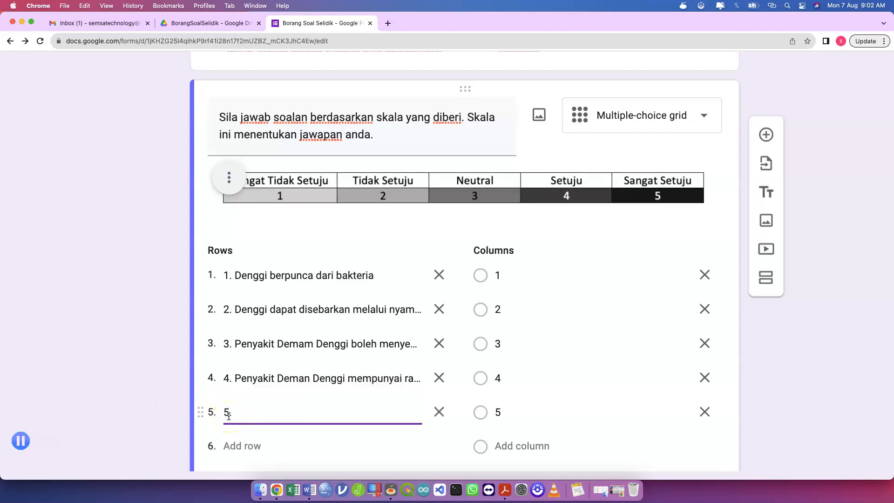
text(. Memberi)
key(BackSpace)
key(BackSpace)
key(BackSpace)
key(BackSpace)
text(emusnahkan)
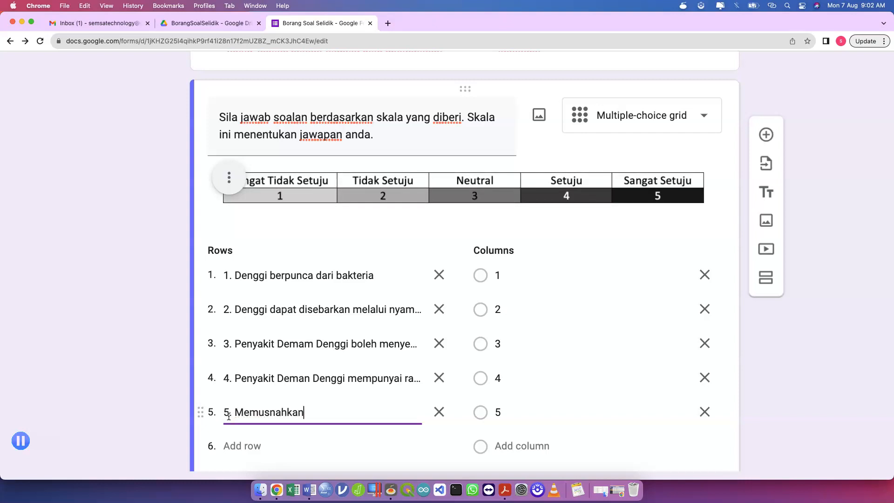
text( tempat pem)
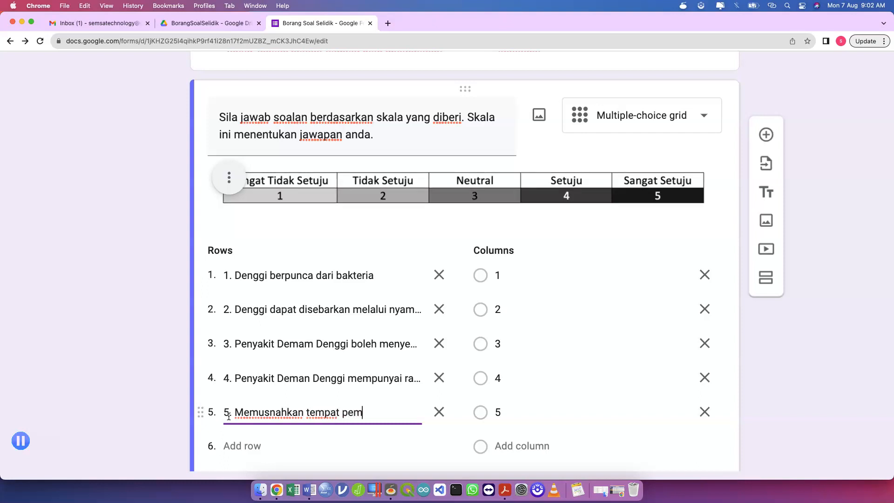
text(biakan denggi )
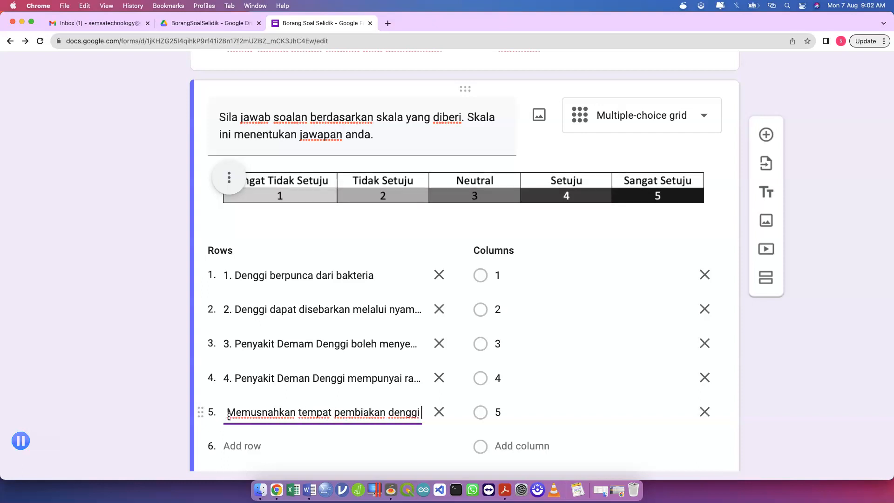
text(mampu mencegah)
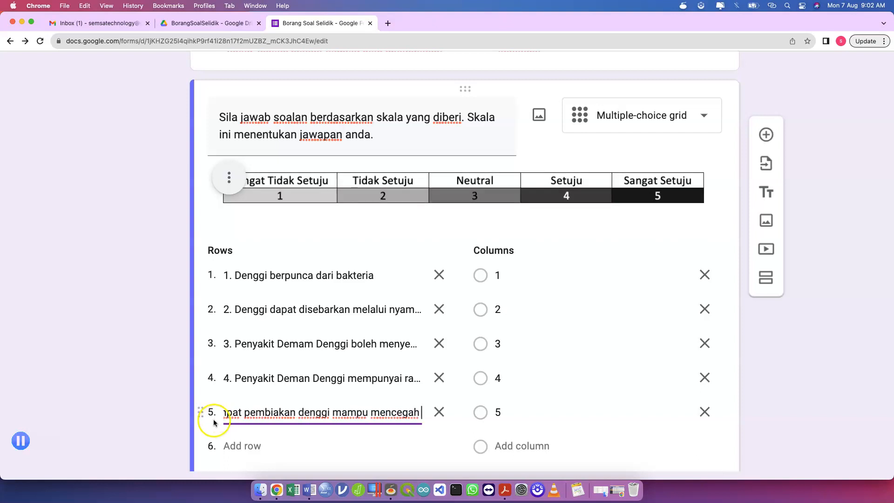
Replace the word "denggi" after "pembiakan" in the fifth grid row with "nyamuk".
double_click(275, 414)
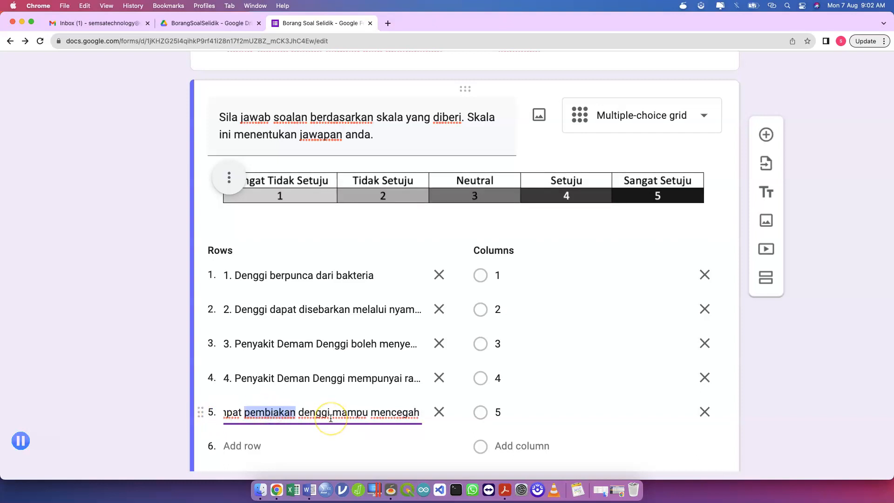
key(BackSpace)
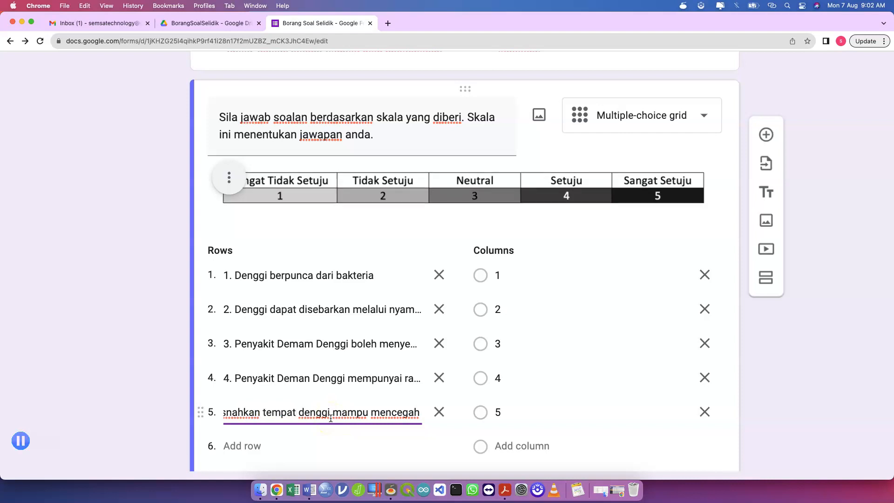
text(pembiakan nyamuk)
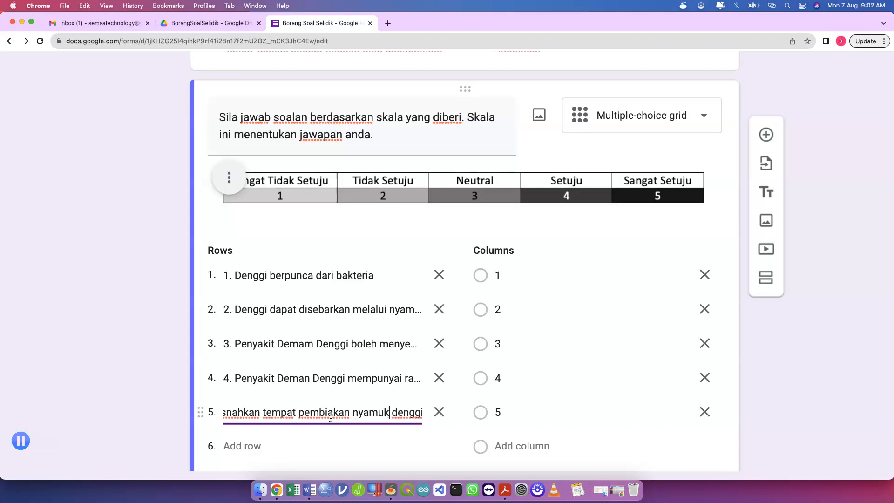
key(alt+shift+Right)
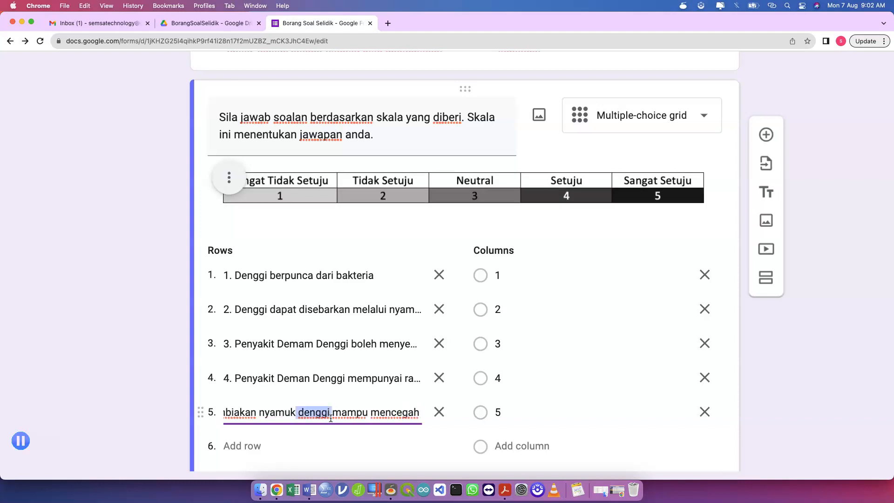
key(BackSpace)
Complete the fifth grid row by adding "penyakit Demam Denggi" after "mencegah".
key(Right)
key(Right)
key(Right)
key(Right)
key(Right)
key(Right)
key(Right)
key(Right)
key(Right)
text(d)
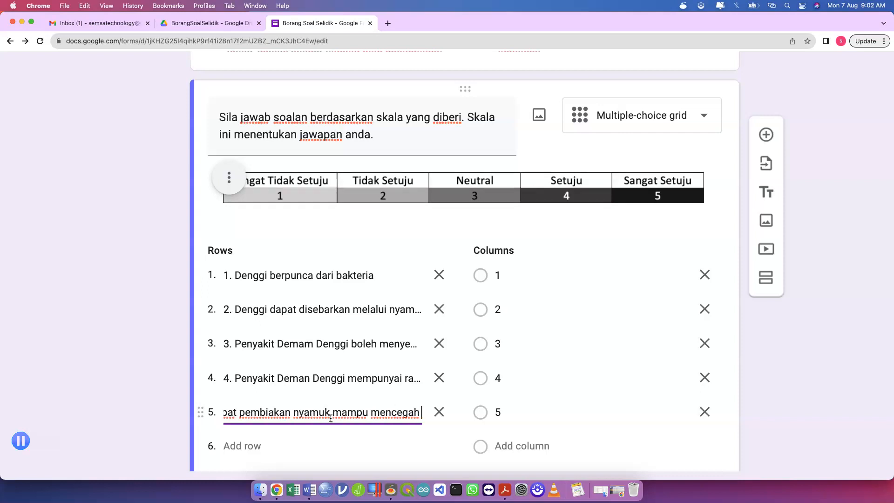
key(BackSpace)
text(penyakit dema)
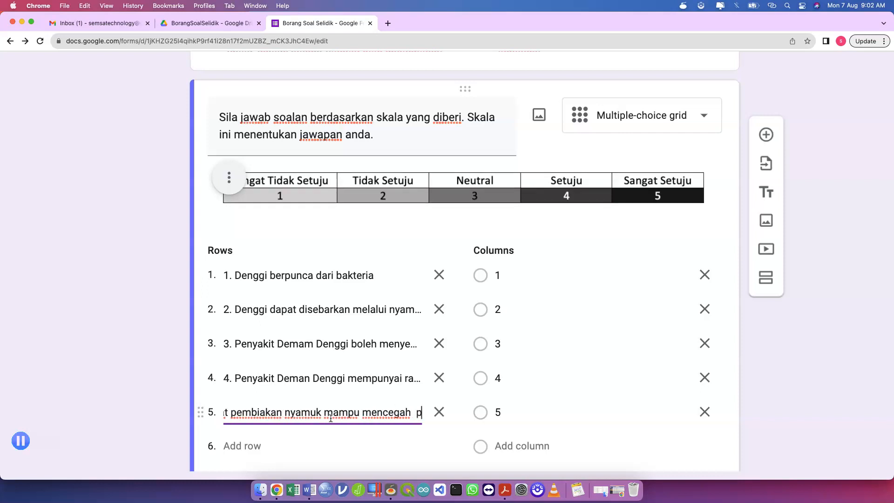
key(BackSpace)
key(BackSpace)
key(BackSpace)
key(BackSpace)
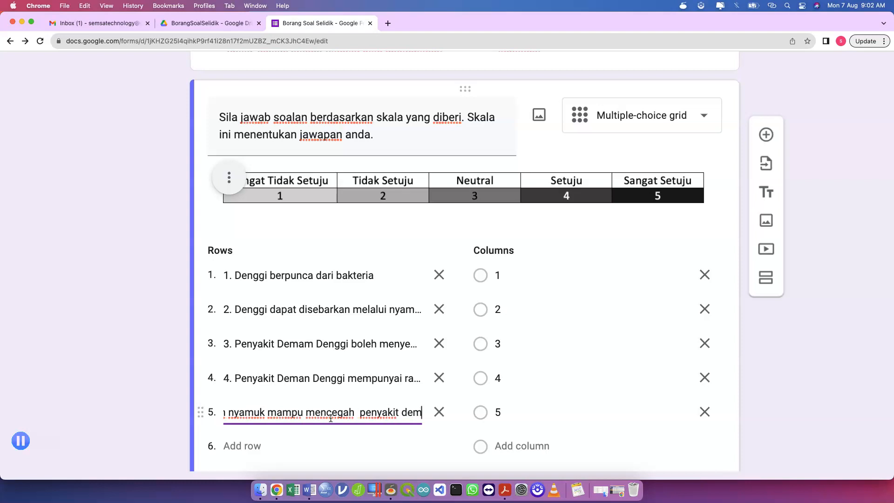
text(Demam Denggi)
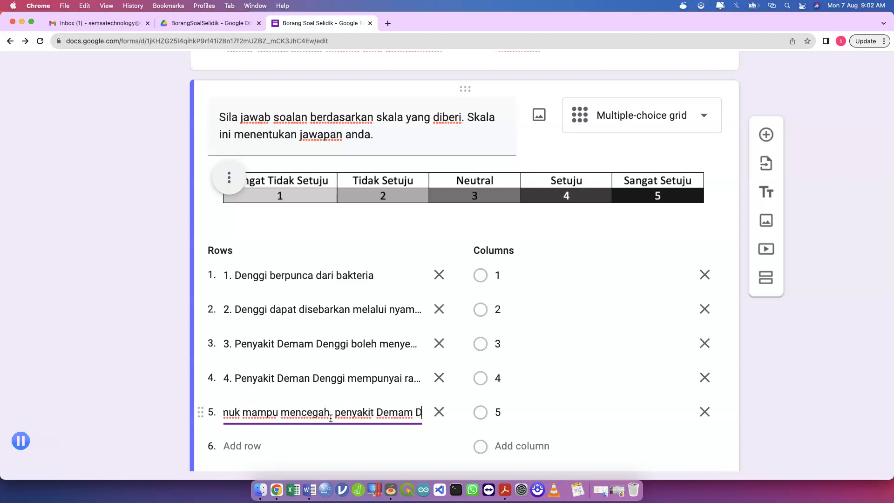
Add a sixth grid row reading "6. Nyamuk jantan akan menghisap darah manusia bagi menyebarkan penyakit".
click(259, 454)
text(7)
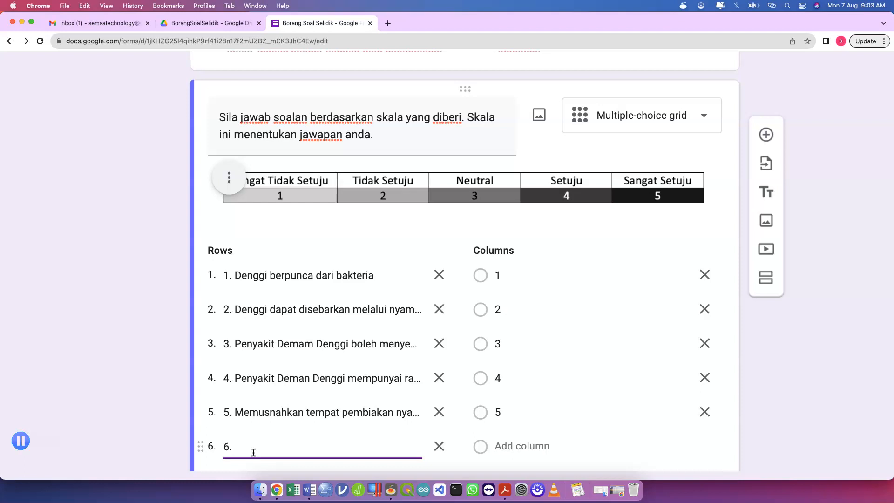
text(Nyamuk jantan akan menghisap darah )
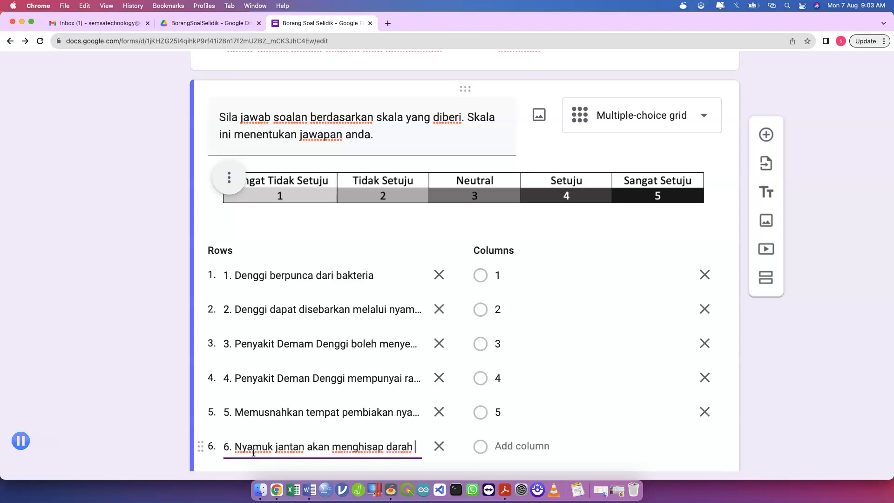
text(ma)
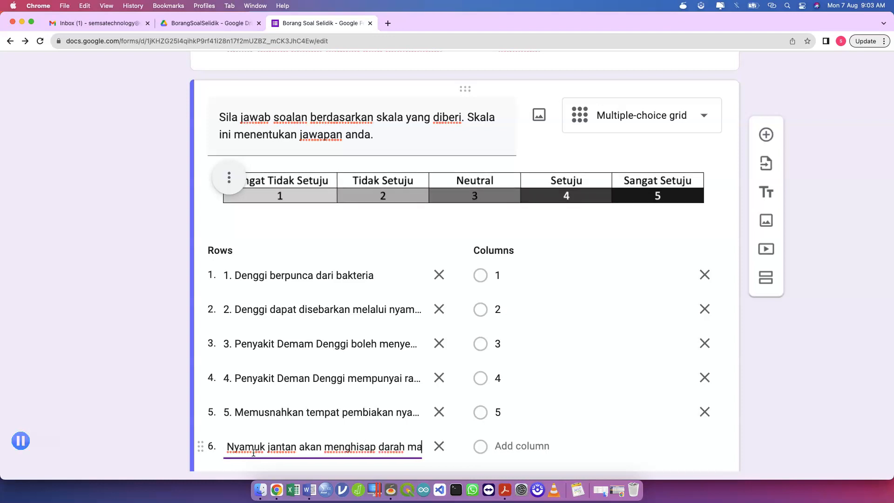
text(nusia bagi mem)
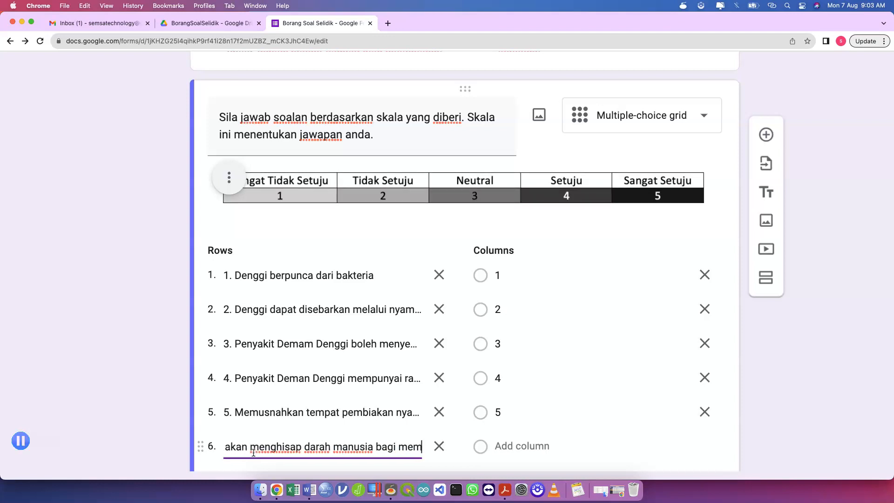
key(BackSpace)
key(BackSpace)
key(BackSpace)
key(BackSpace)
text(m)
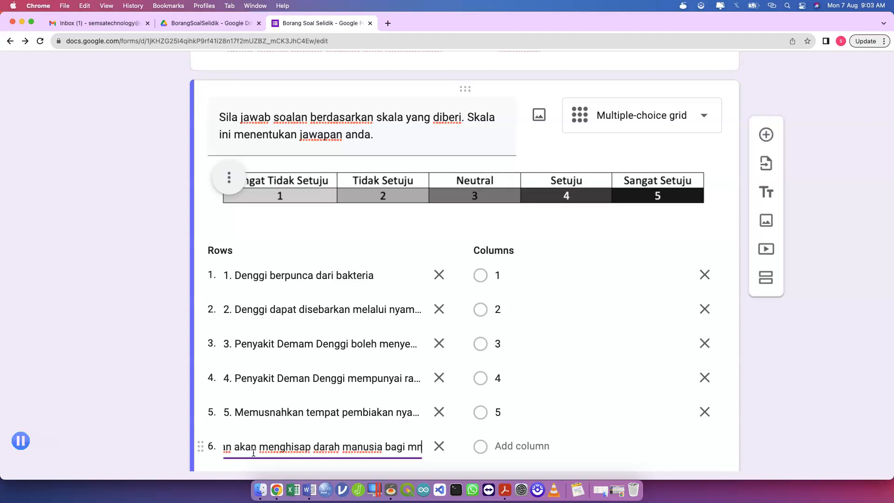
text(barkan v)
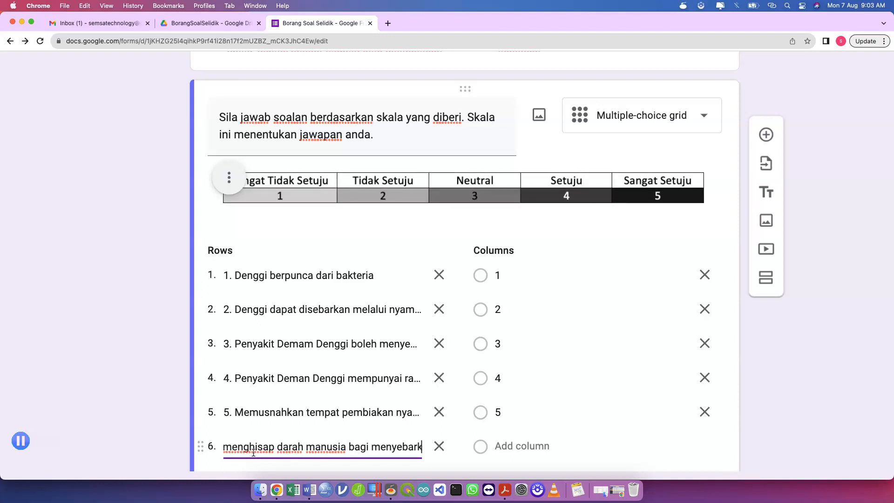
key(BackSpace)
key(BackSpace)
text(penyakit)
Add a seventh grid row reading "7. Tayar adalah satu contoh tempat takungan air bagi nyamuk aedes".
scroll(254, 453, down, 3)
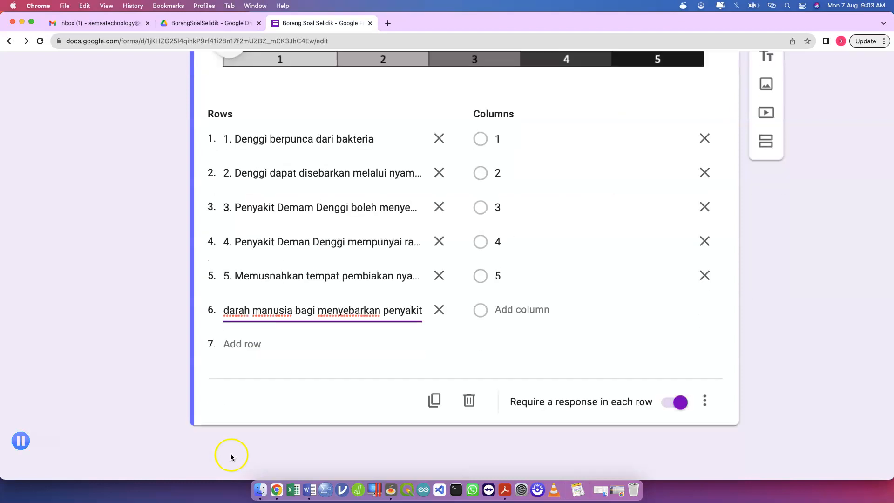
click(262, 349)
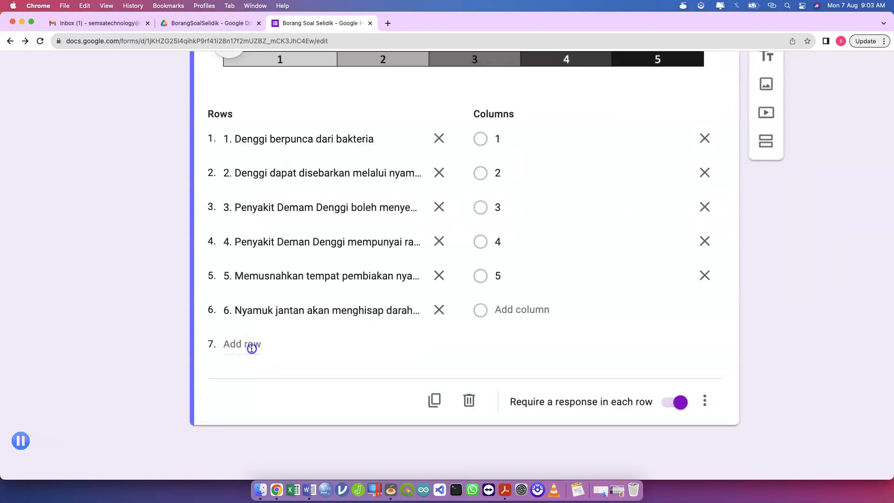
click(252, 345)
text(7.)
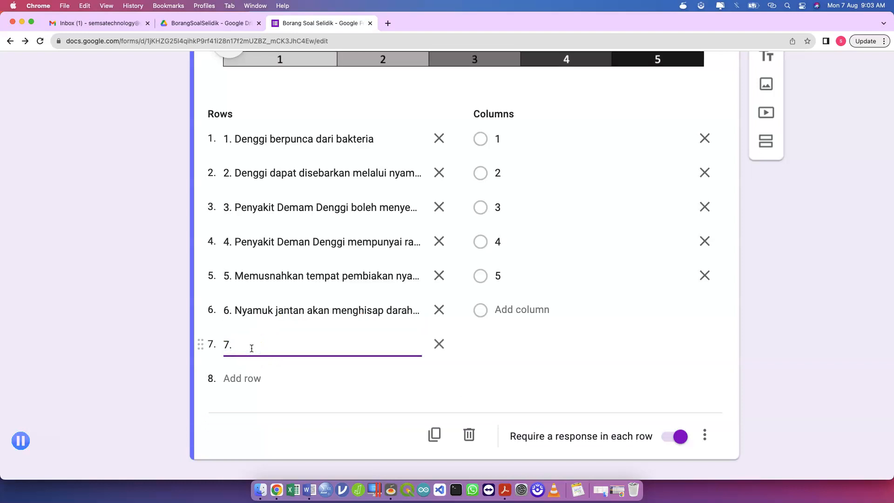
text( Tayar adalah satu contoh tempat takungan air)
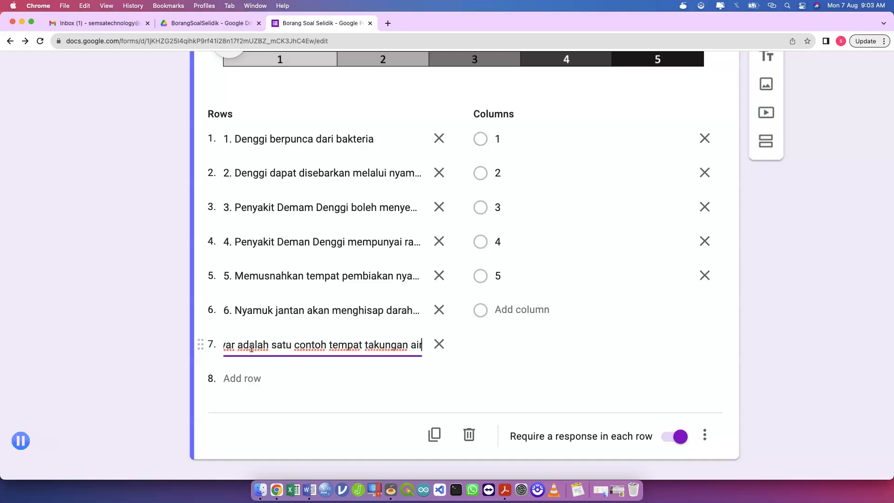
text( bagi)
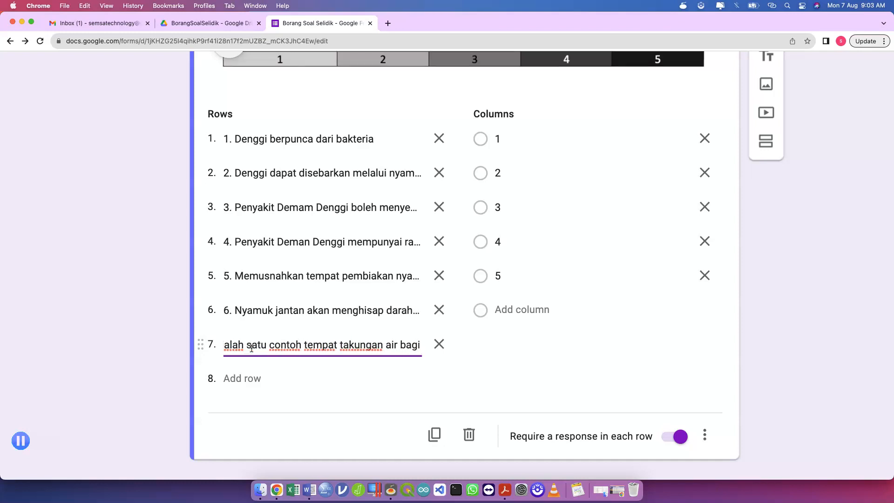
text( nyamuk aeded)
click(215, 381)
text(s)
key(BackSpace)
key(BackSpace)
text(s)
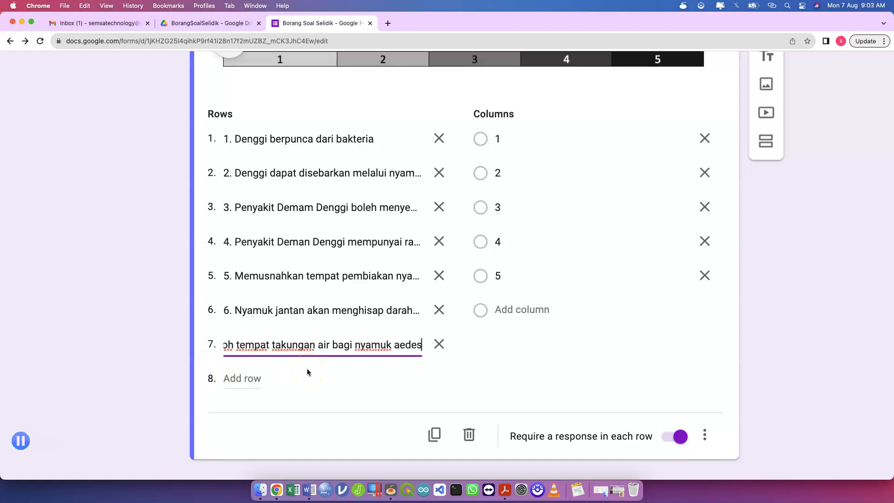
Add an eighth grid row reading "8. Demam dan muntah adalah simptom Demam Denggi".
click(247, 378)
text(8. )
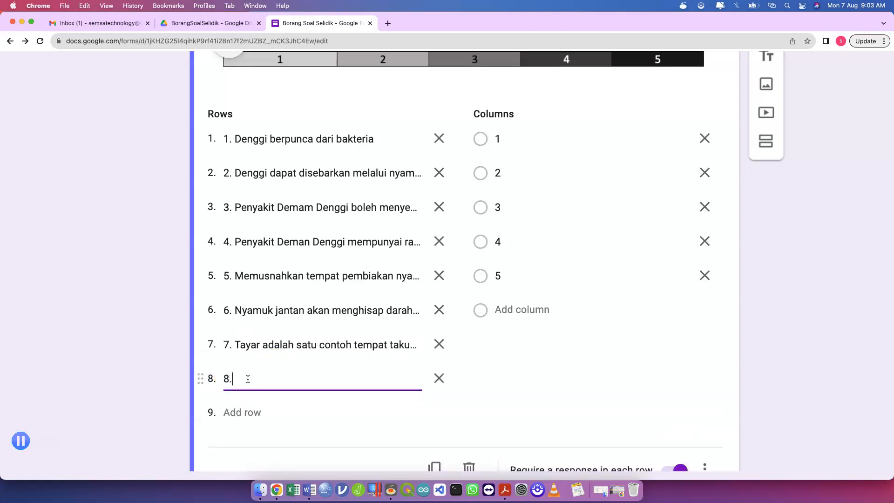
text(Apa)
text(Demam da)
text(n m)
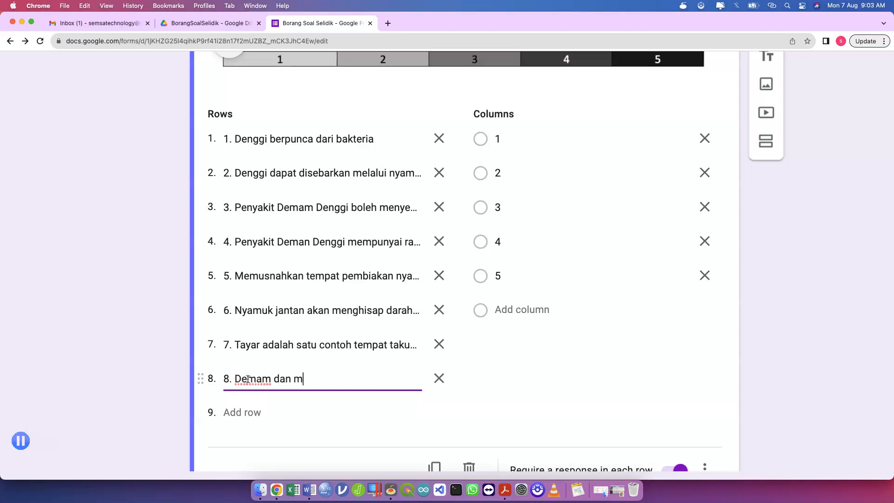
text(untah adalah simptom demam)
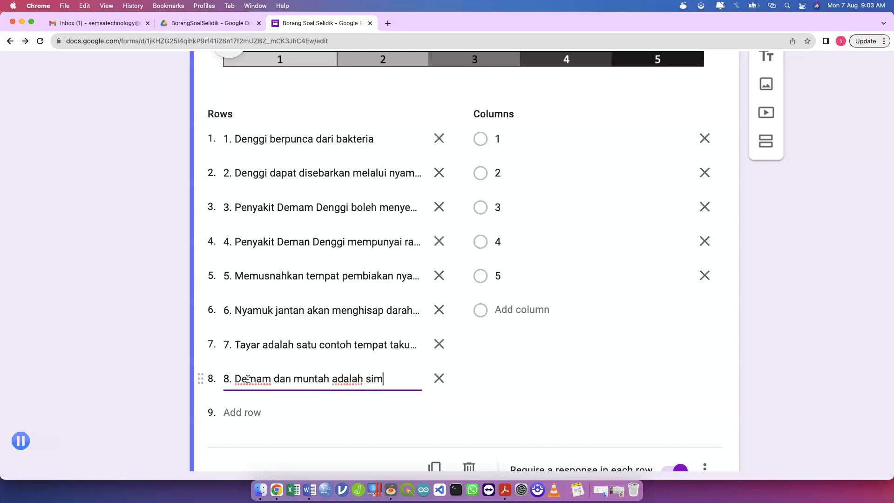
key(BackSpace)
key(BackSpace)
key(BackSpace)
key(BackSpace)
key(BackSpace)
text(Demam)
text( Denggi)
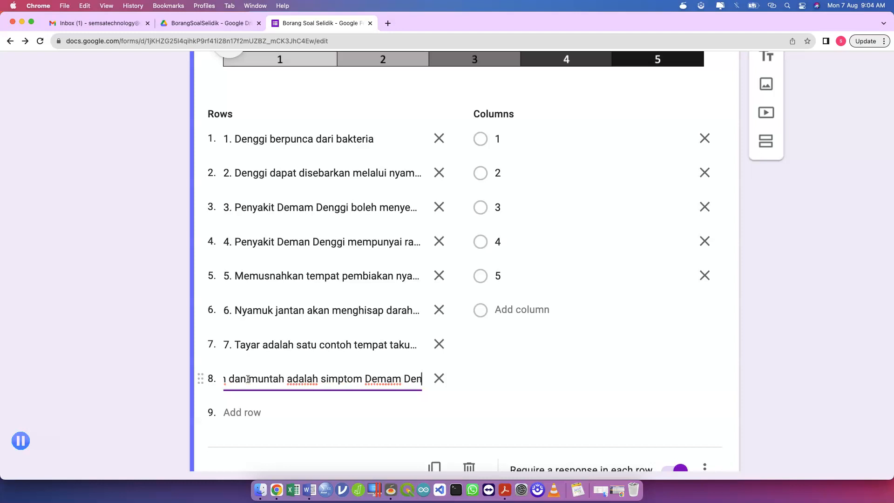
Add a ninth grid row reading "9. Nyamuk aktif pada waktu senja dan pagi".
click(235, 412)
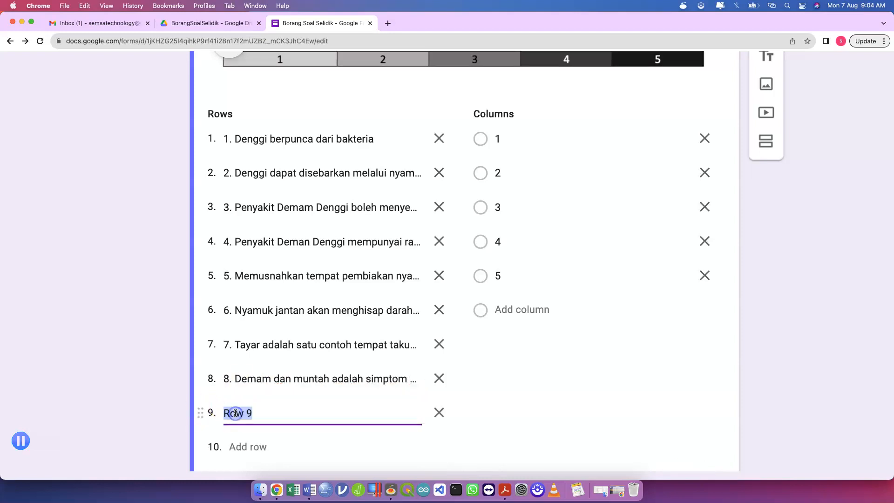
text(9.)
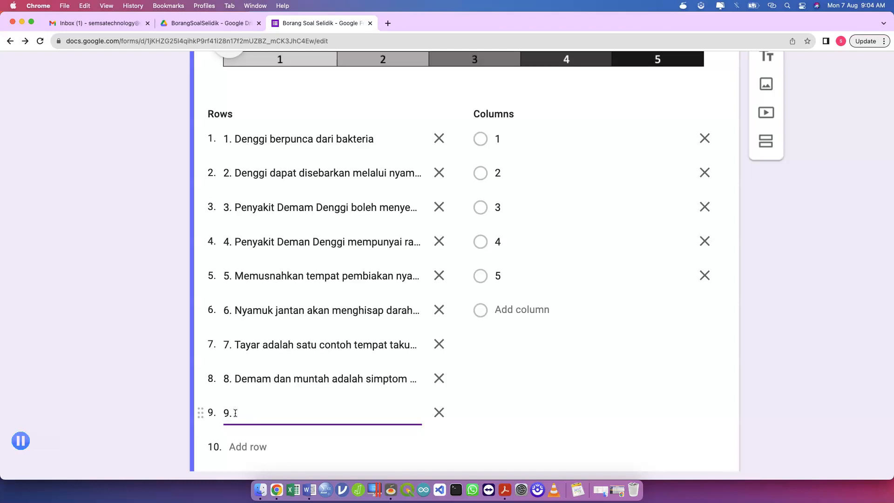
text(Nyamuk aktif pada wakt)
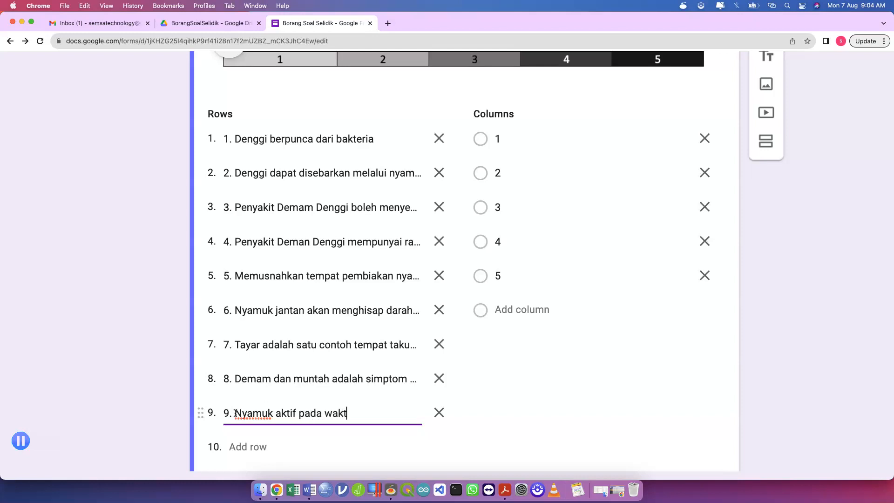
text(u senja dan s)
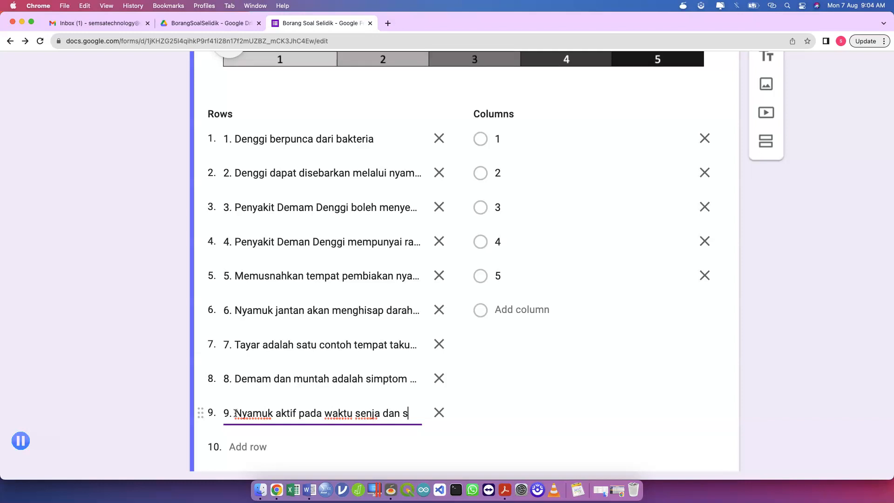
key(BackSpace)
text(pagi)
Add a tenth grid row reading "10. Nyamuk Culex adalah pembawa penyakit Demam Denggi".
click(244, 443)
text(10. Nyamu)
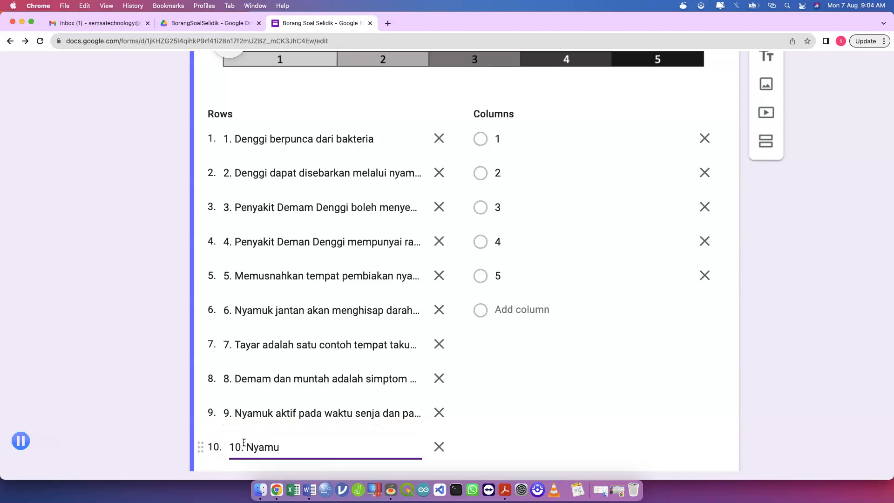
text(k Culex adalah pe)
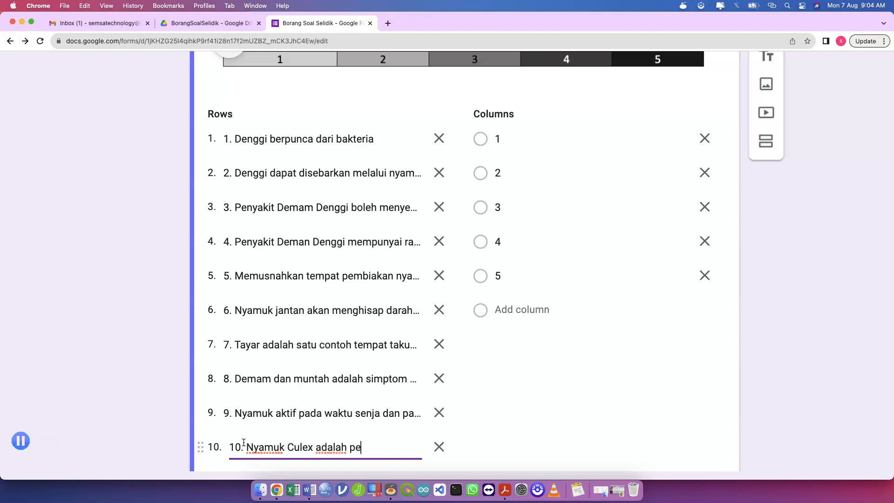
text(mbawa penyakit)
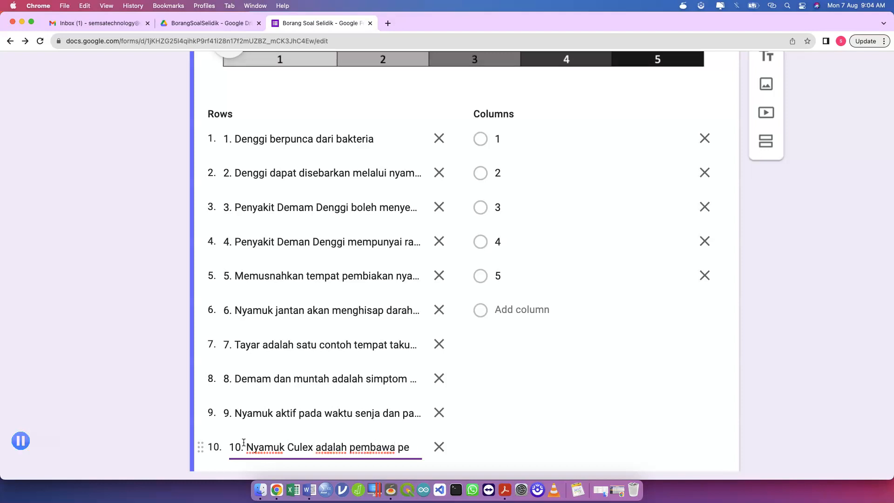
text( Demam Denggi)
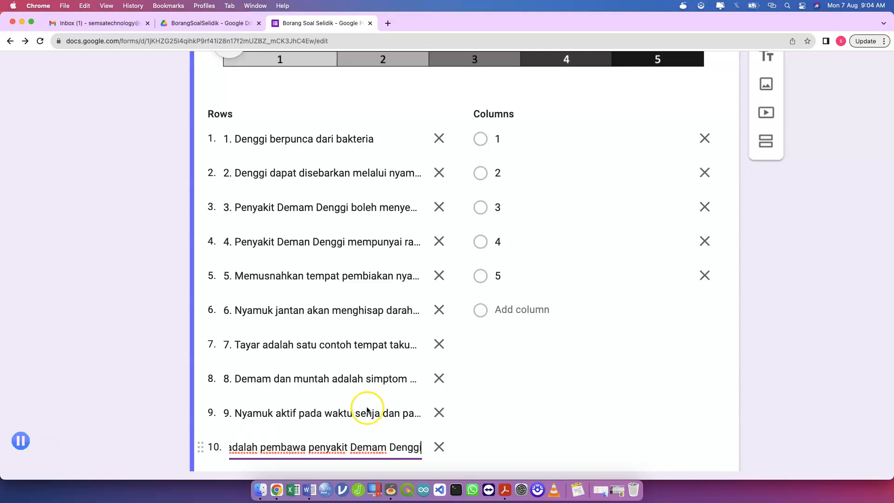
click(518, 419)
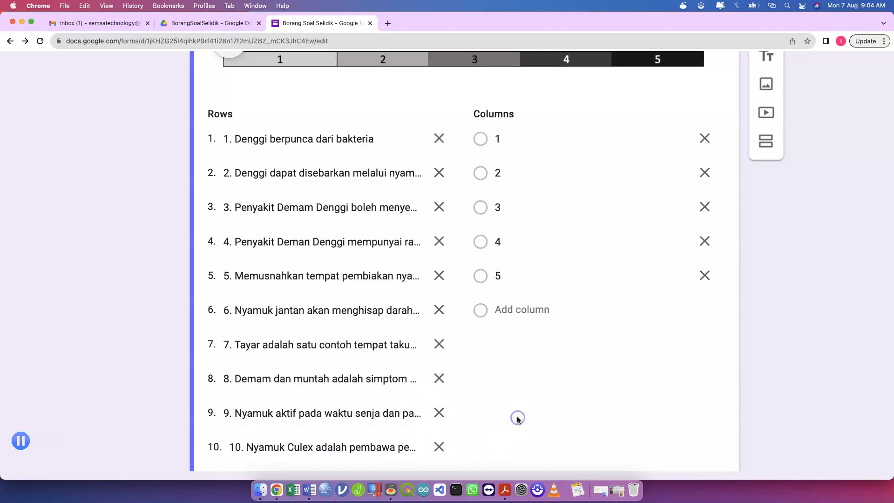